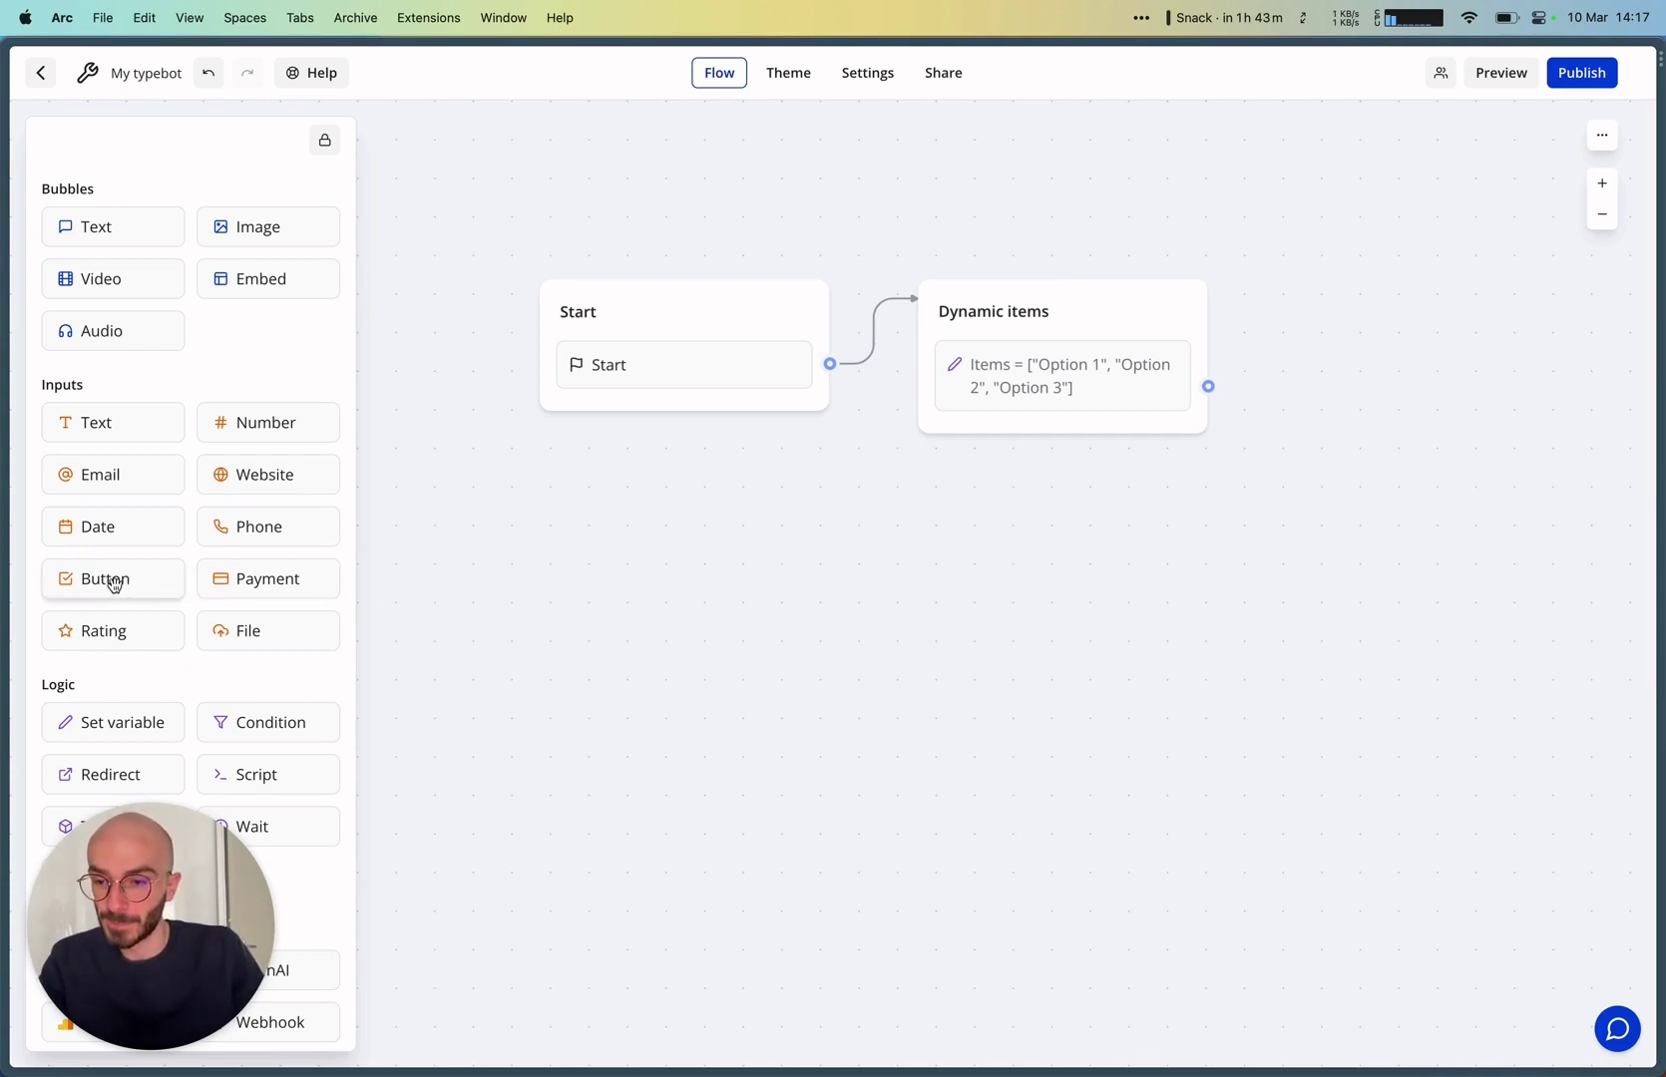
Drop a Buttons block under the Items variable with choices 'Item 1' and 'Item 2'
{"action": "left_click_drag", "start_coordinate": [113, 583], "coordinate": [1057, 453]}
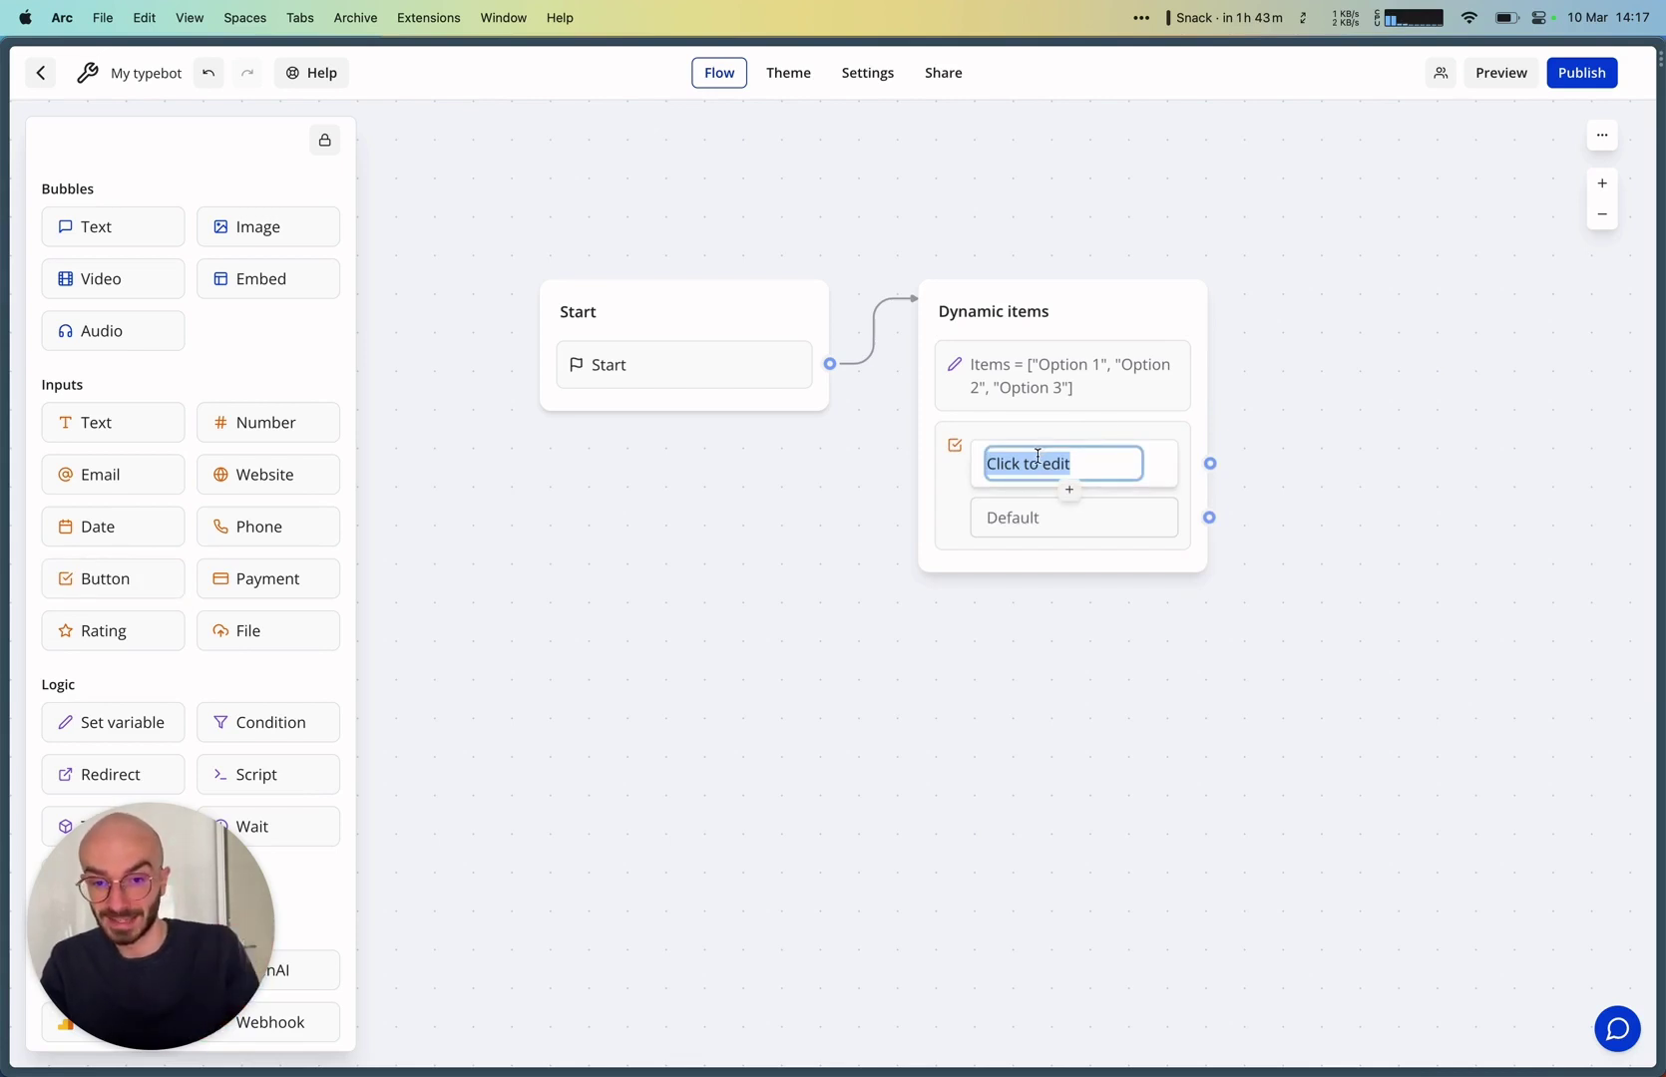
{"action": "key", "text": "BackSpace"}
{"action": "type", "text": "Item "}
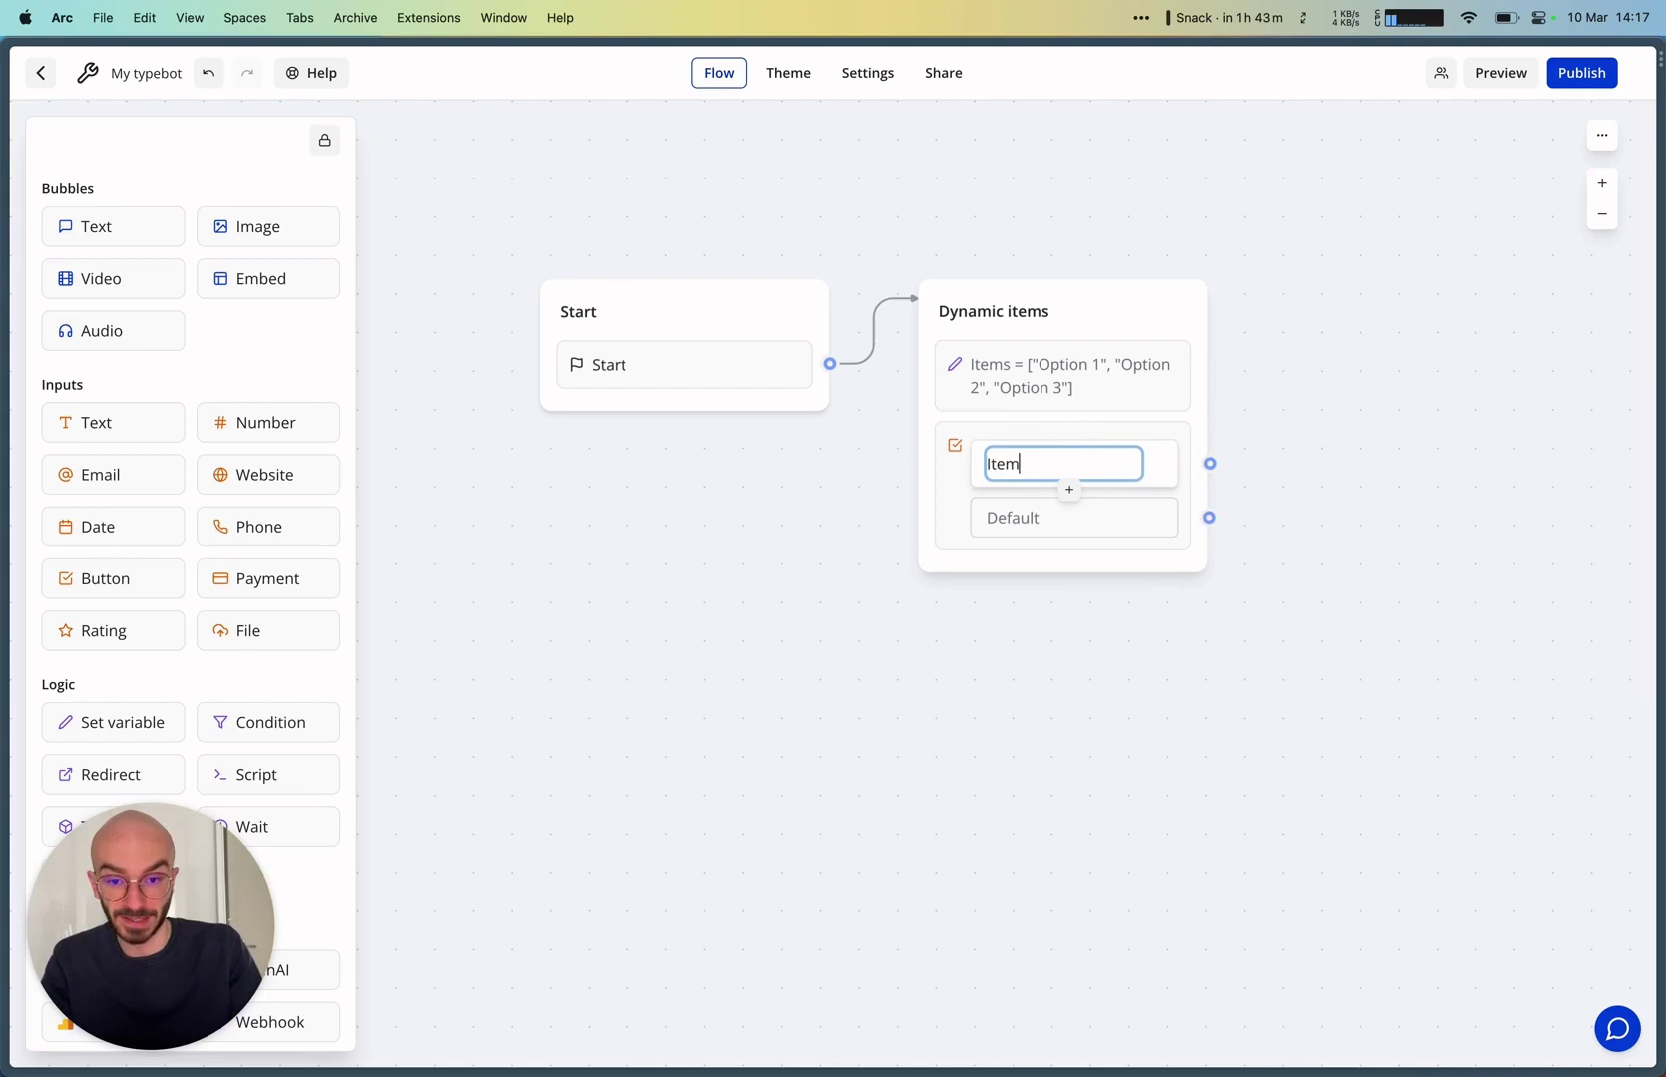
{"action": "type", "text": "1"}
{"action": "key", "text": "Return"}
{"action": "type", "text": "Item 2"}
{"action": "key", "text": "Return"}
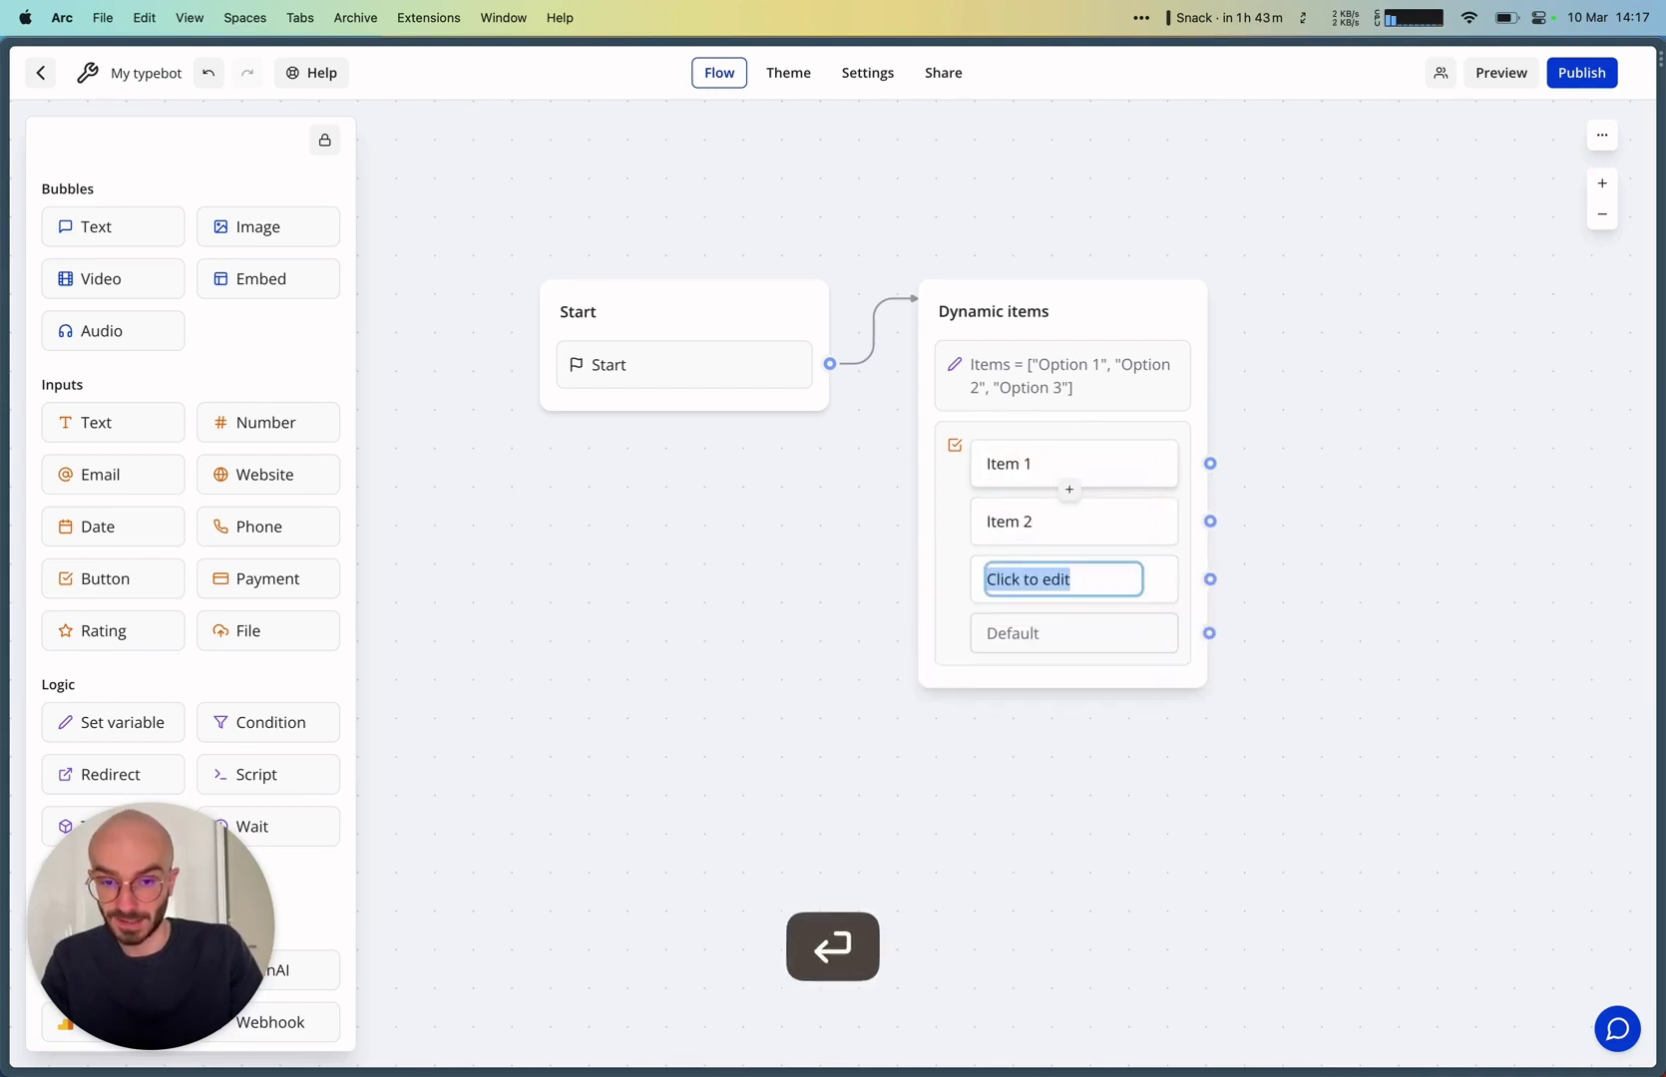
{"action": "left_click", "coordinate": [1370, 599]}
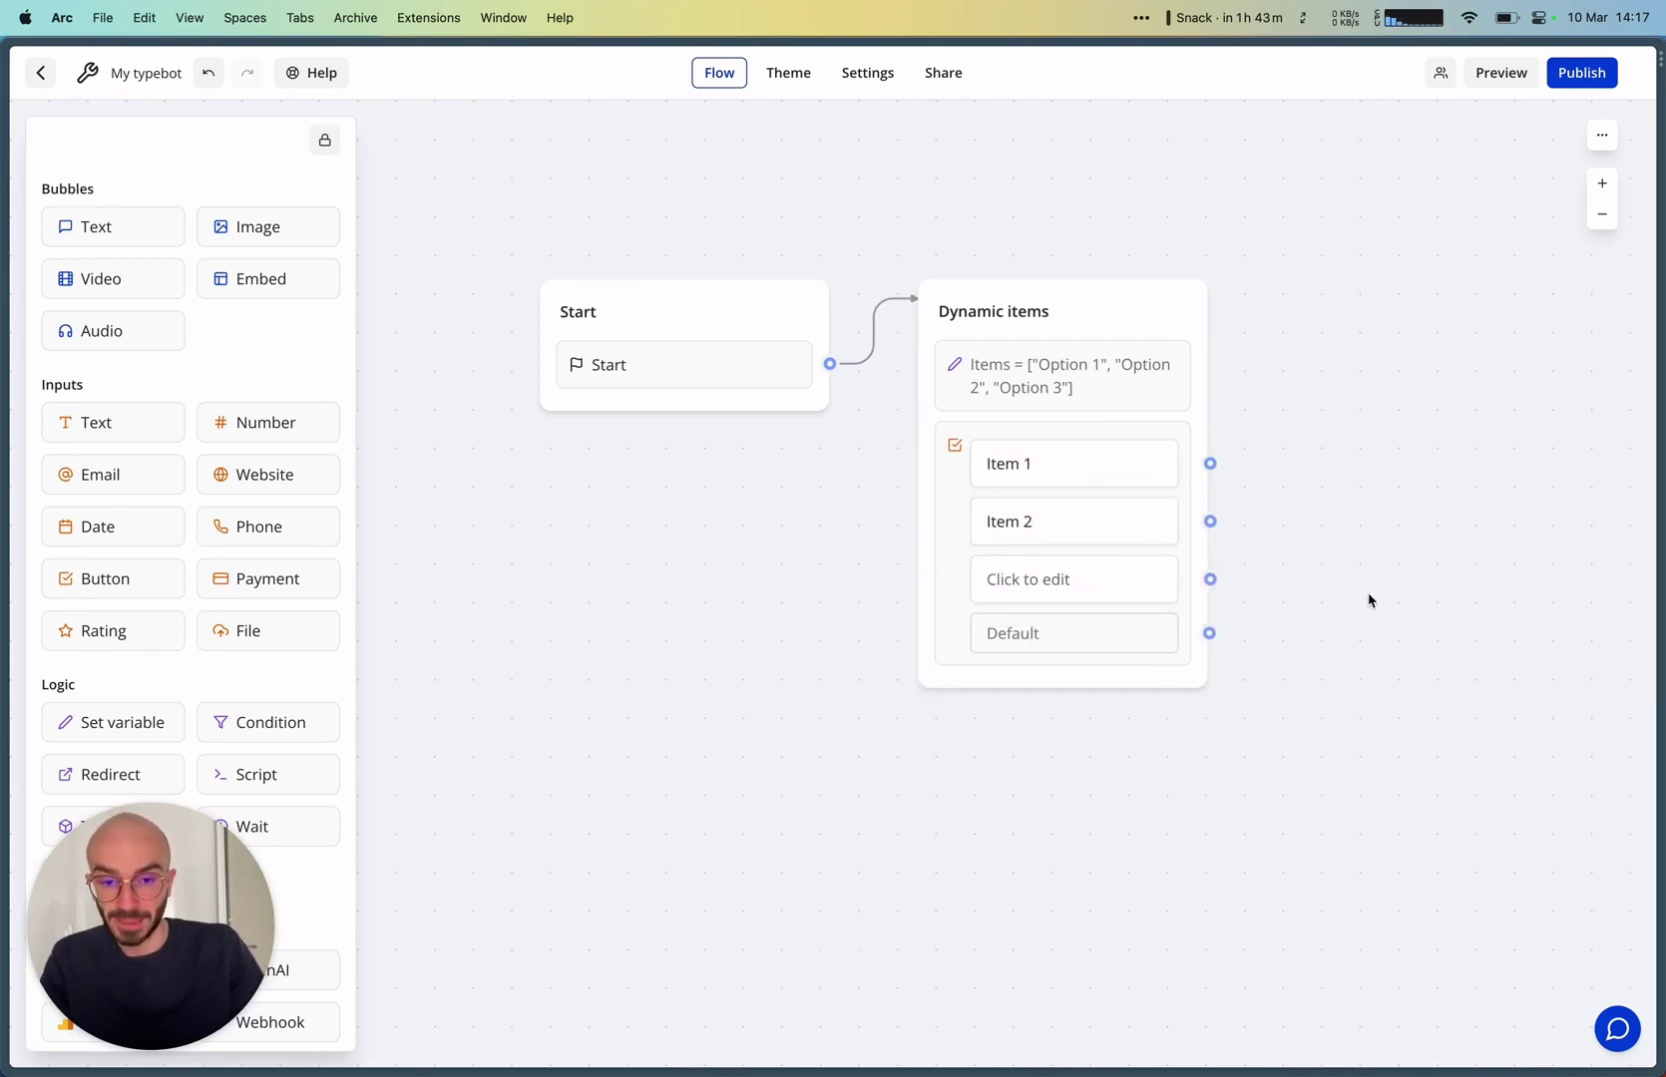
Switch the Buttons block to dynamic items from the Items variable, showing 'Display Items buttons'
{"action": "left_click", "coordinate": [958, 561]}
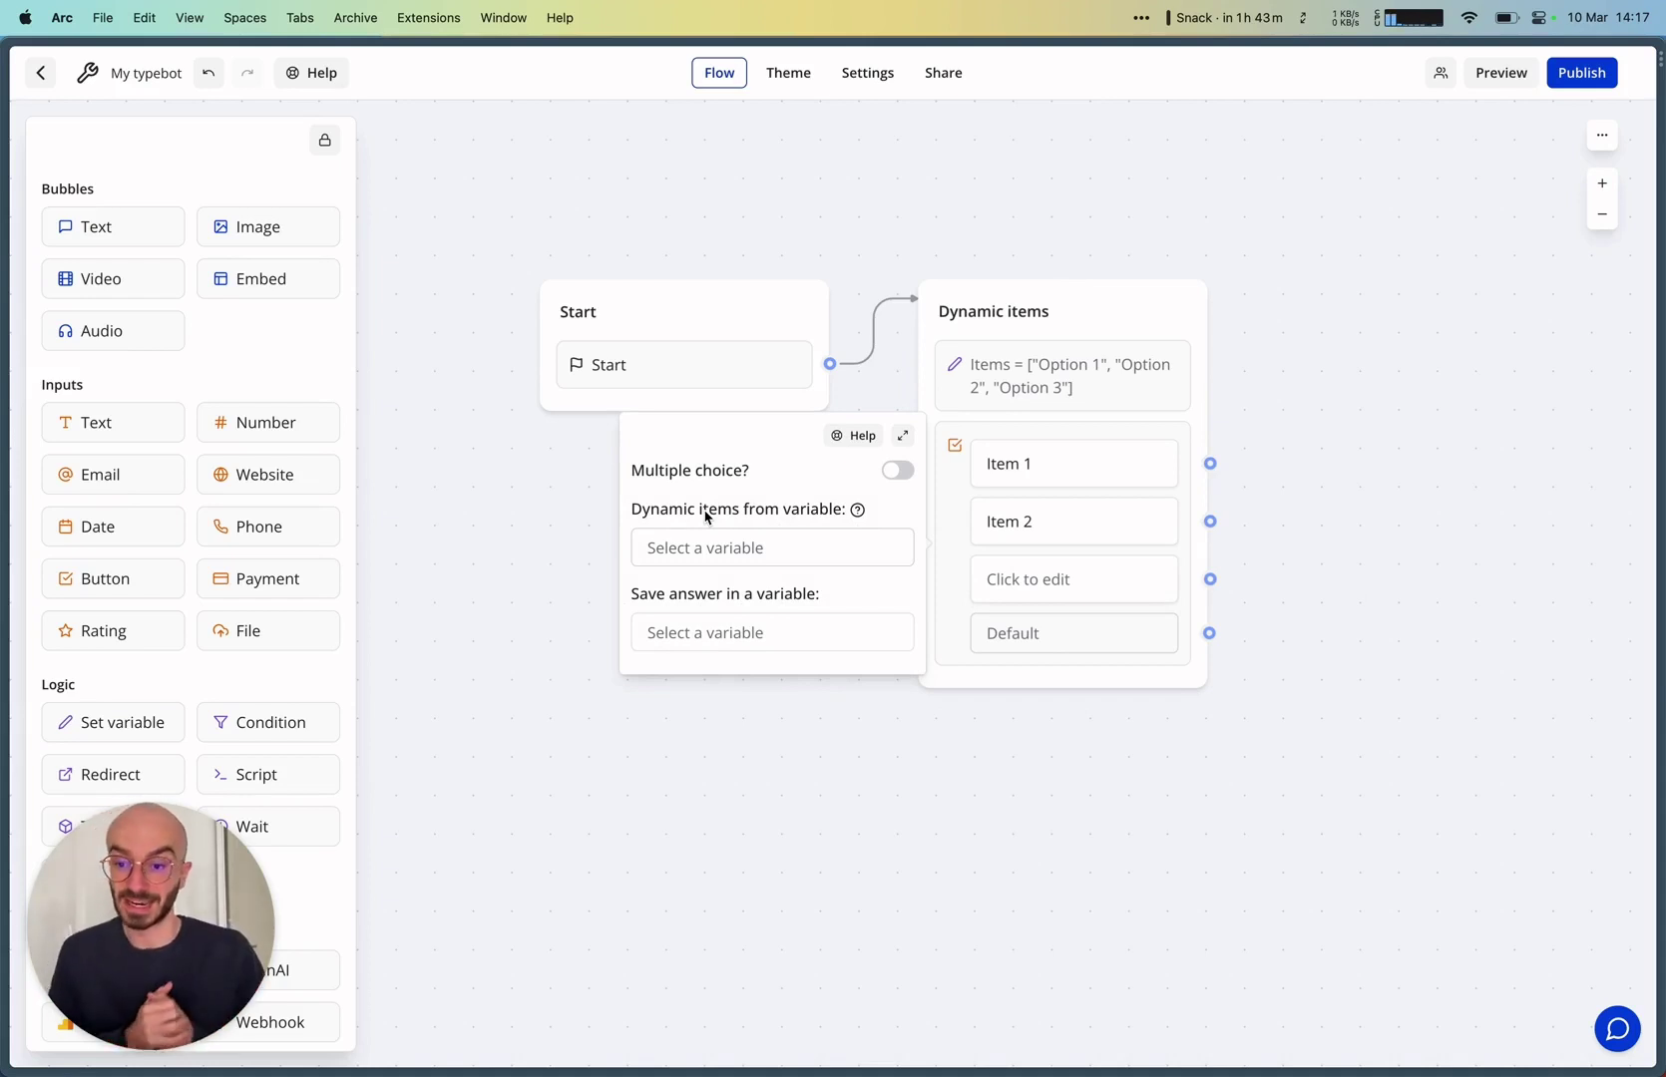
{"action": "left_click", "coordinate": [699, 547]}
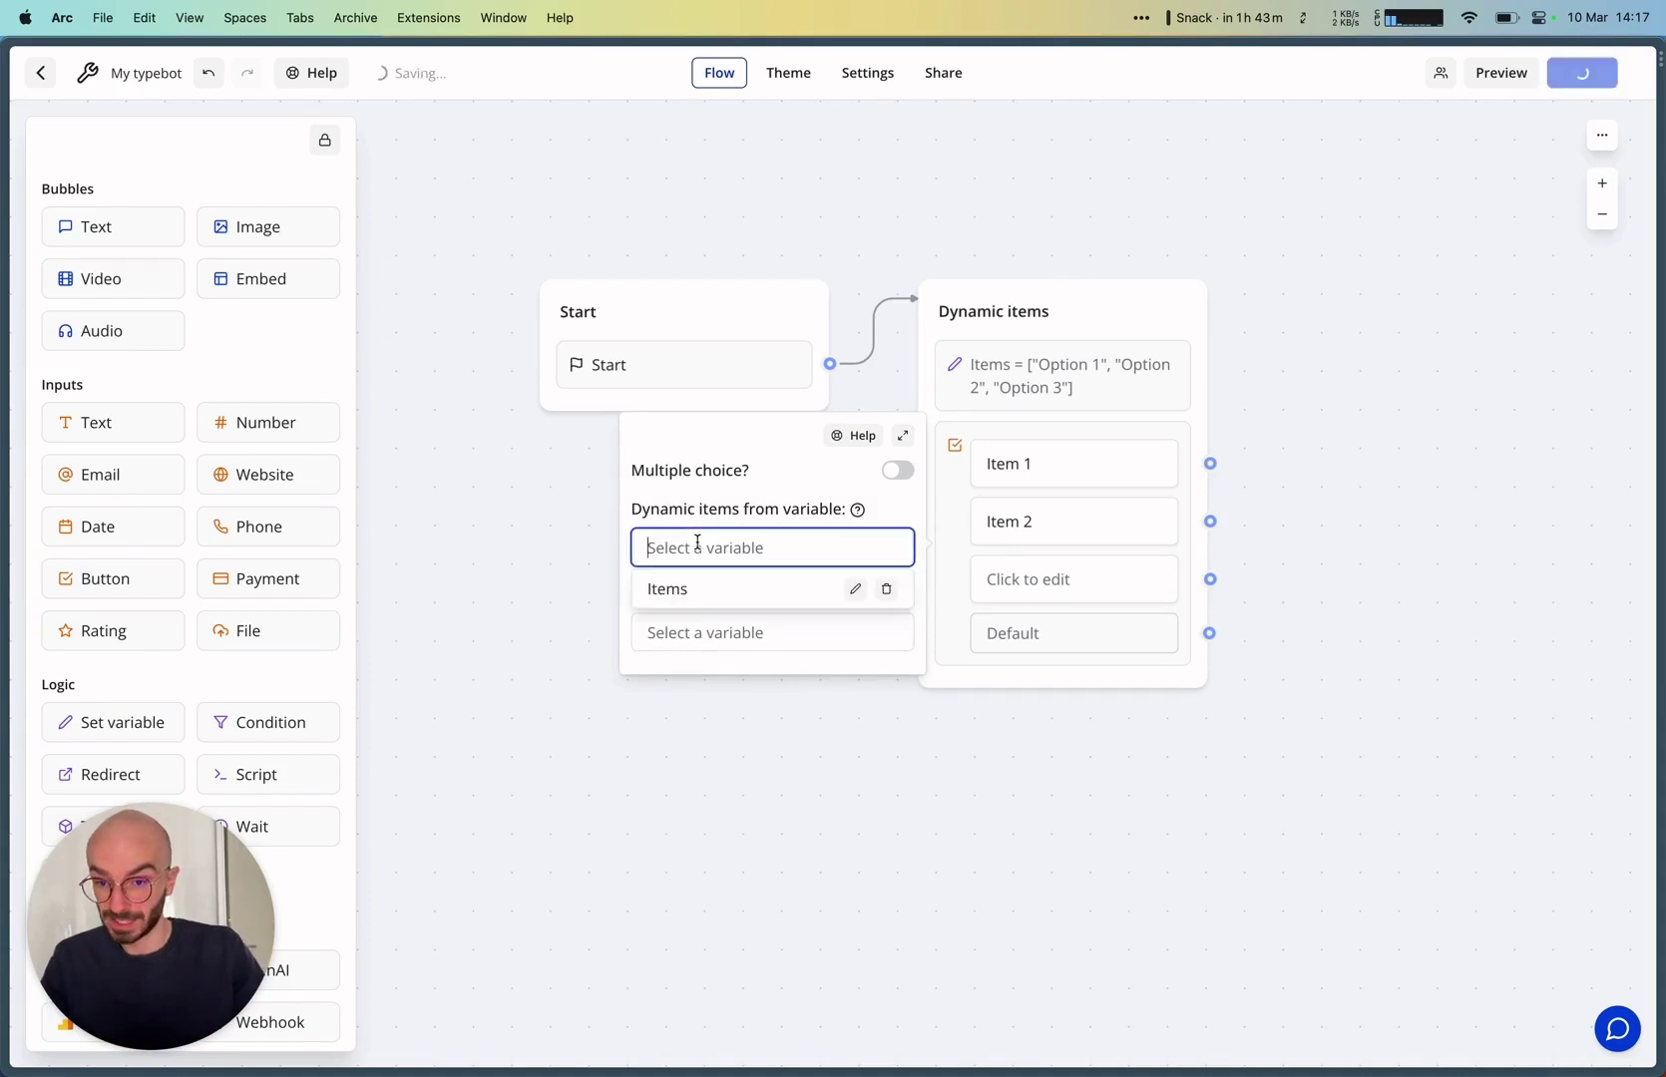
{"action": "left_click", "coordinate": [677, 591]}
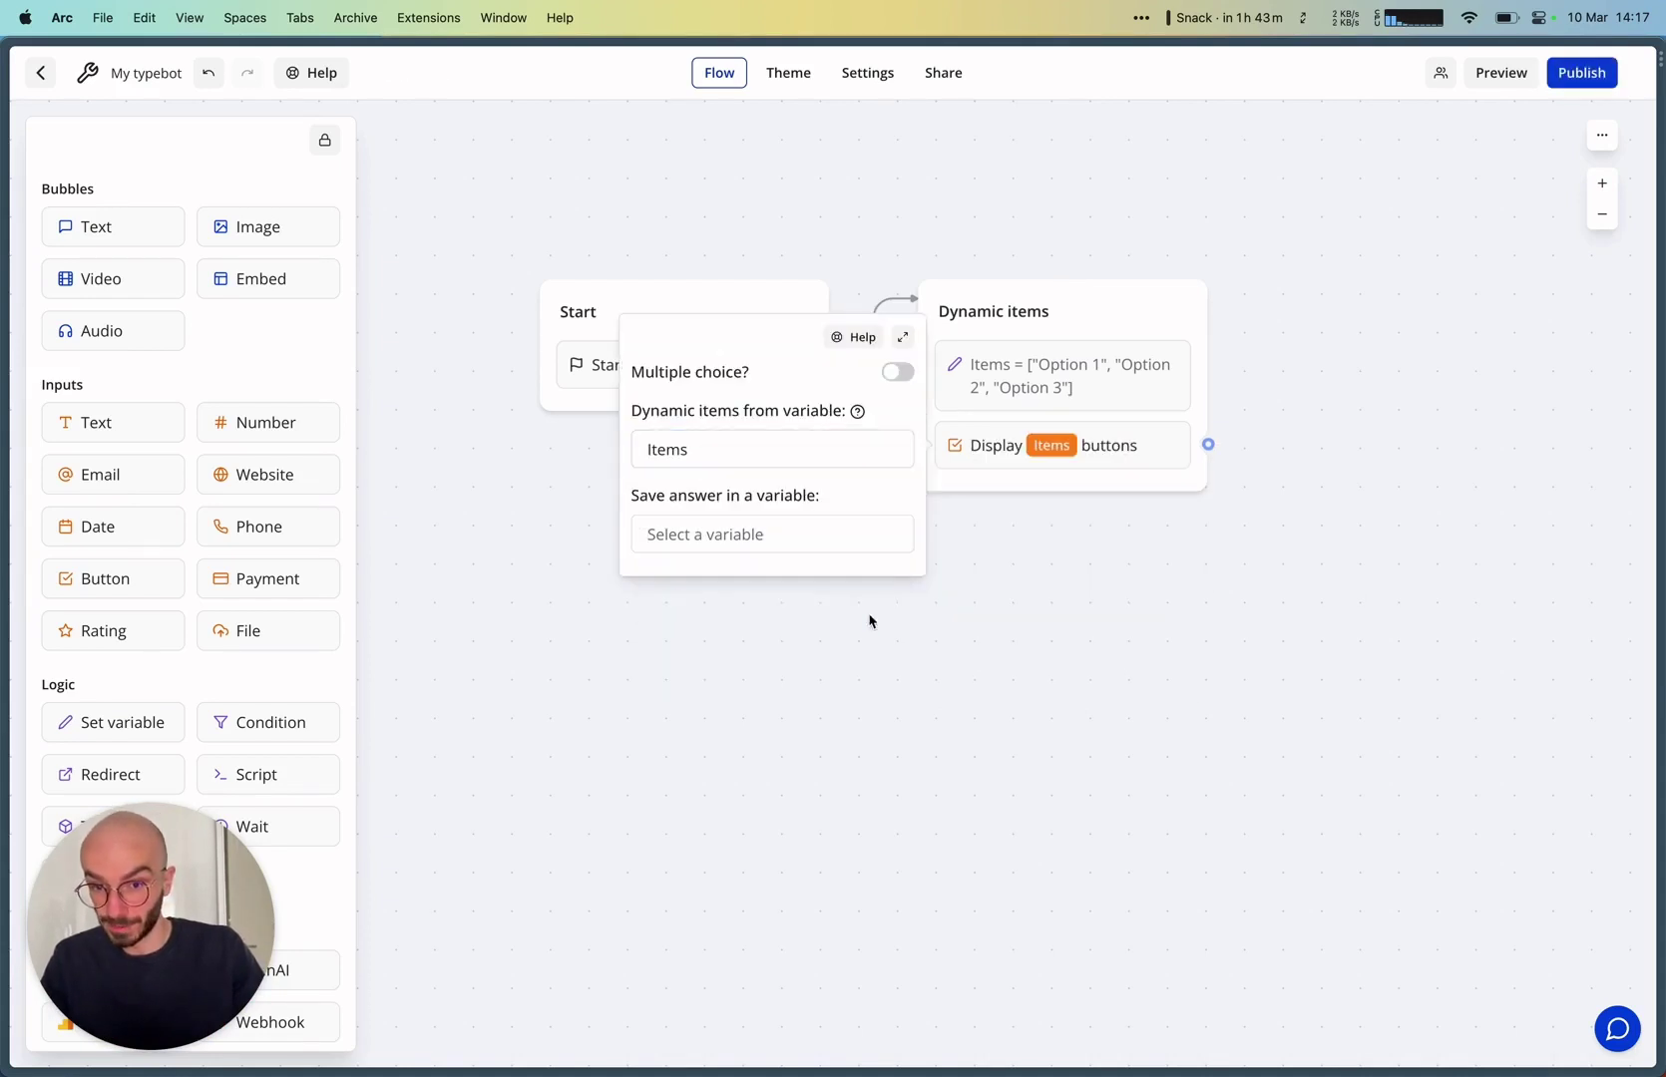
{"action": "left_click", "coordinate": [1035, 572]}
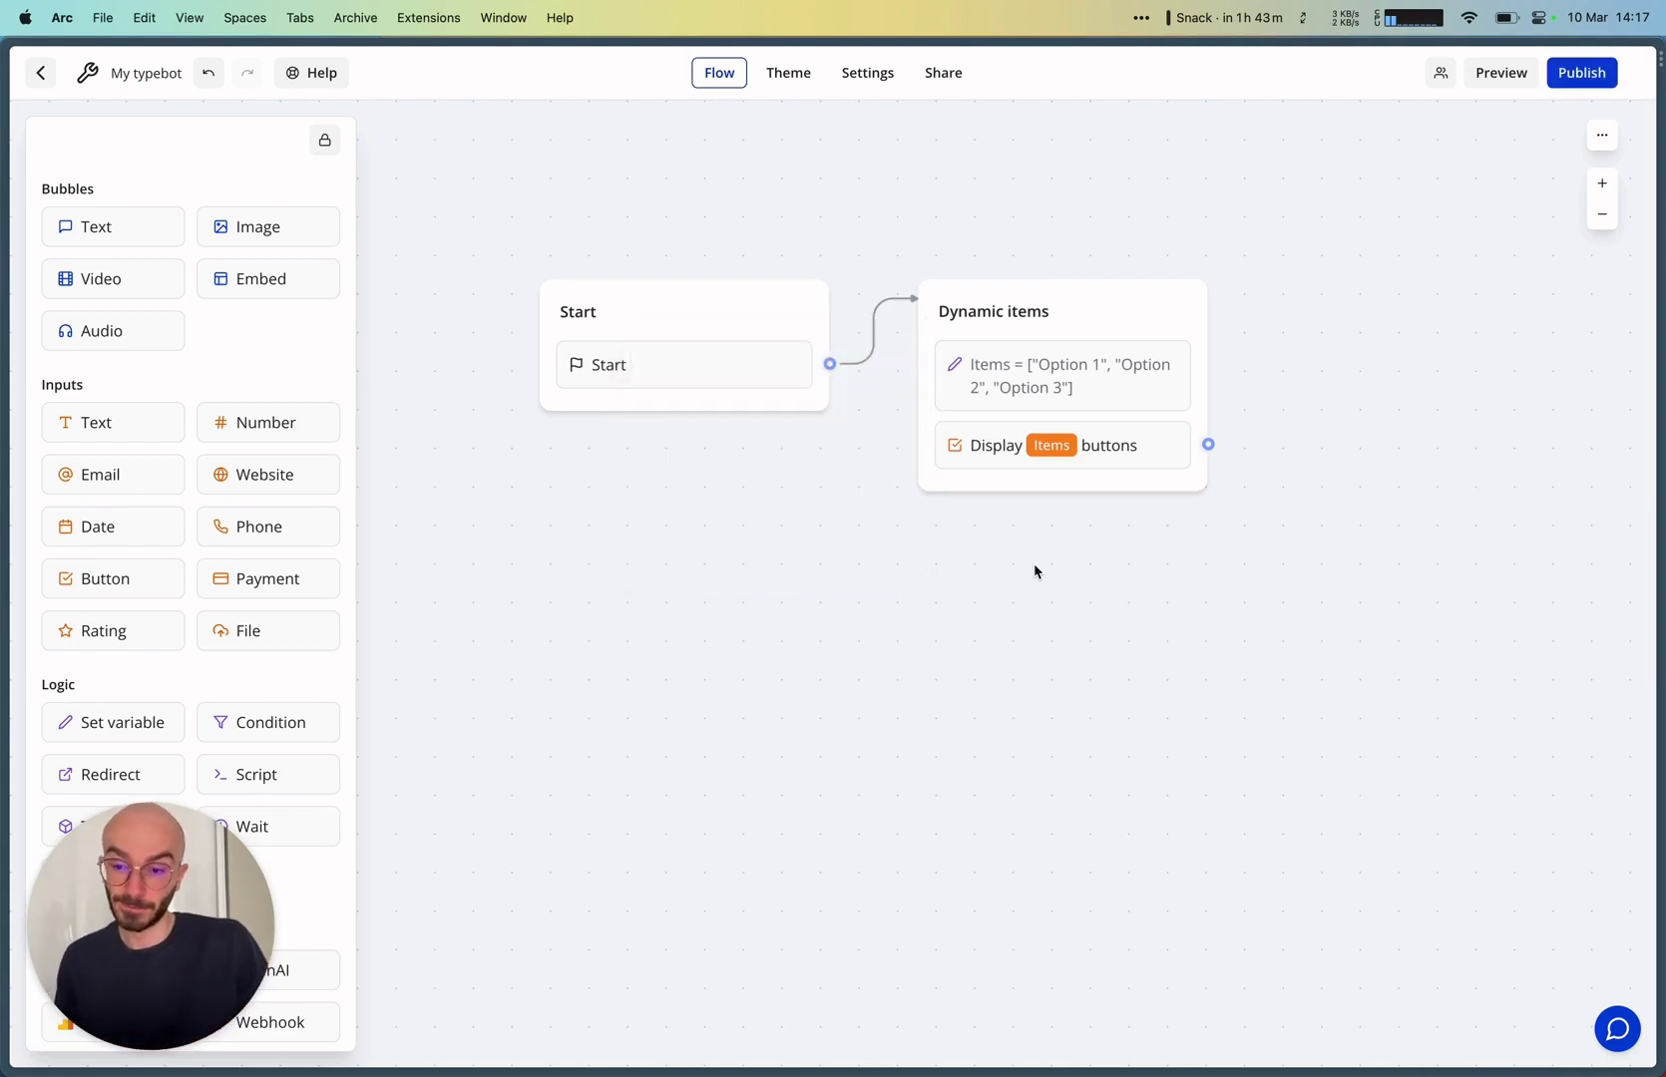
{"action": "left_click", "coordinate": [1022, 389]}
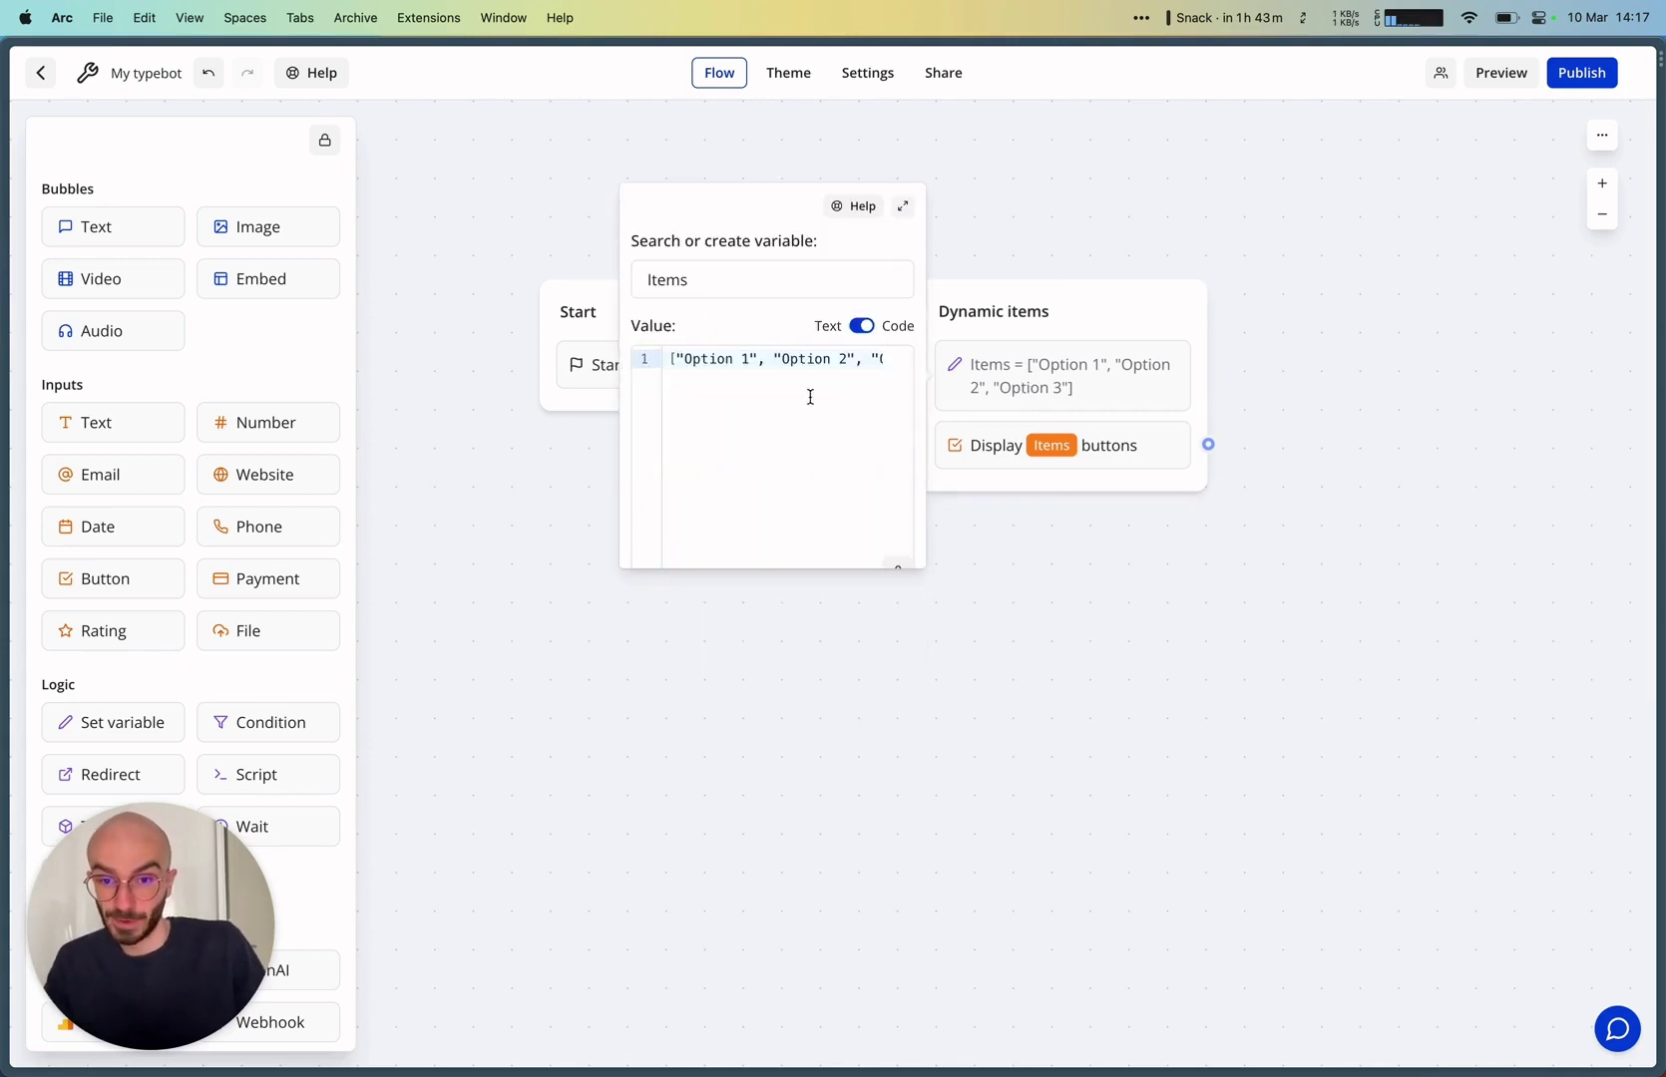
{"action": "scroll", "coordinate": [709, 357], "scroll_direction": "right", "scroll_amount": 3}
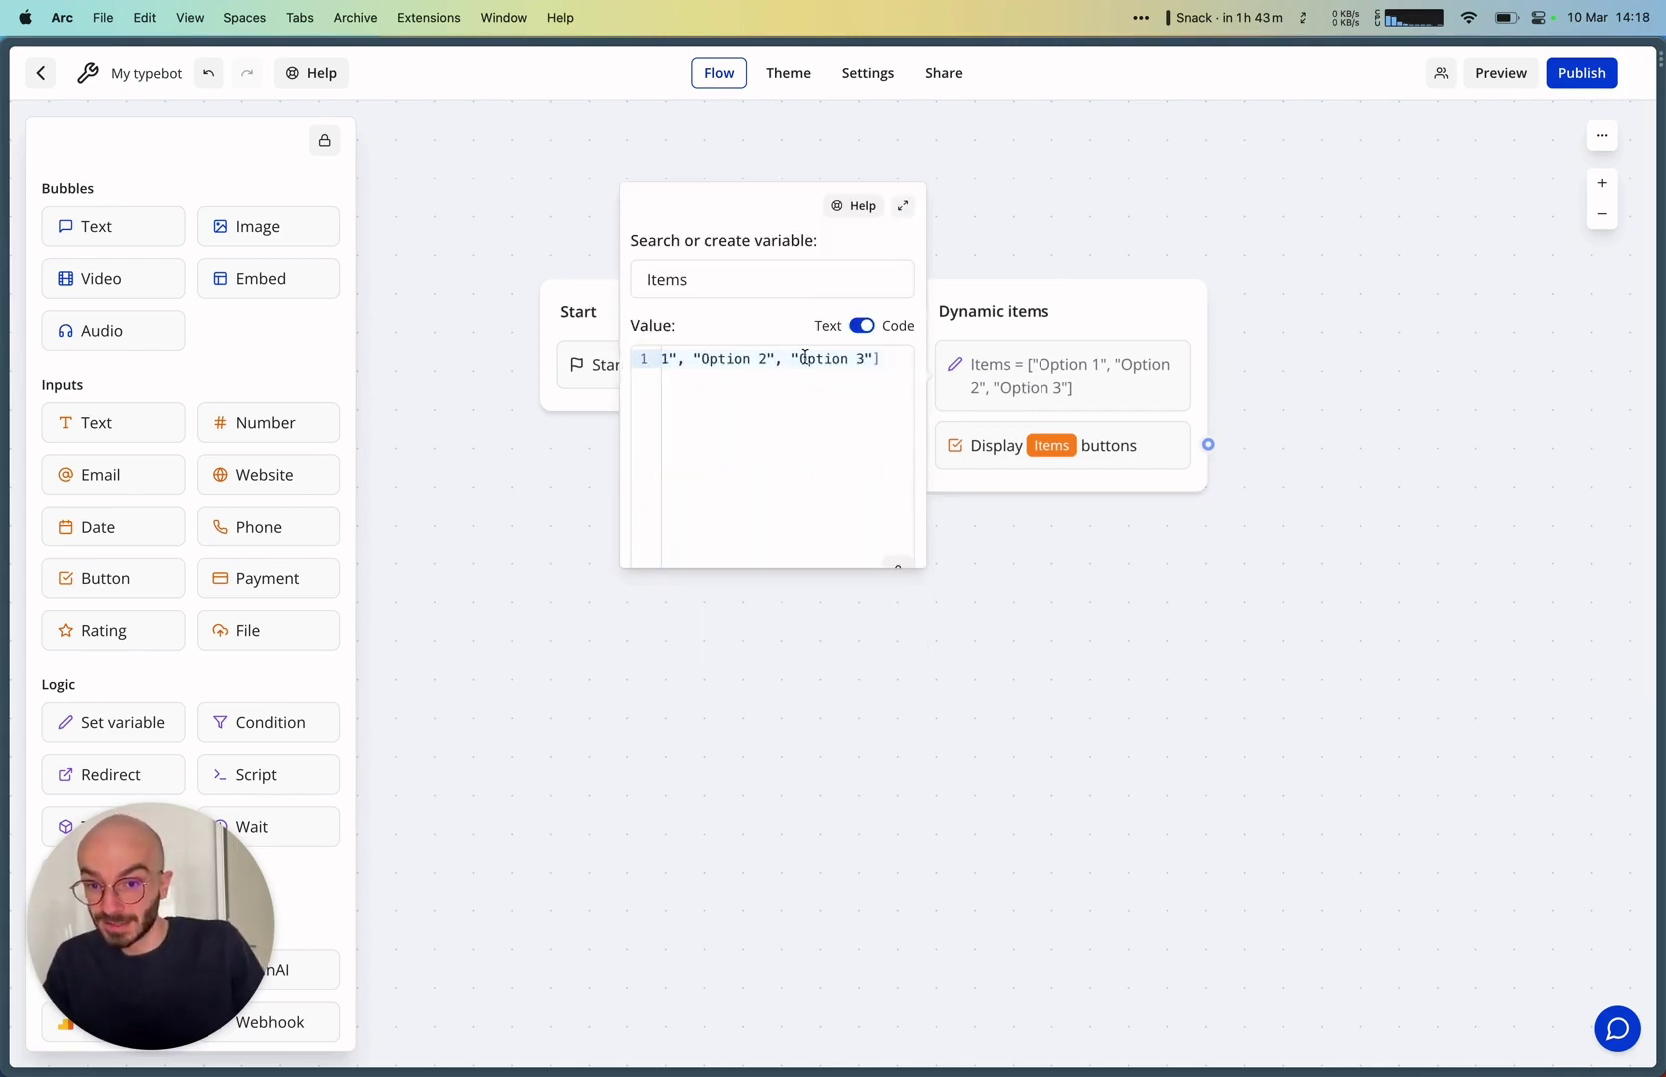
{"action": "scroll", "coordinate": [807, 357], "scroll_direction": "left", "scroll_amount": 3}
{"action": "scroll", "coordinate": [710, 362], "scroll_direction": "right", "scroll_amount": 3}
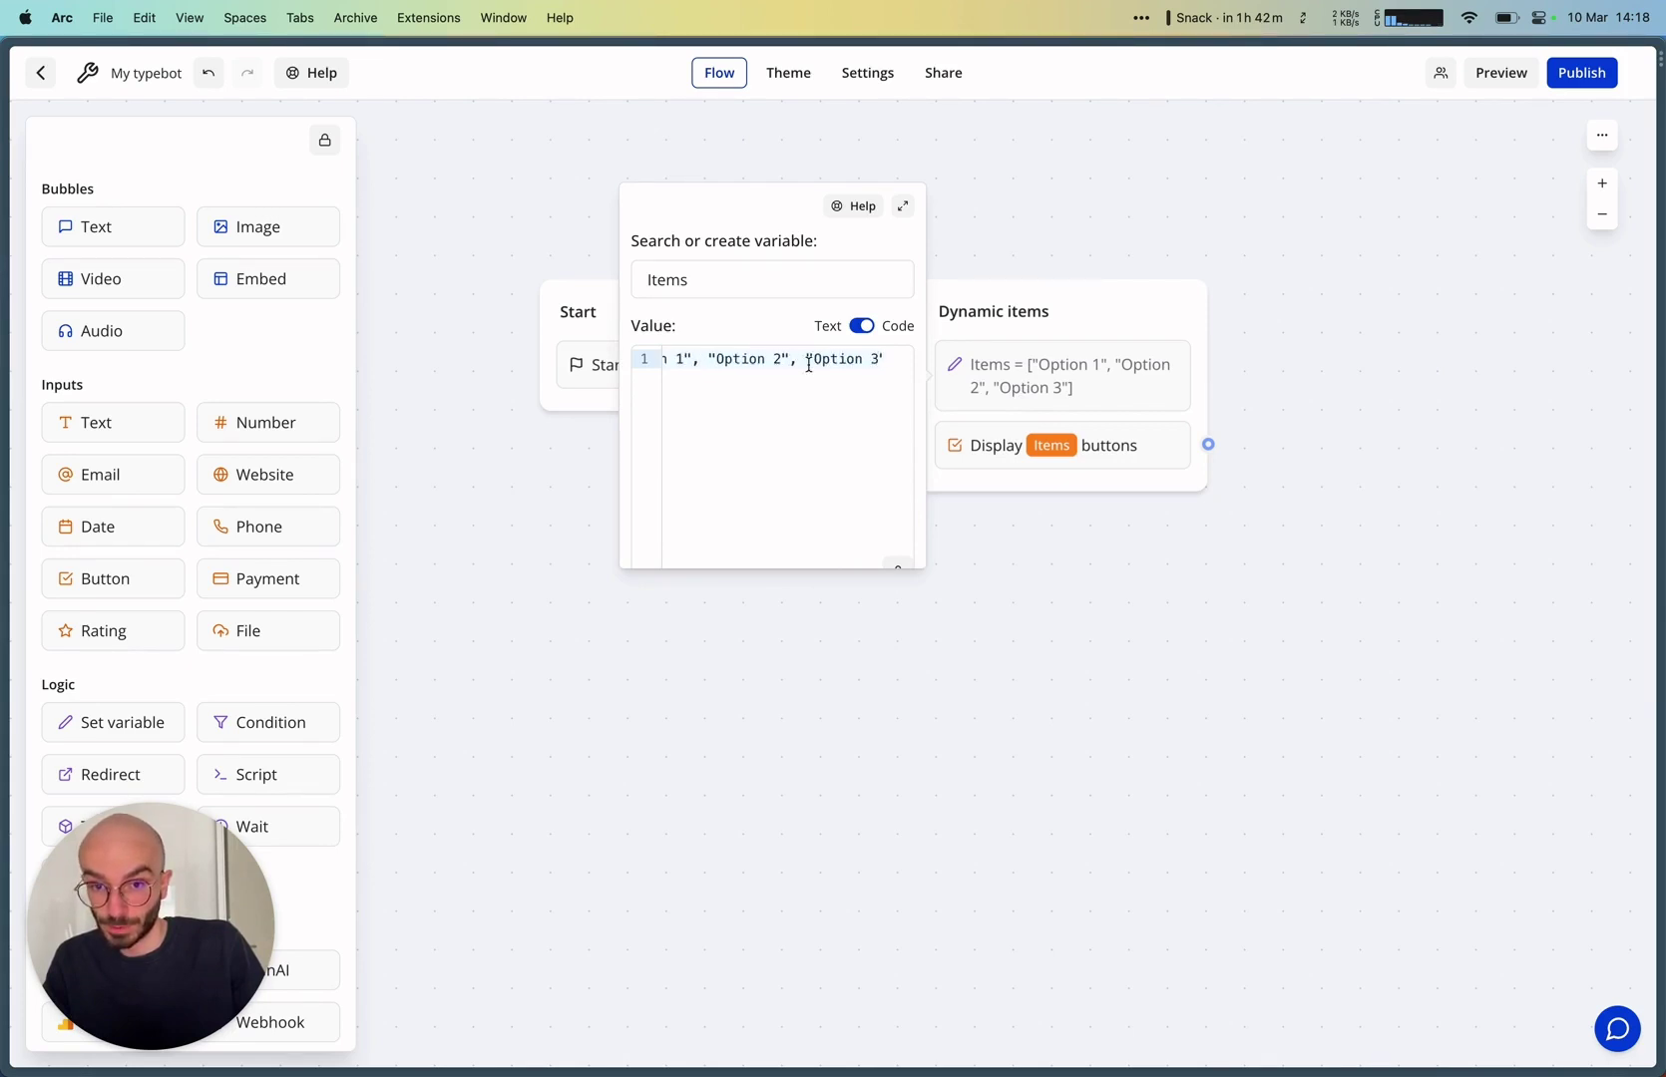
{"action": "left_click", "coordinate": [1118, 574]}
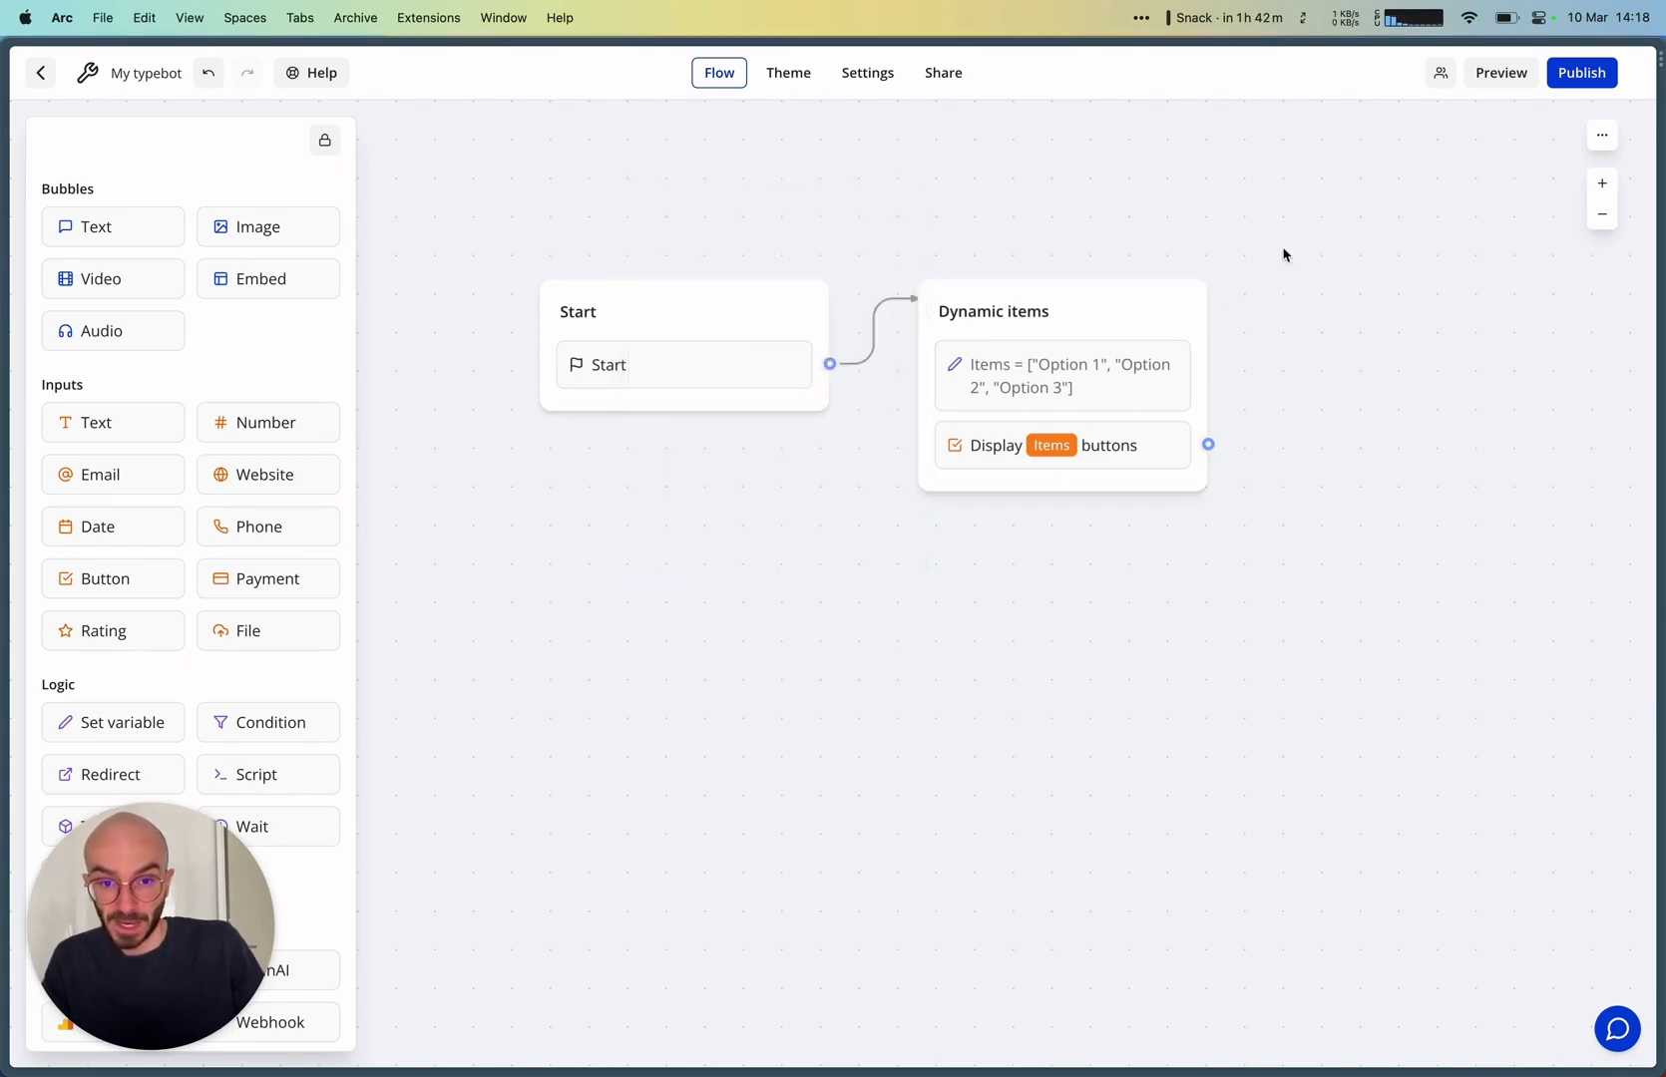
{"action": "left_click", "coordinate": [1500, 72]}
{"action": "scroll", "coordinate": [890, 297], "scroll_direction": "right", "scroll_amount": 2}
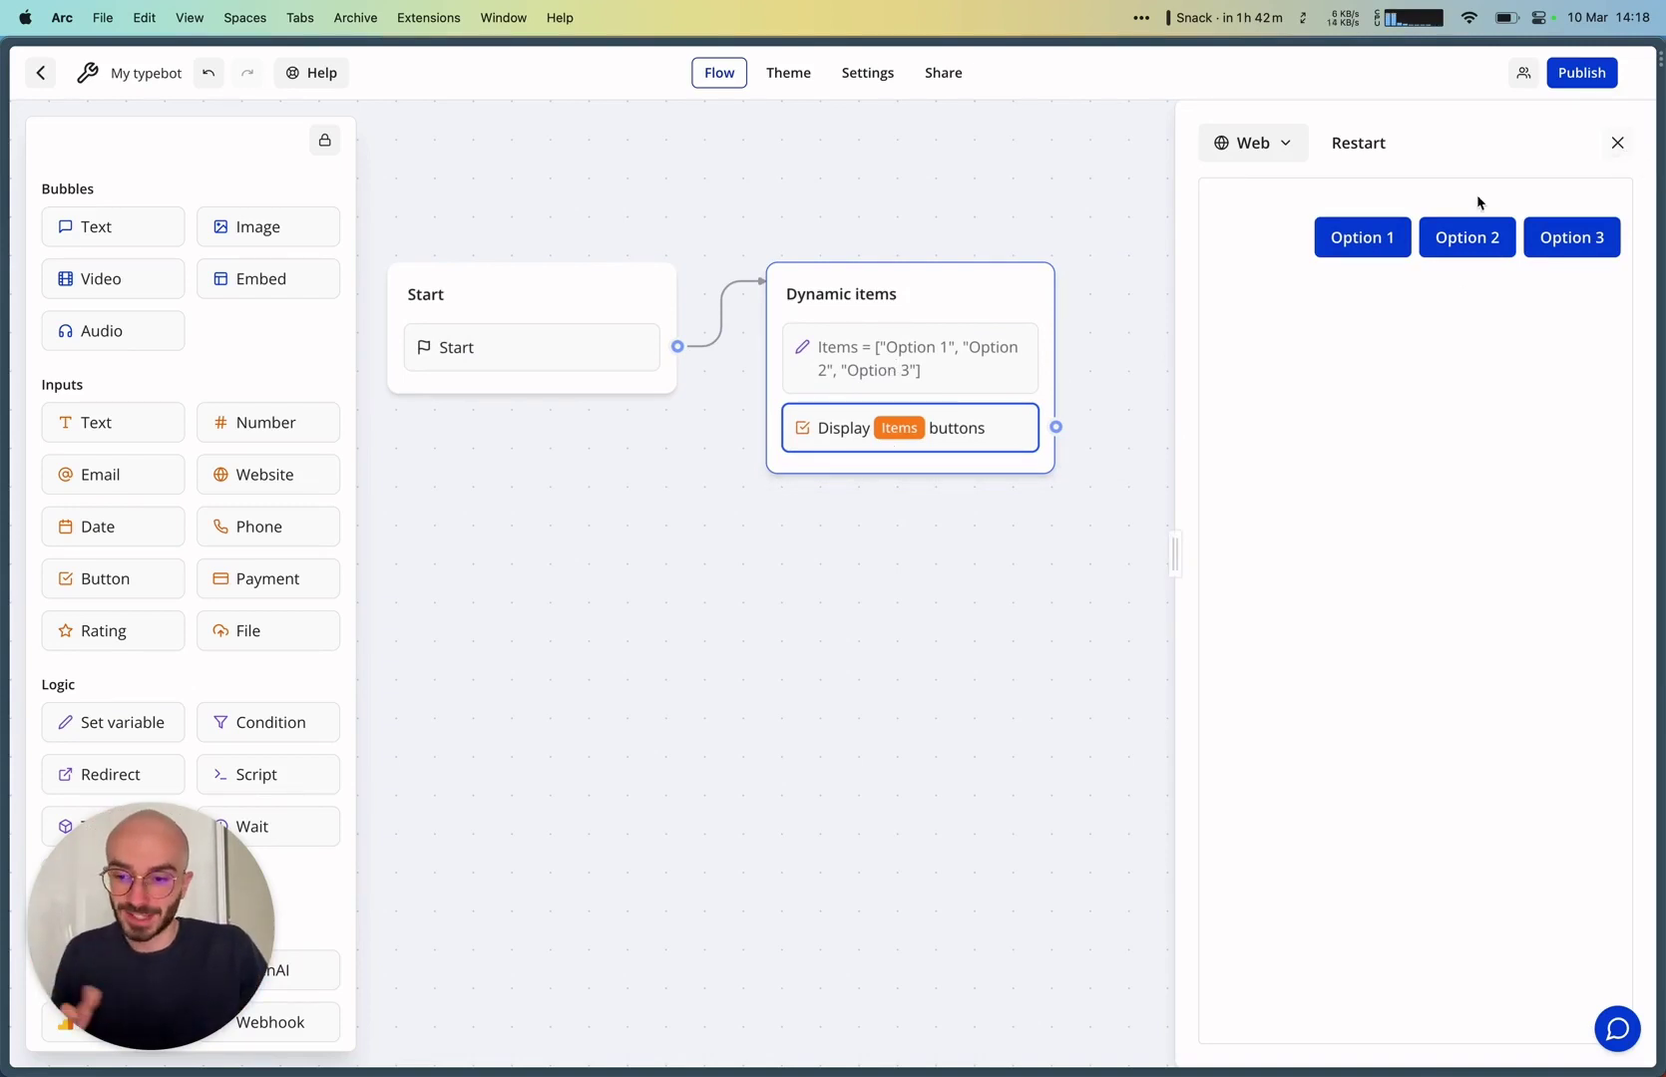
{"action": "left_click", "coordinate": [1622, 143]}
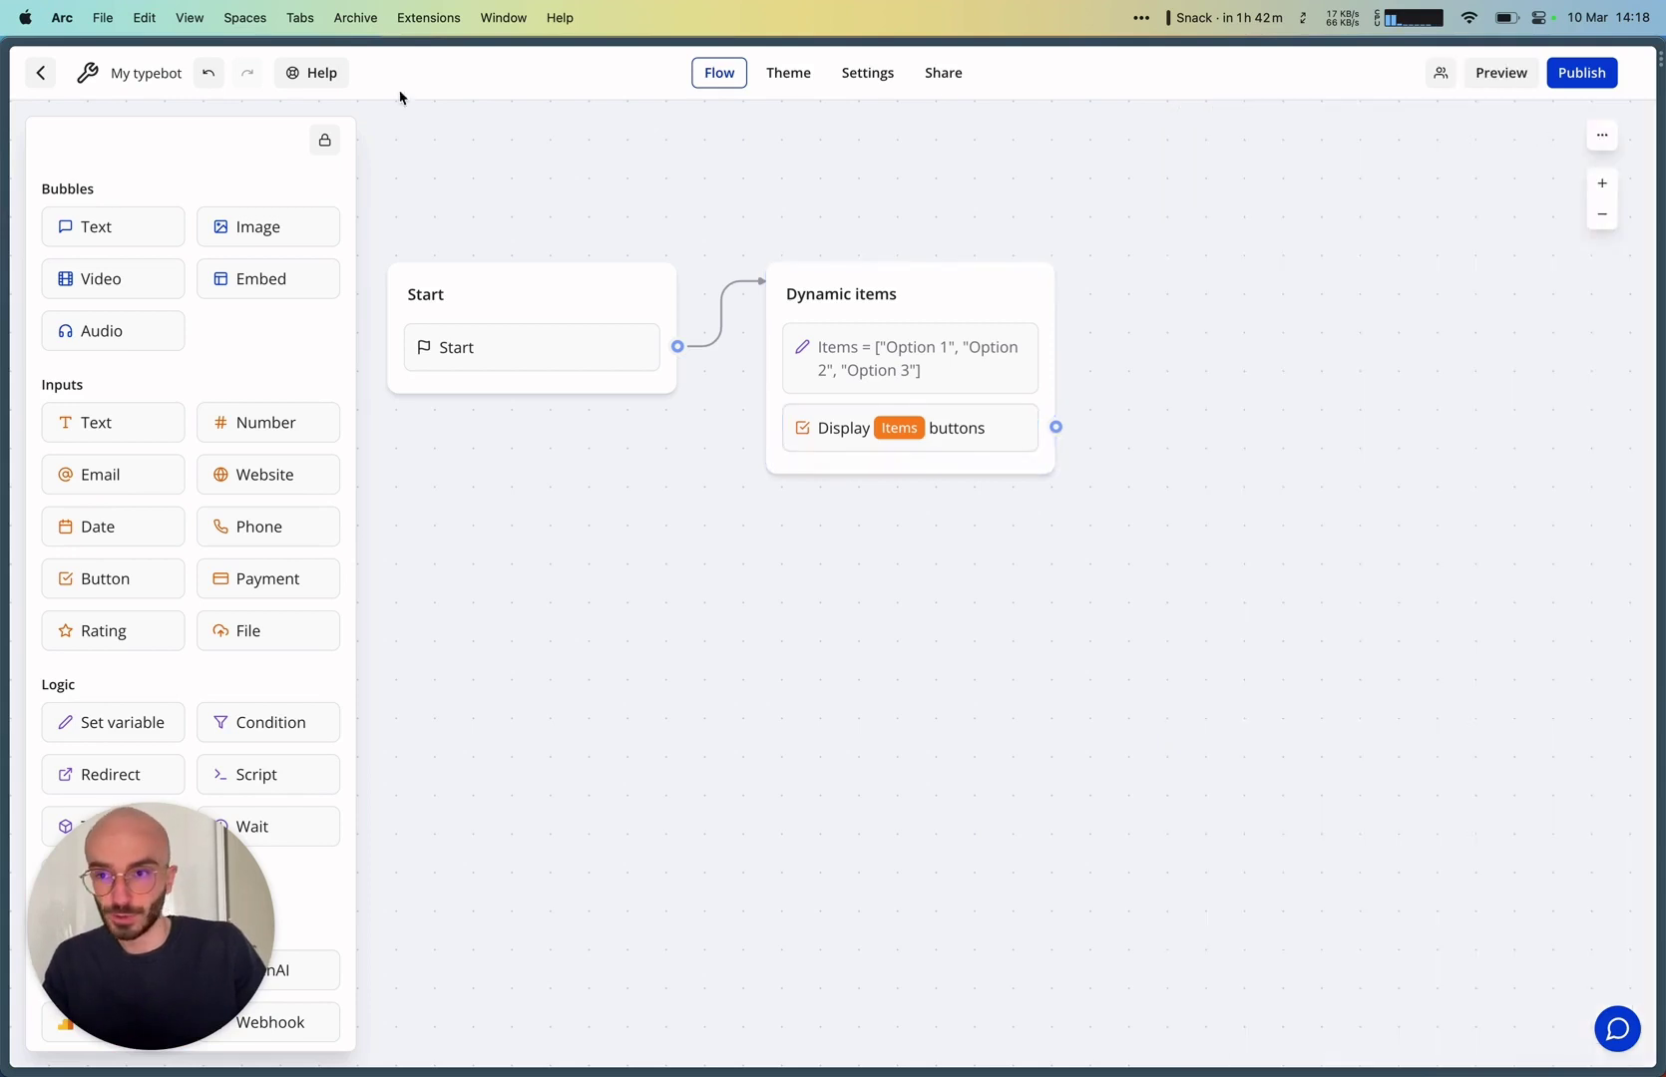
Create a new typebot from the Movie Recommendation template, named 'Movie recommendation copy'
{"action": "left_click", "coordinate": [41, 72]}
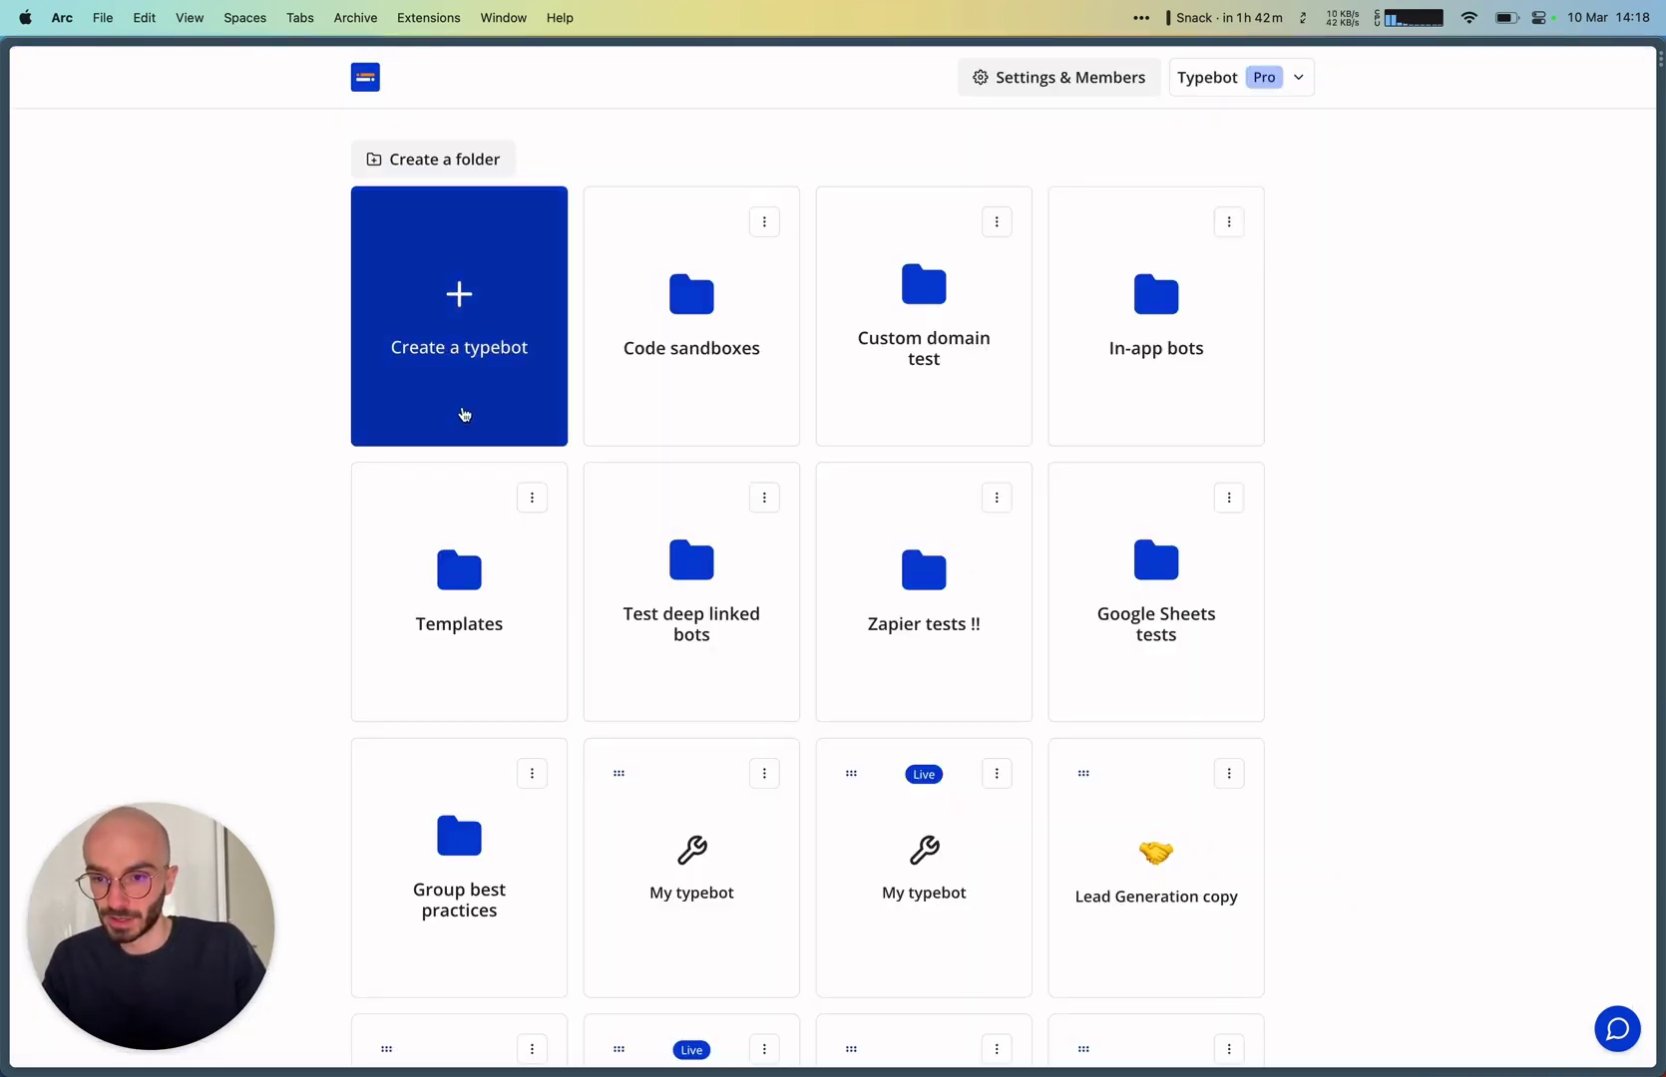
{"action": "left_click", "coordinate": [463, 411]}
{"action": "left_click", "coordinate": [815, 415]}
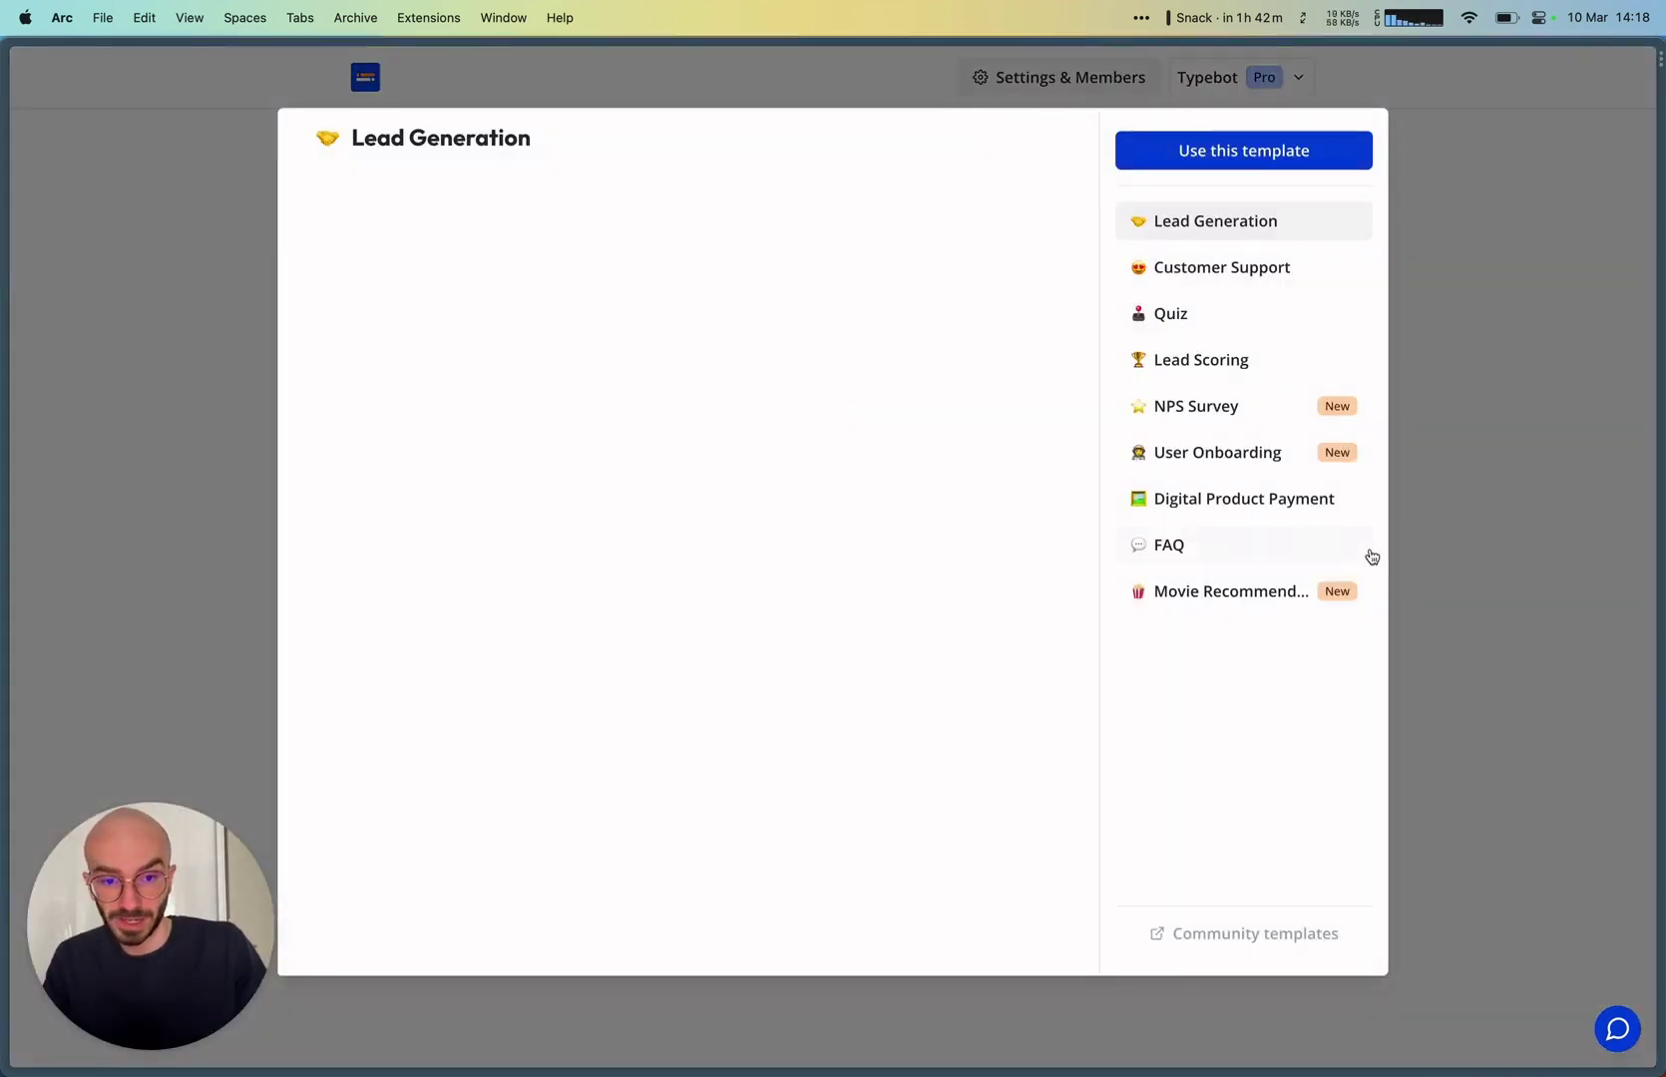
{"action": "left_click", "coordinate": [1206, 603]}
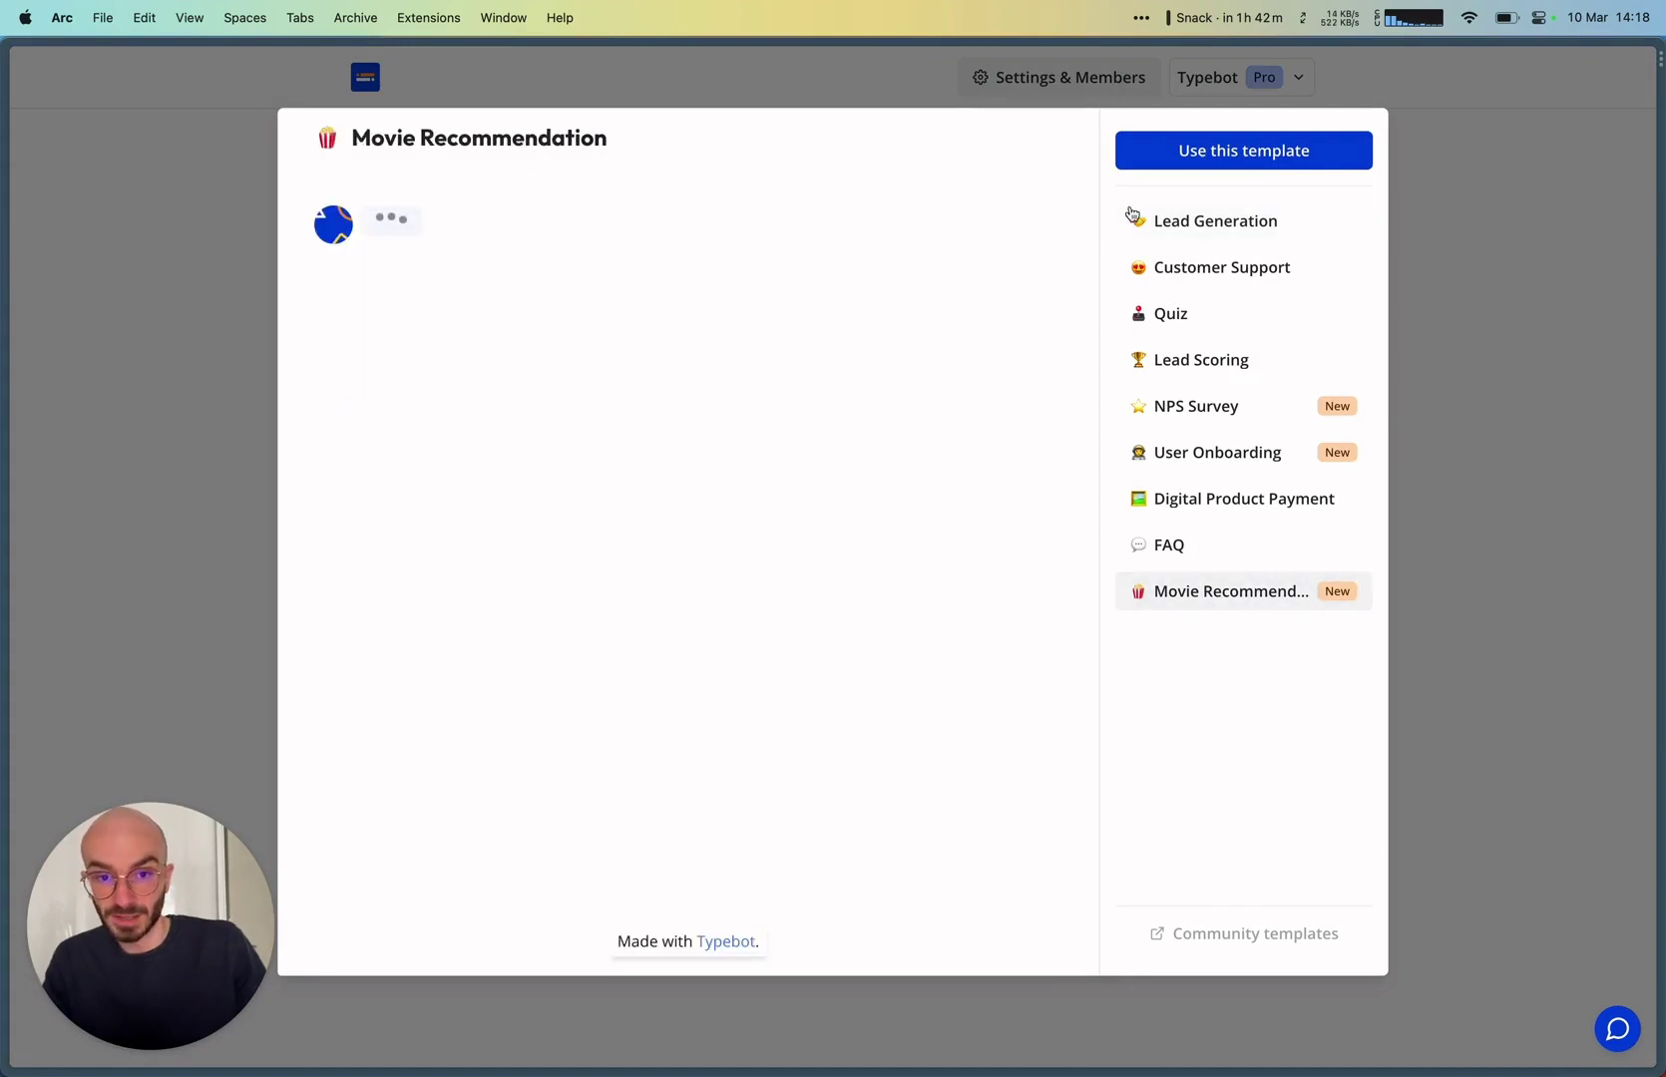
{"action": "left_click", "coordinate": [1186, 156]}
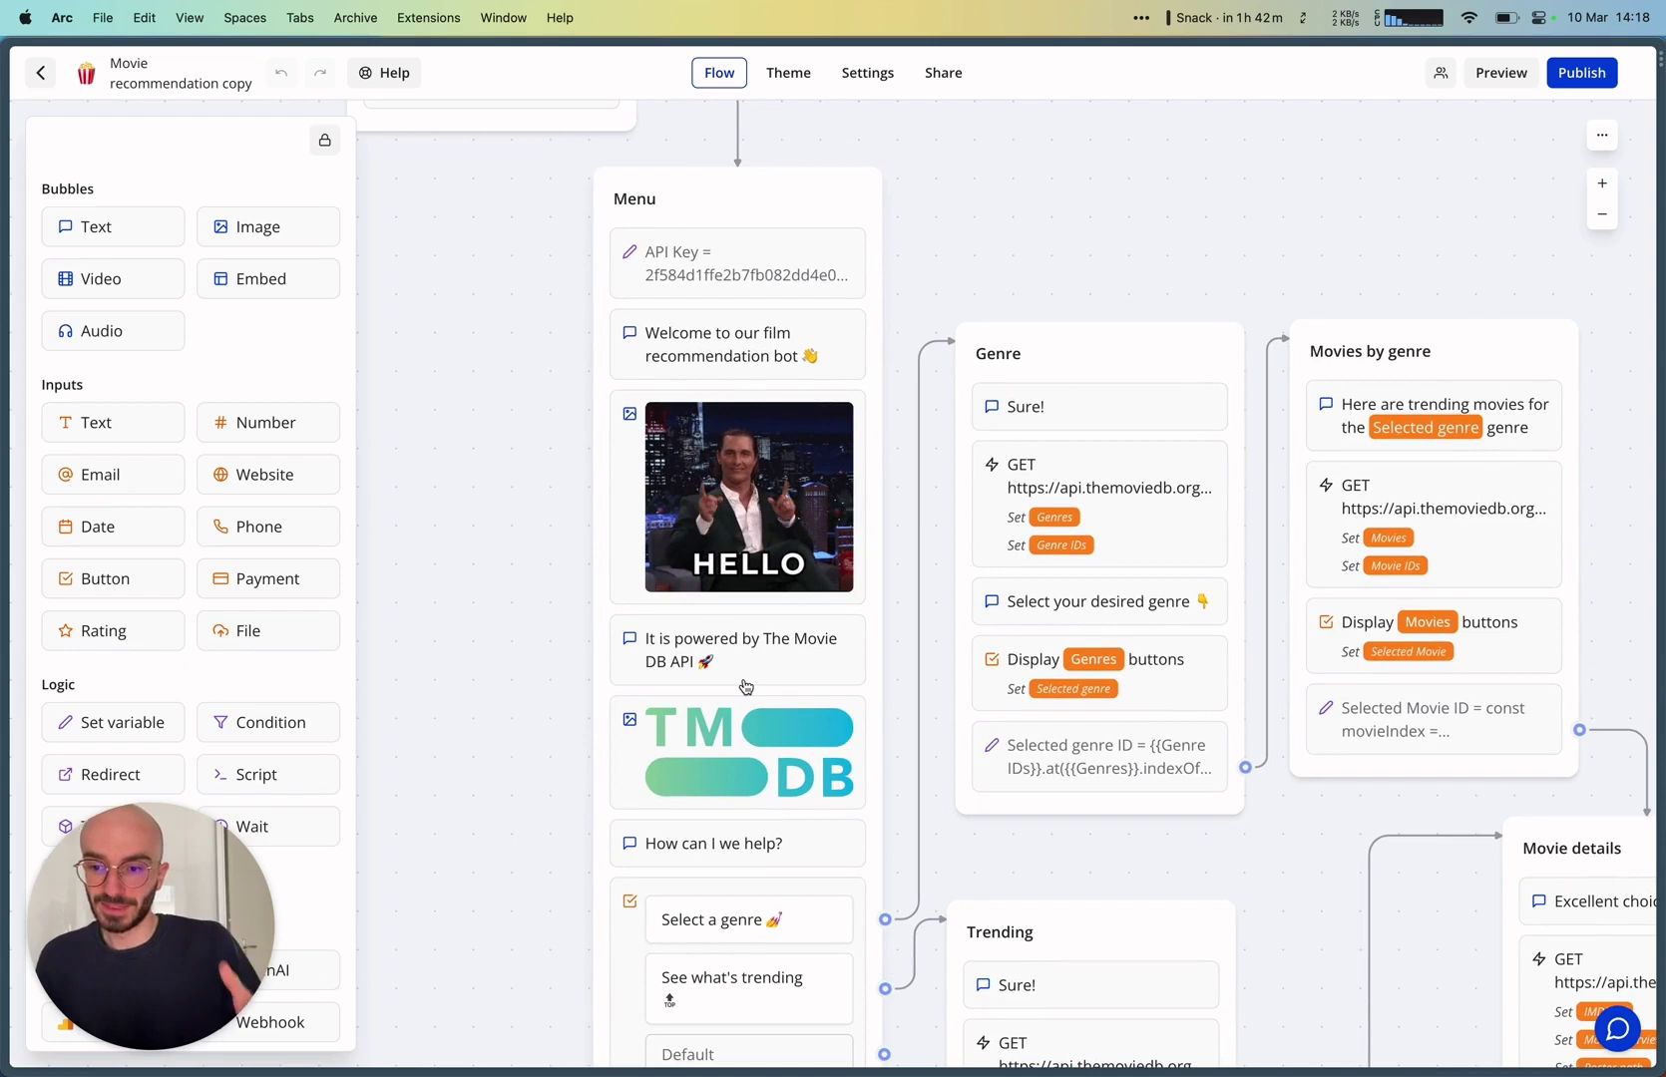
{"action": "scroll", "coordinate": [741, 632], "scroll_direction": "down", "scroll_amount": 2}
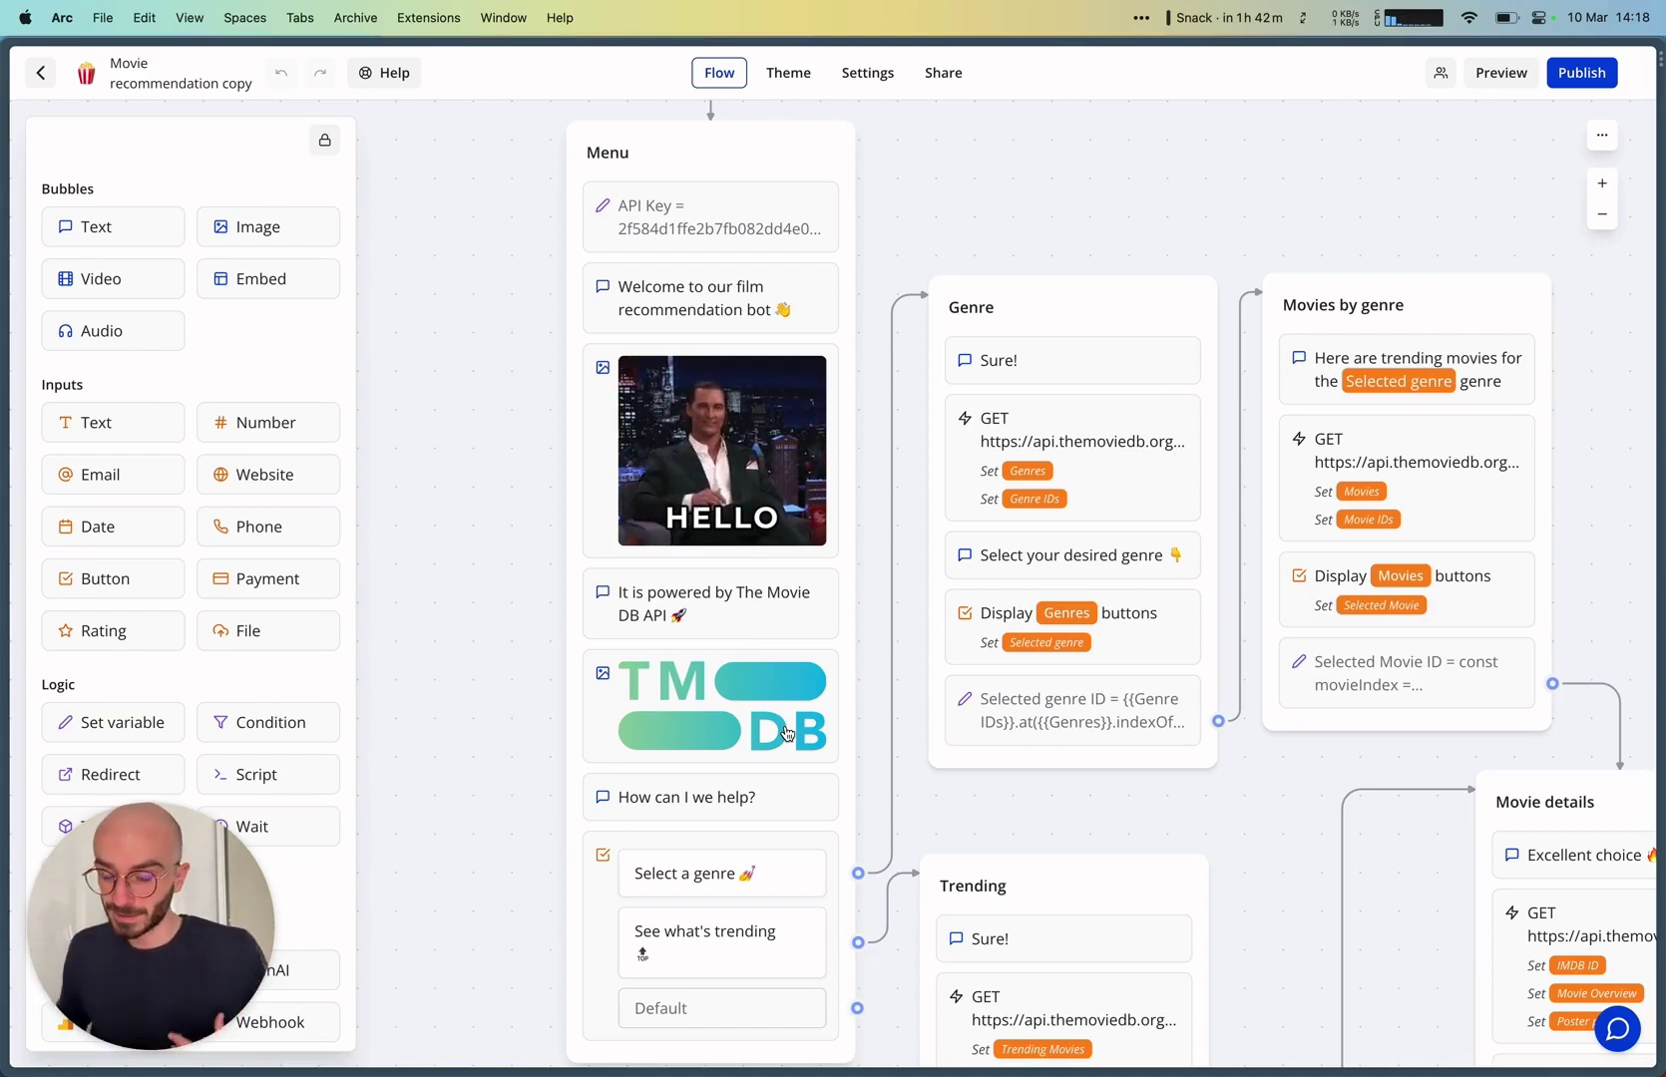
{"action": "scroll", "coordinate": [787, 733], "scroll_direction": "down", "scroll_amount": 3}
{"action": "scroll", "coordinate": [787, 733], "scroll_direction": "down", "scroll_amount": 1}
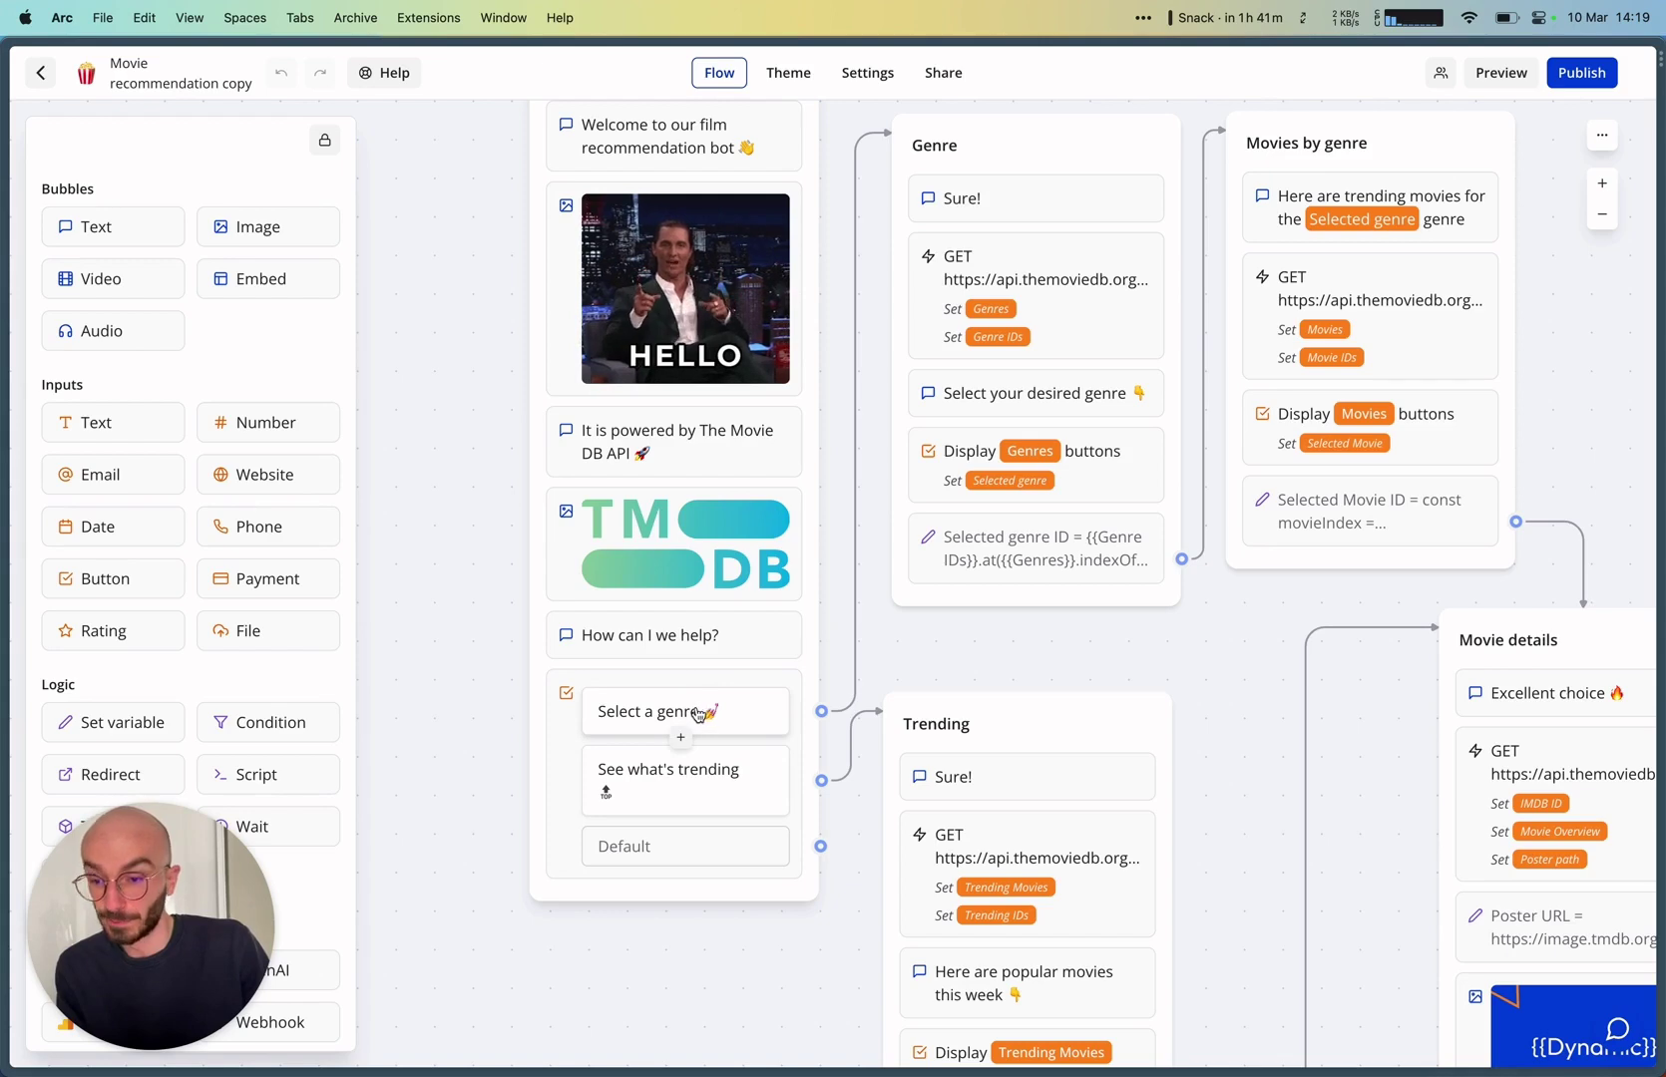
{"action": "scroll", "coordinate": [688, 713], "scroll_direction": "right", "scroll_amount": 2}
{"action": "scroll", "coordinate": [688, 713], "scroll_direction": "up", "scroll_amount": 1}
{"action": "scroll", "coordinate": [697, 714], "scroll_direction": "right", "scroll_amount": 5}
{"action": "scroll", "coordinate": [697, 714], "scroll_direction": "up", "scroll_amount": 5}
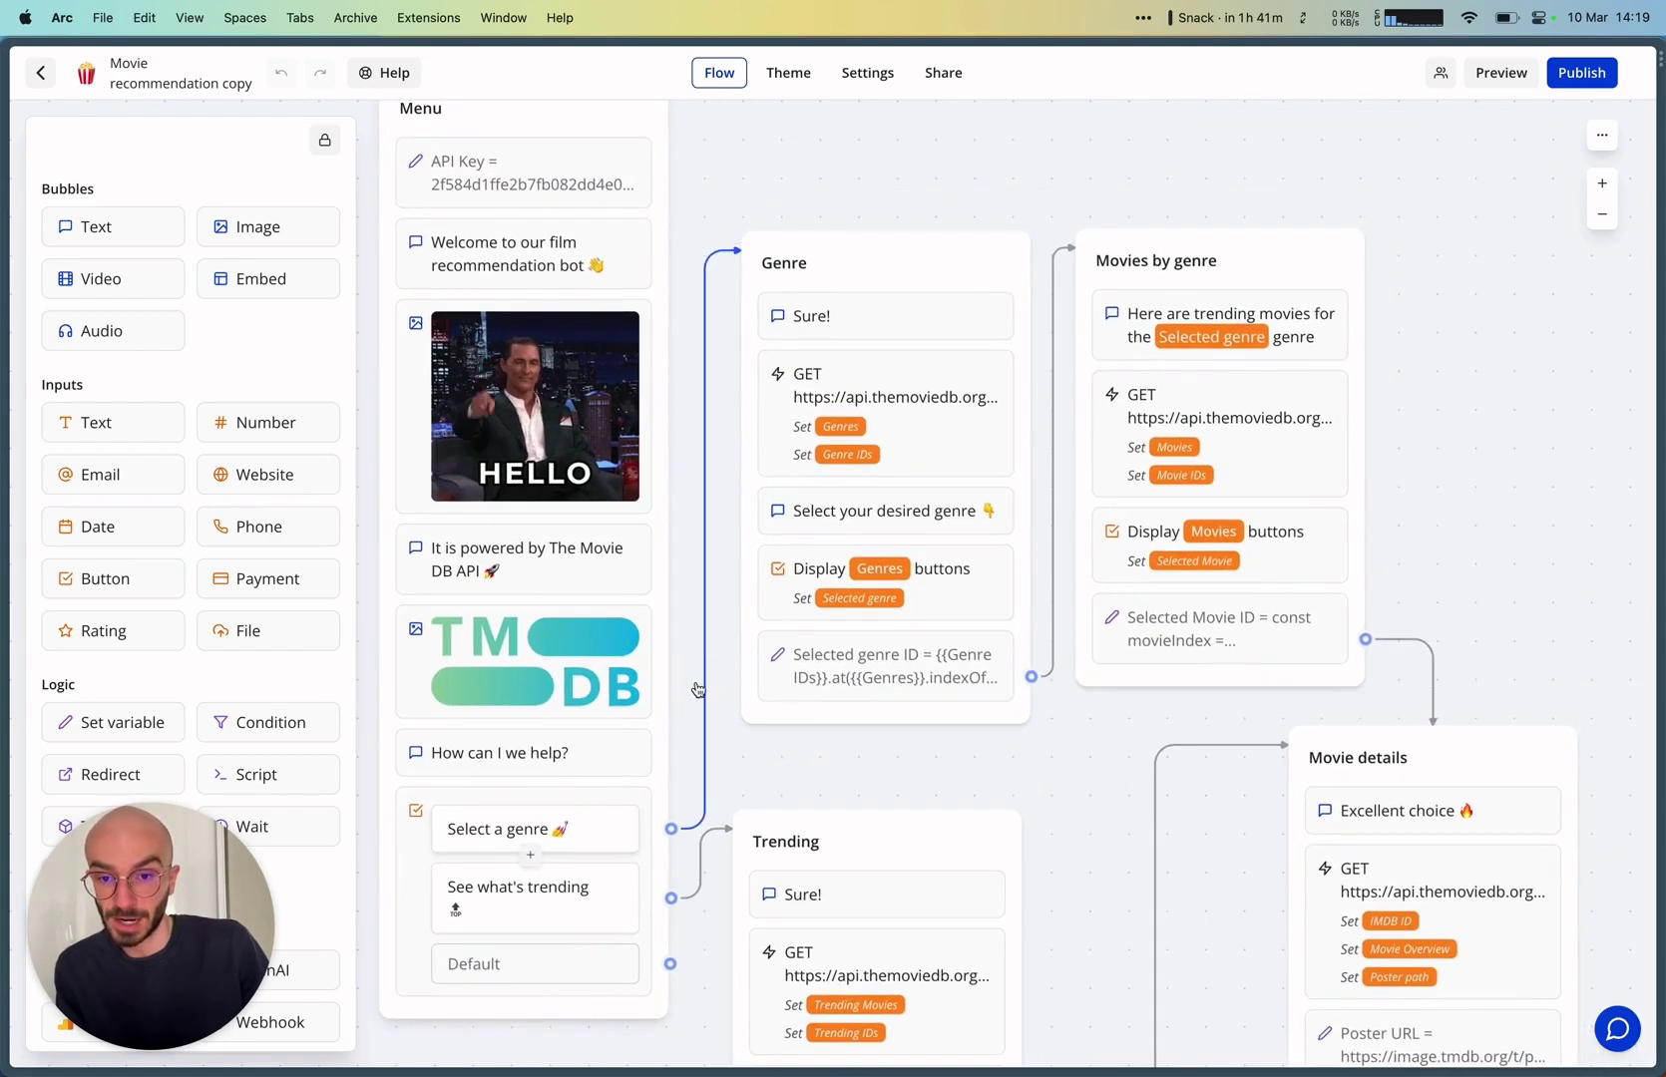
{"action": "left_click", "coordinate": [941, 425]}
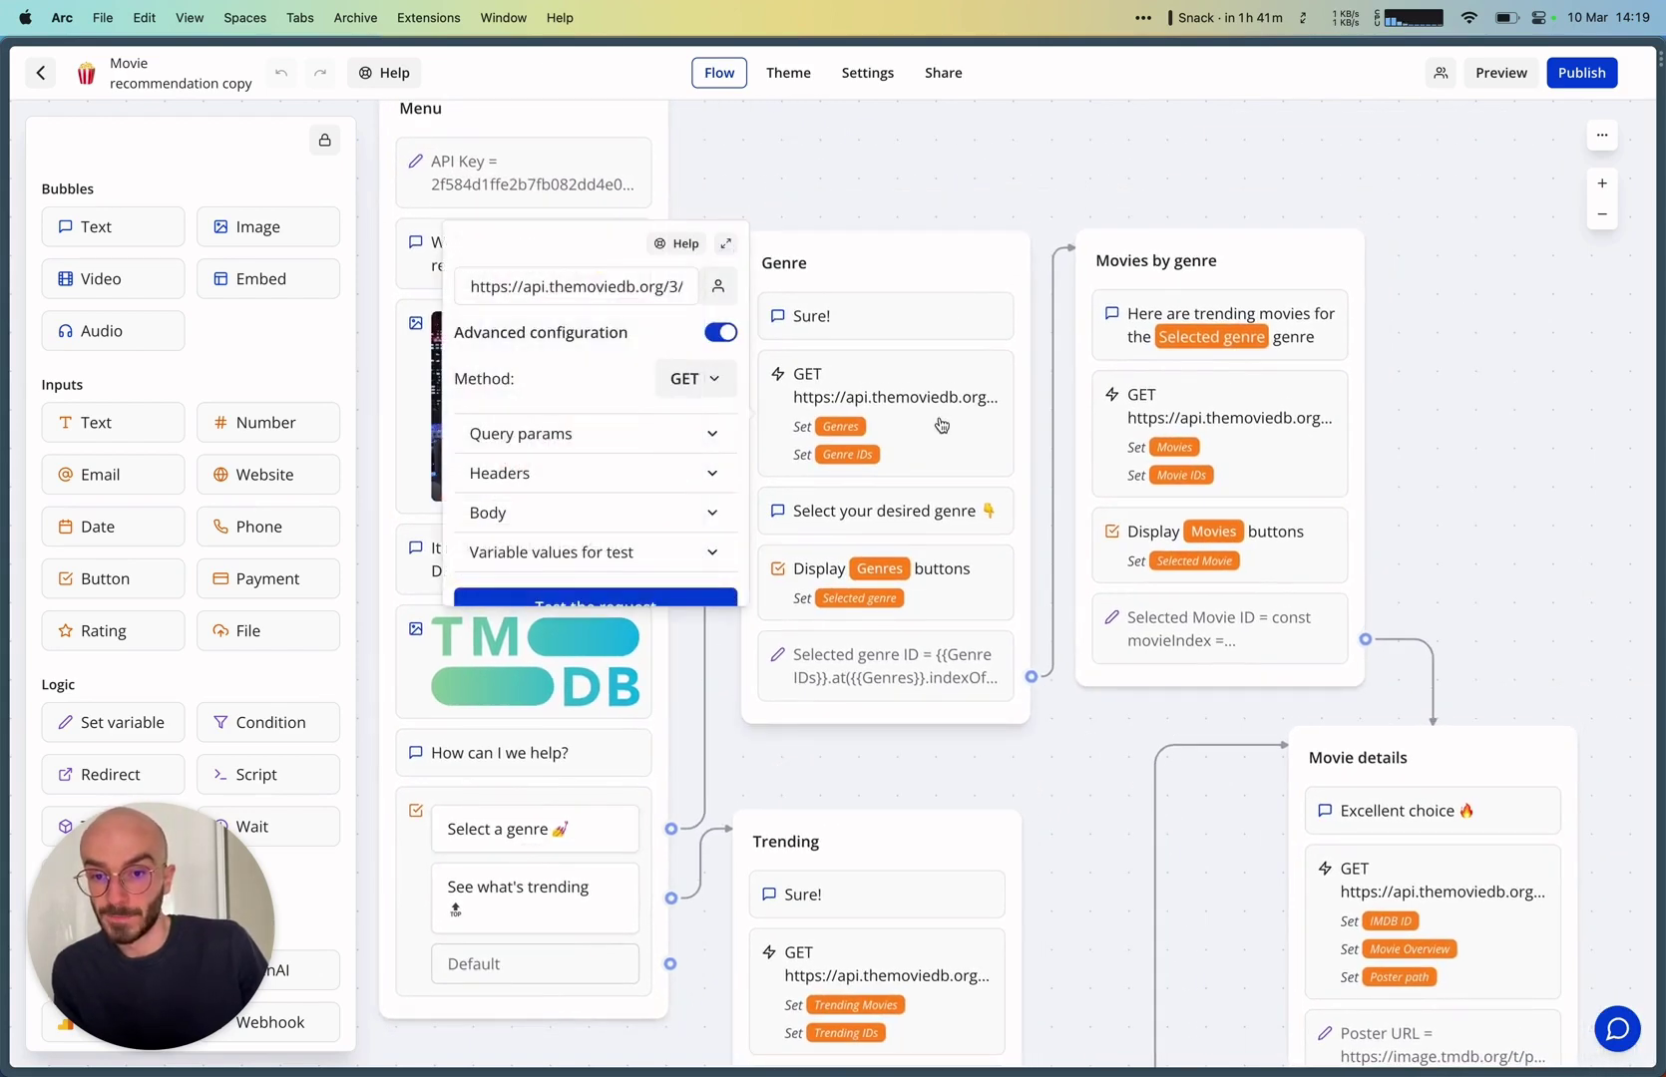
Test the /3/genre/movie/list request in full view, reviewing the 200 response of genres from Action to Western
{"action": "left_click", "coordinate": [725, 243]}
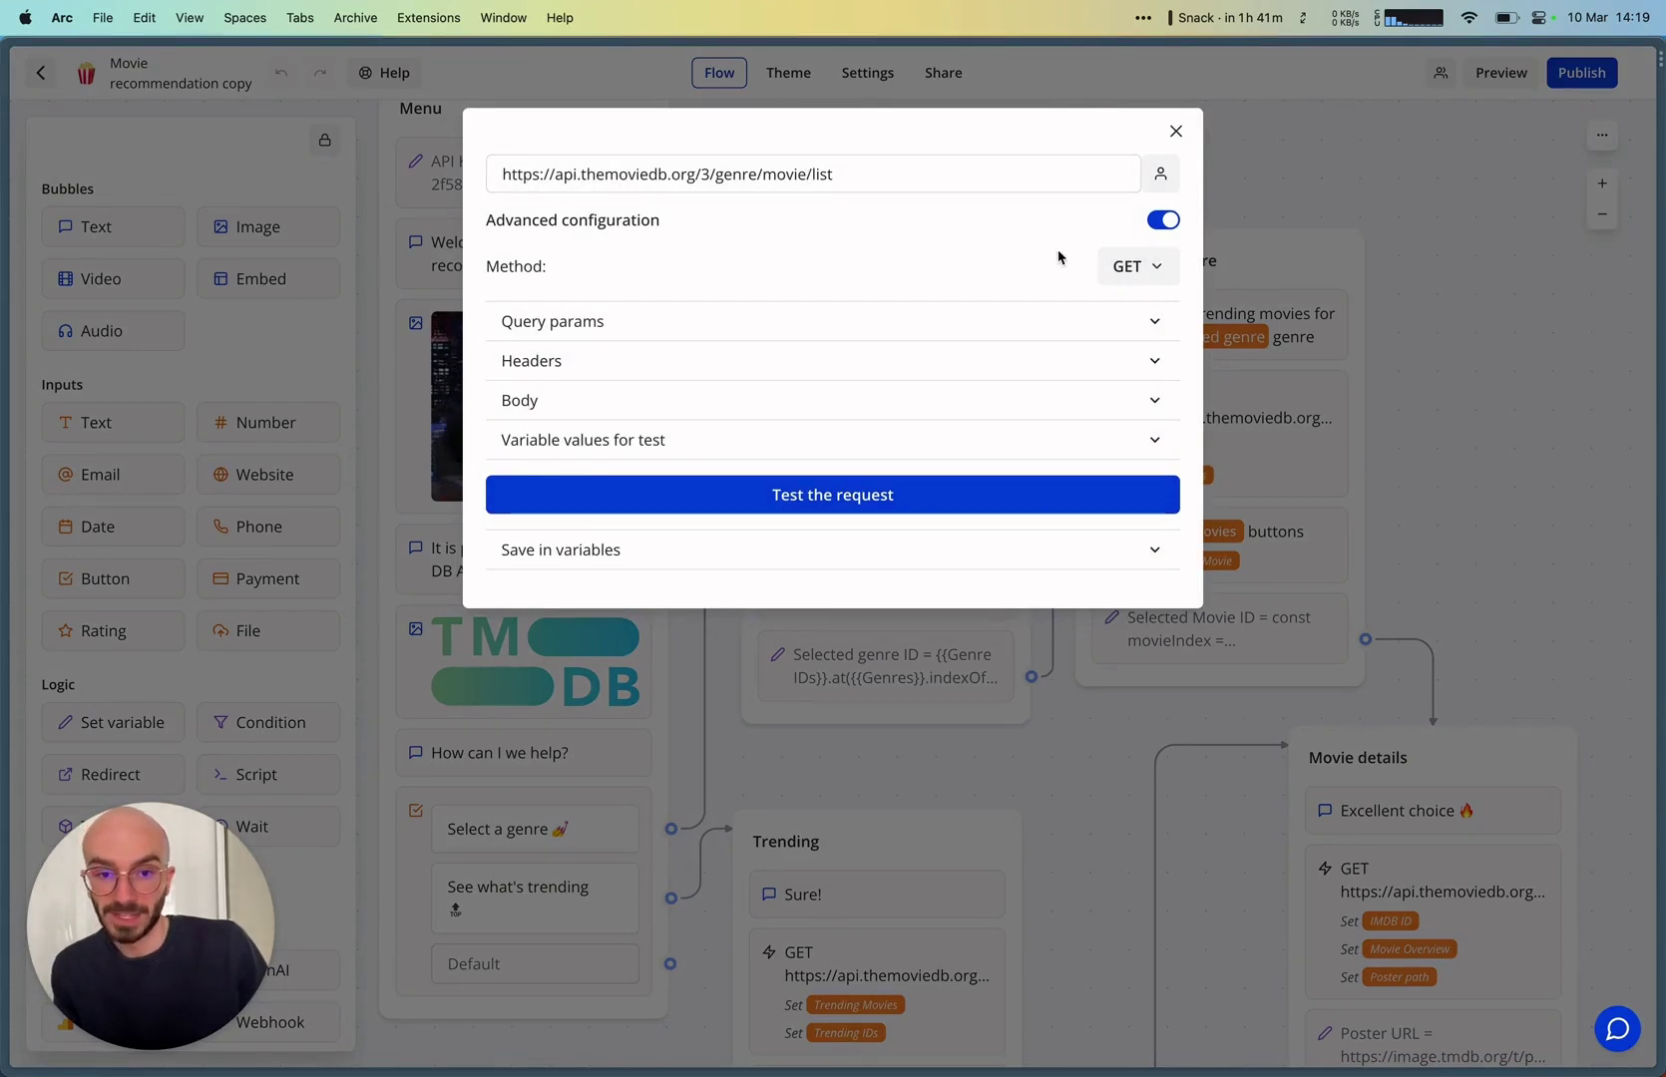
{"action": "left_click", "coordinate": [803, 175]}
{"action": "type", "text": "/"}
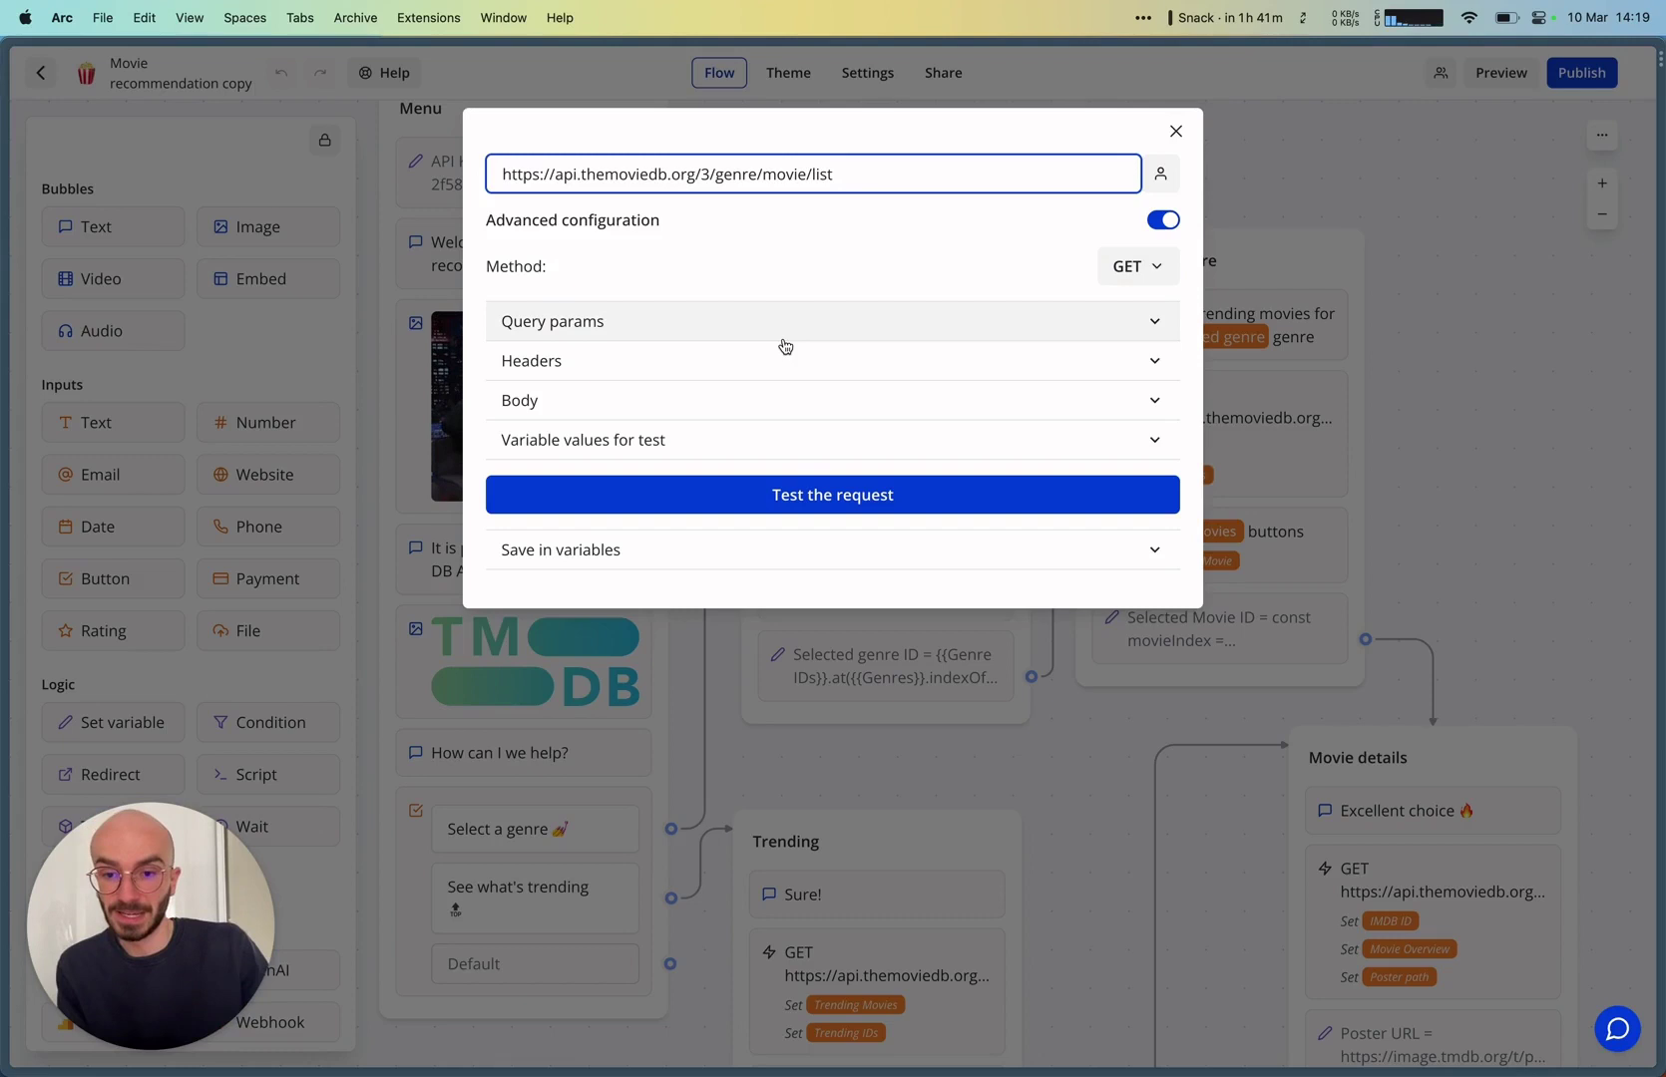
{"action": "left_click", "coordinate": [781, 495]}
{"action": "scroll", "coordinate": [698, 493], "scroll_direction": "down", "scroll_amount": 5}
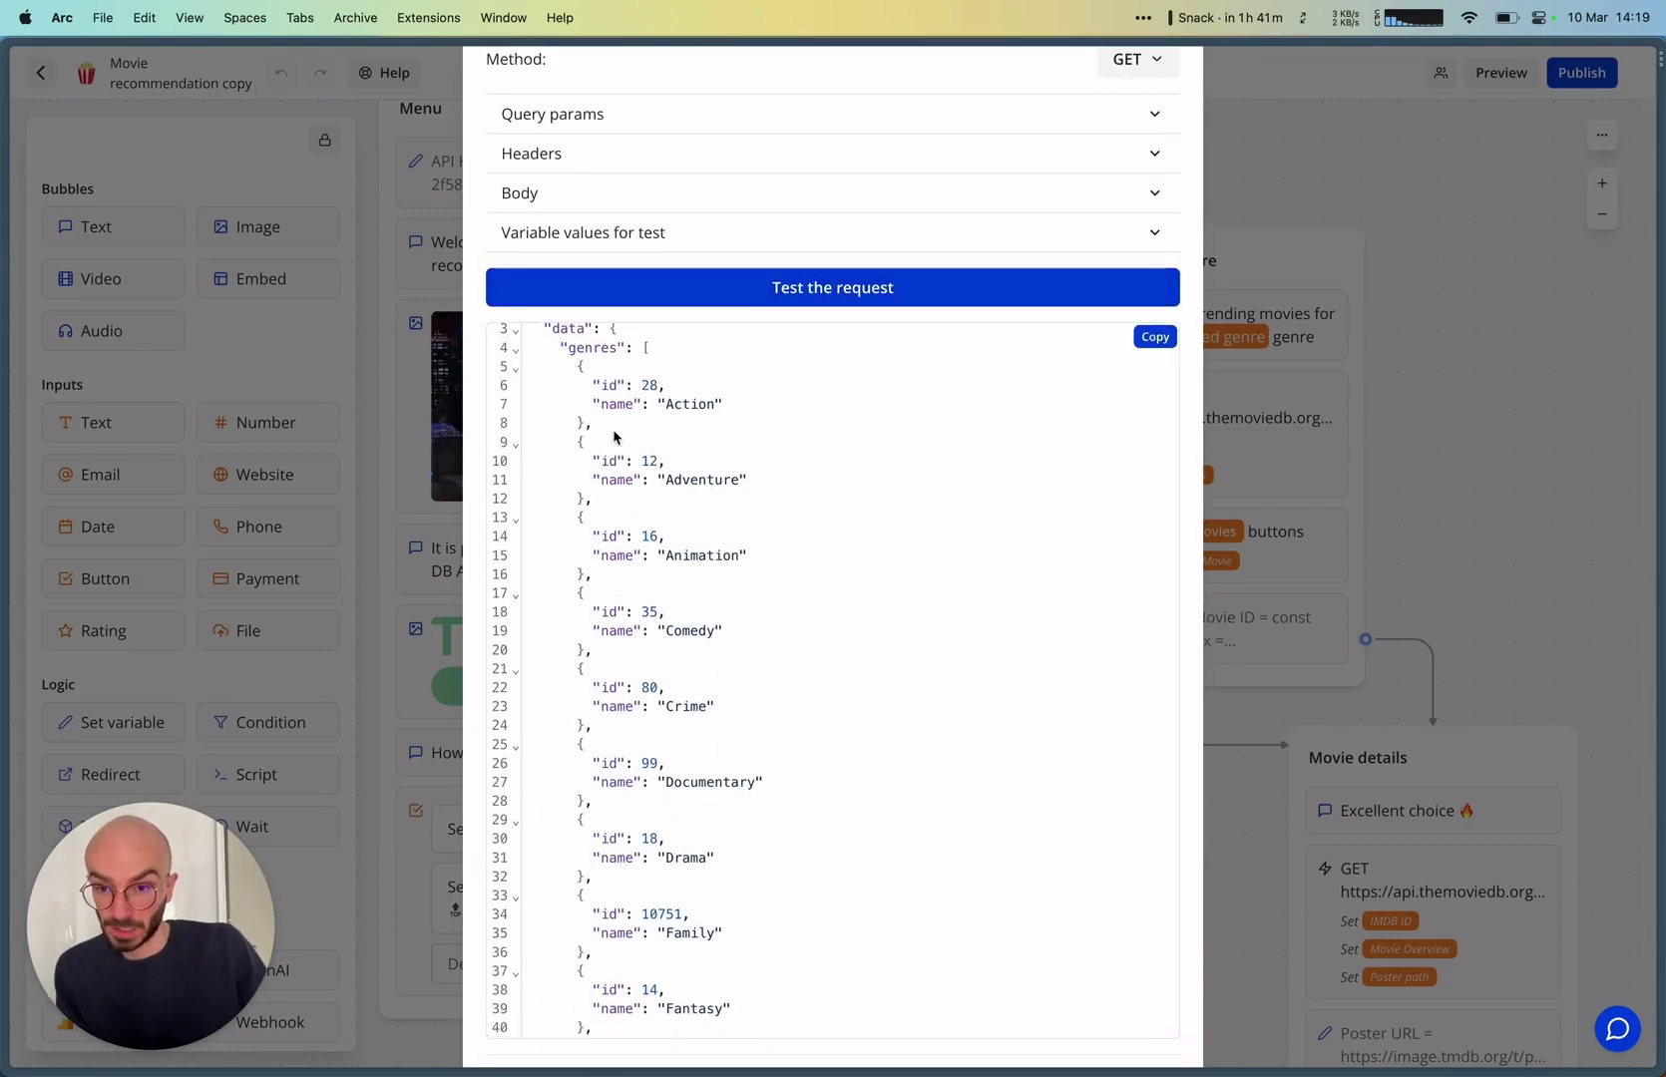
{"action": "scroll", "coordinate": [613, 435], "scroll_direction": "up", "scroll_amount": 2}
{"action": "double_click", "coordinate": [583, 394]}
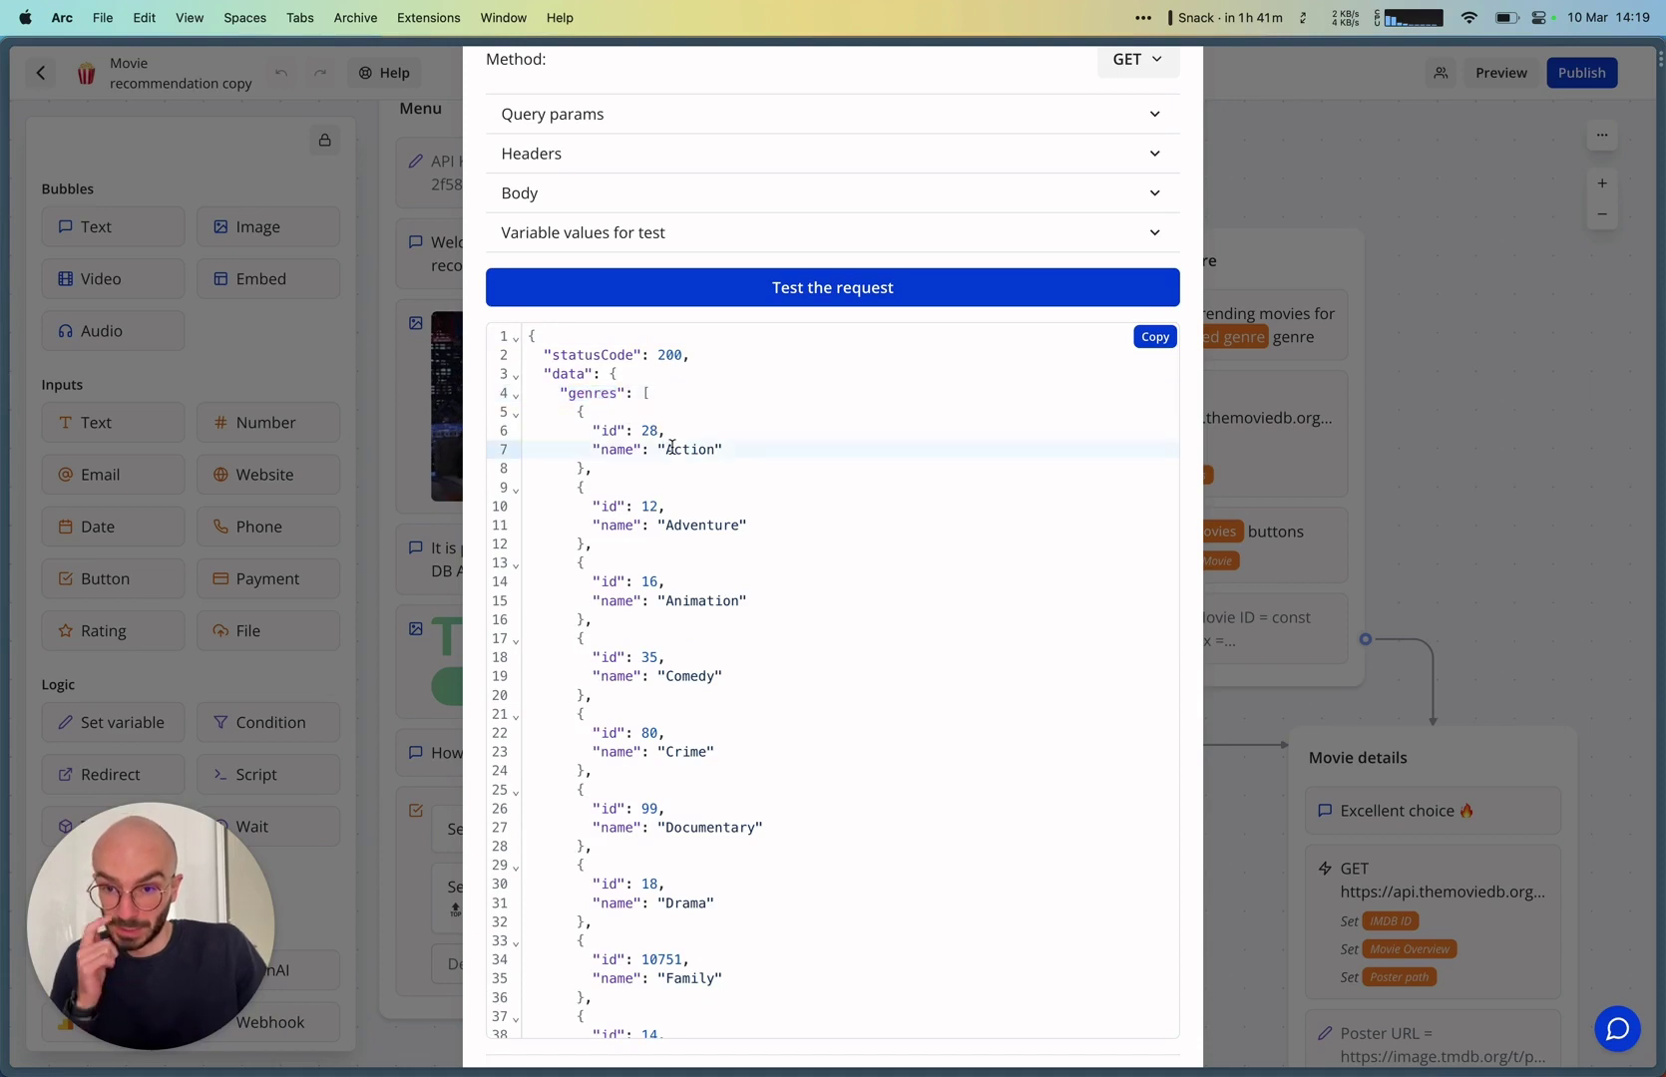
{"action": "double_click", "coordinate": [689, 449]}
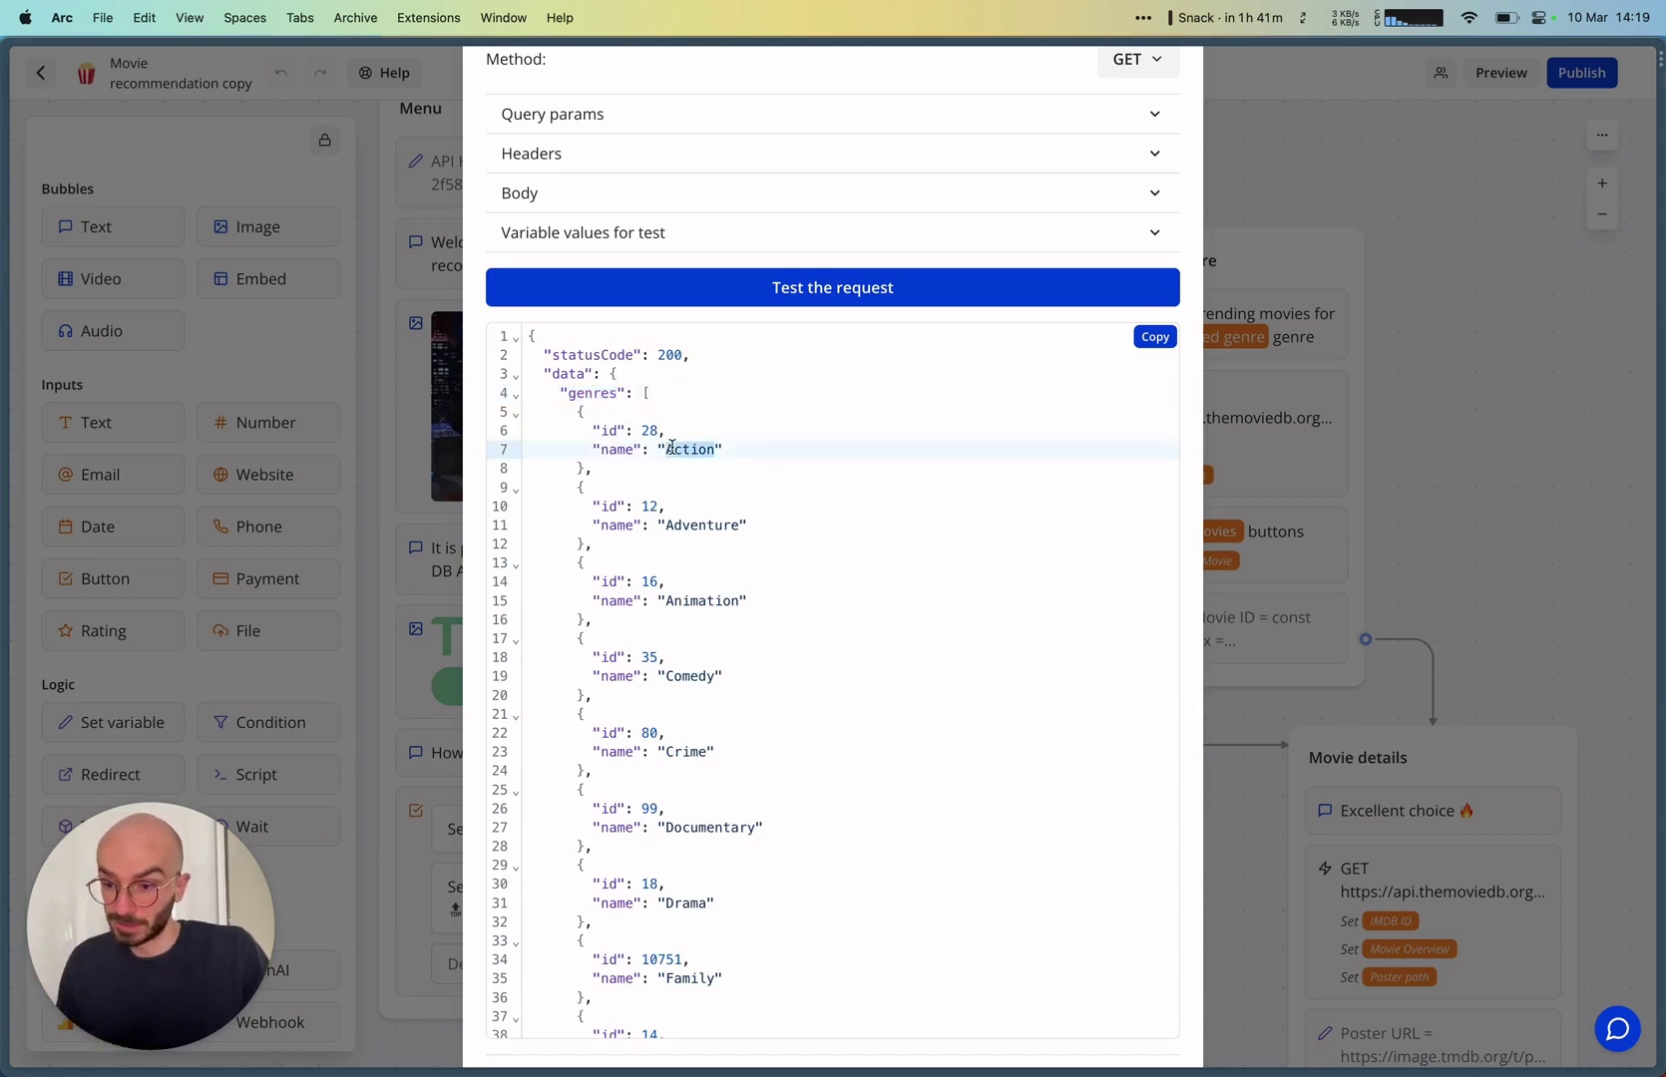
{"action": "scroll", "coordinate": [671, 459], "scroll_direction": "down", "scroll_amount": 10}
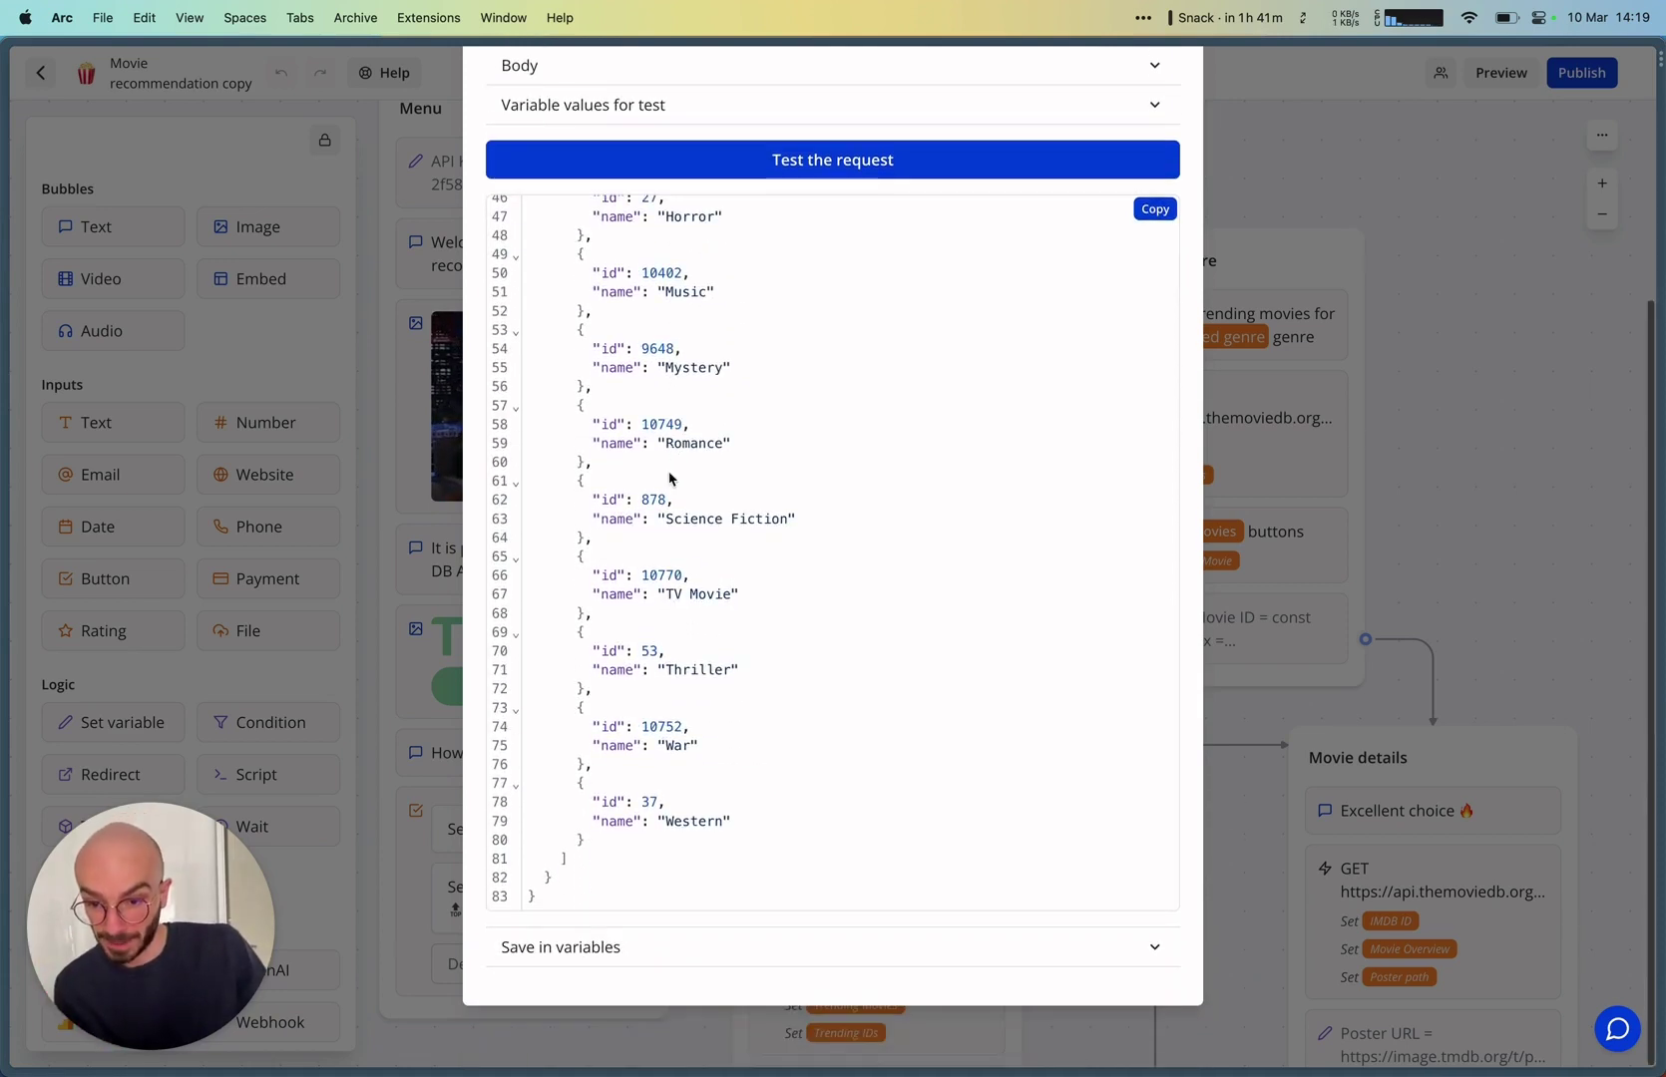
Expand Save in variables to show the Genres and Genre IDs mappings
{"action": "left_click", "coordinate": [554, 955]}
{"action": "scroll", "coordinate": [555, 960], "scroll_direction": "down", "scroll_amount": 1}
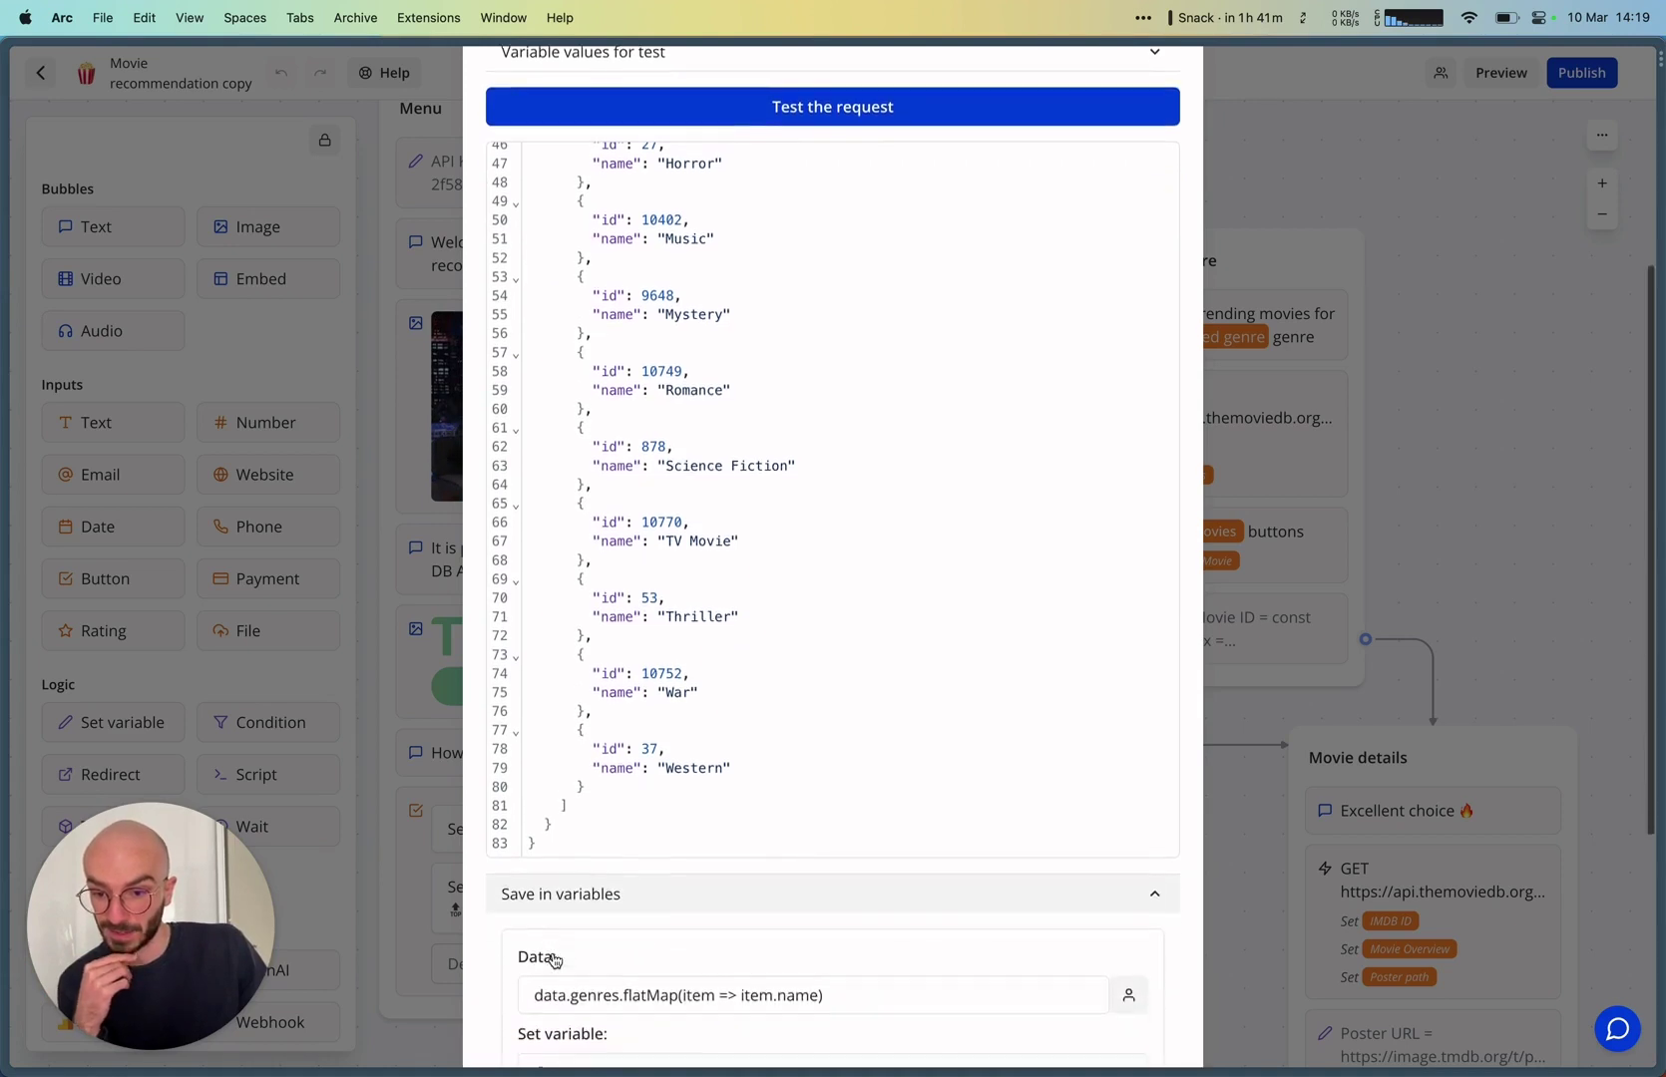
{"action": "scroll", "coordinate": [554, 960], "scroll_direction": "down", "scroll_amount": 8}
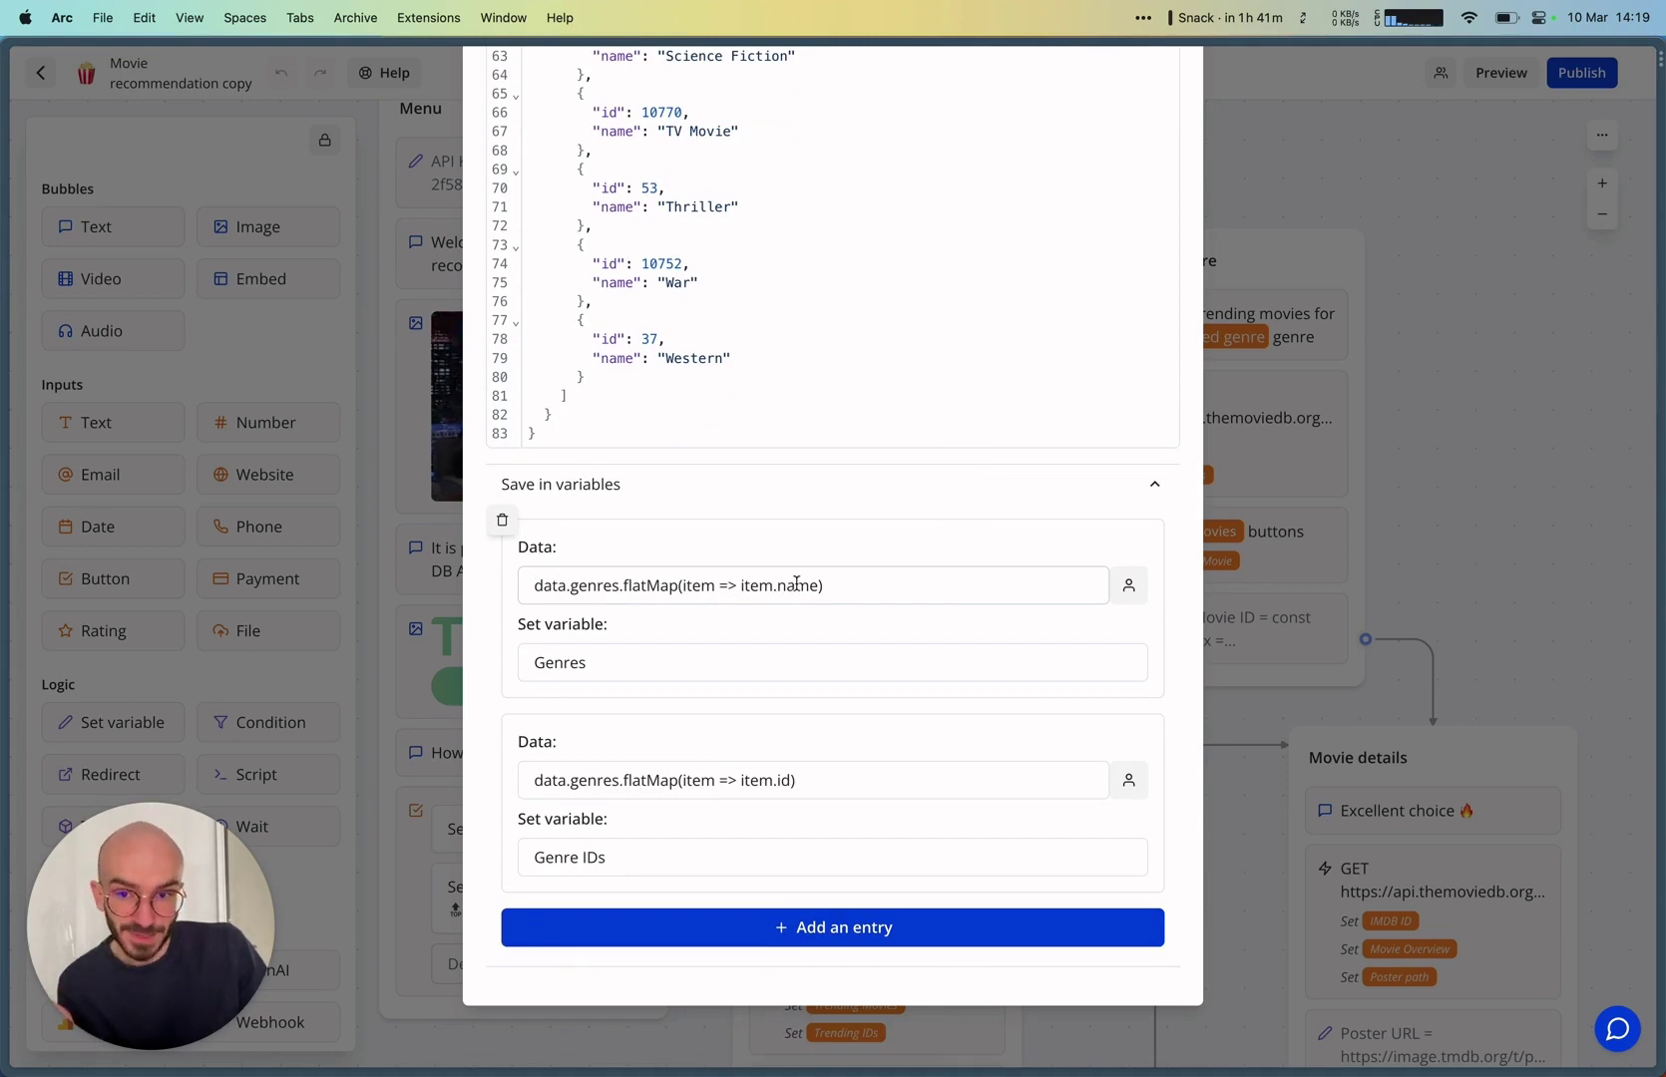
{"action": "scroll", "coordinate": [706, 323], "scroll_direction": "up", "scroll_amount": 3}
{"action": "scroll", "coordinate": [707, 325], "scroll_direction": "down", "scroll_amount": 3}
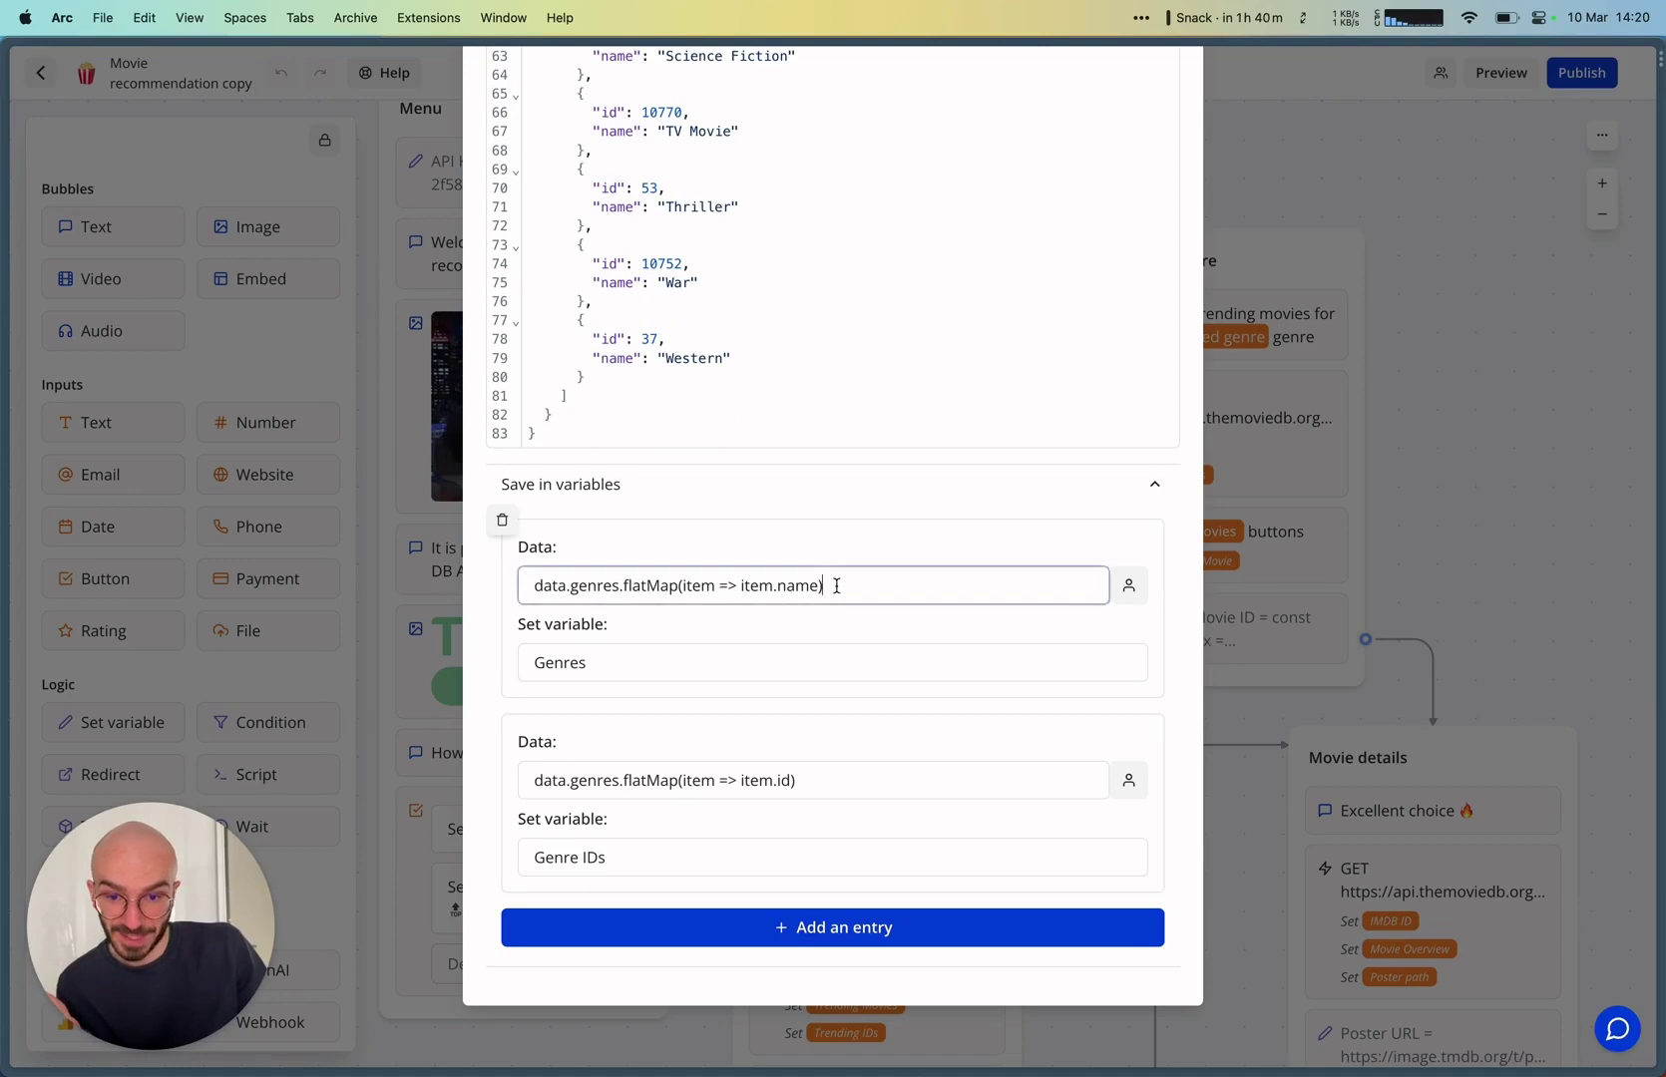
Re-pick data.genres.flatMap(item => item.name) as the Data expression saved into Genres
{"action": "left_click_drag", "start_coordinate": [837, 585], "coordinate": [469, 587]}
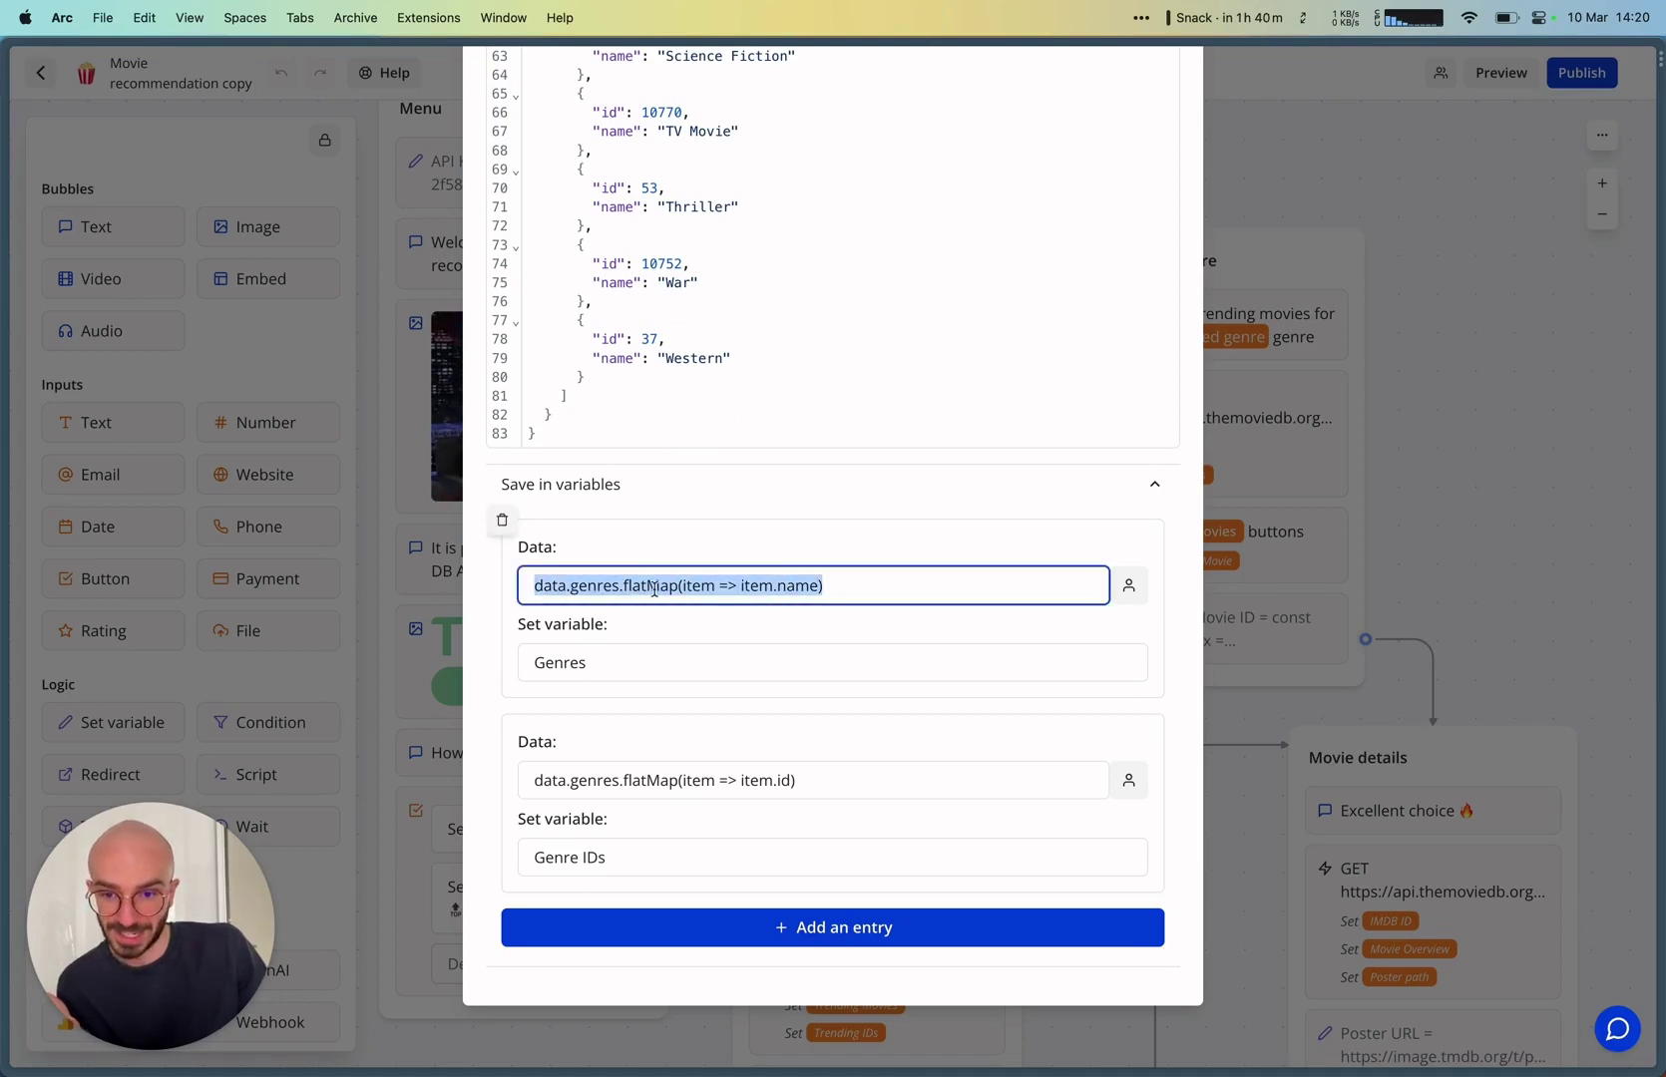
{"action": "key", "text": "BackSpace"}
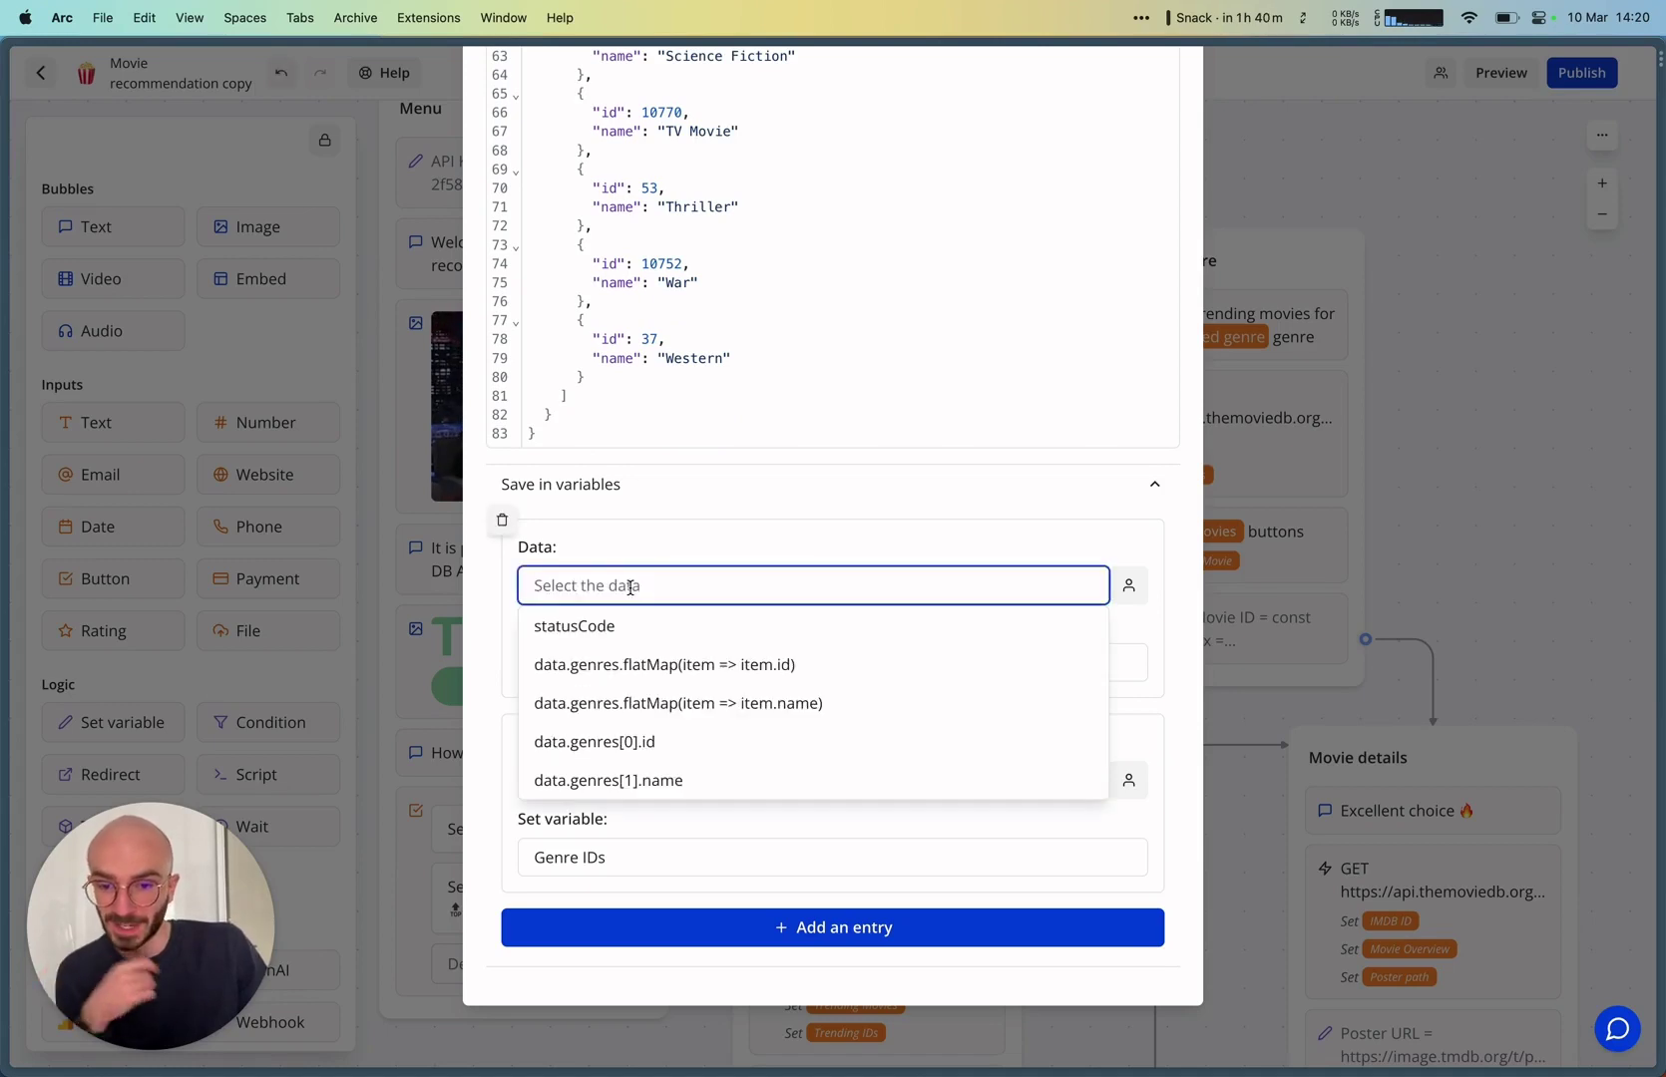
{"action": "left_click", "coordinate": [696, 704]}
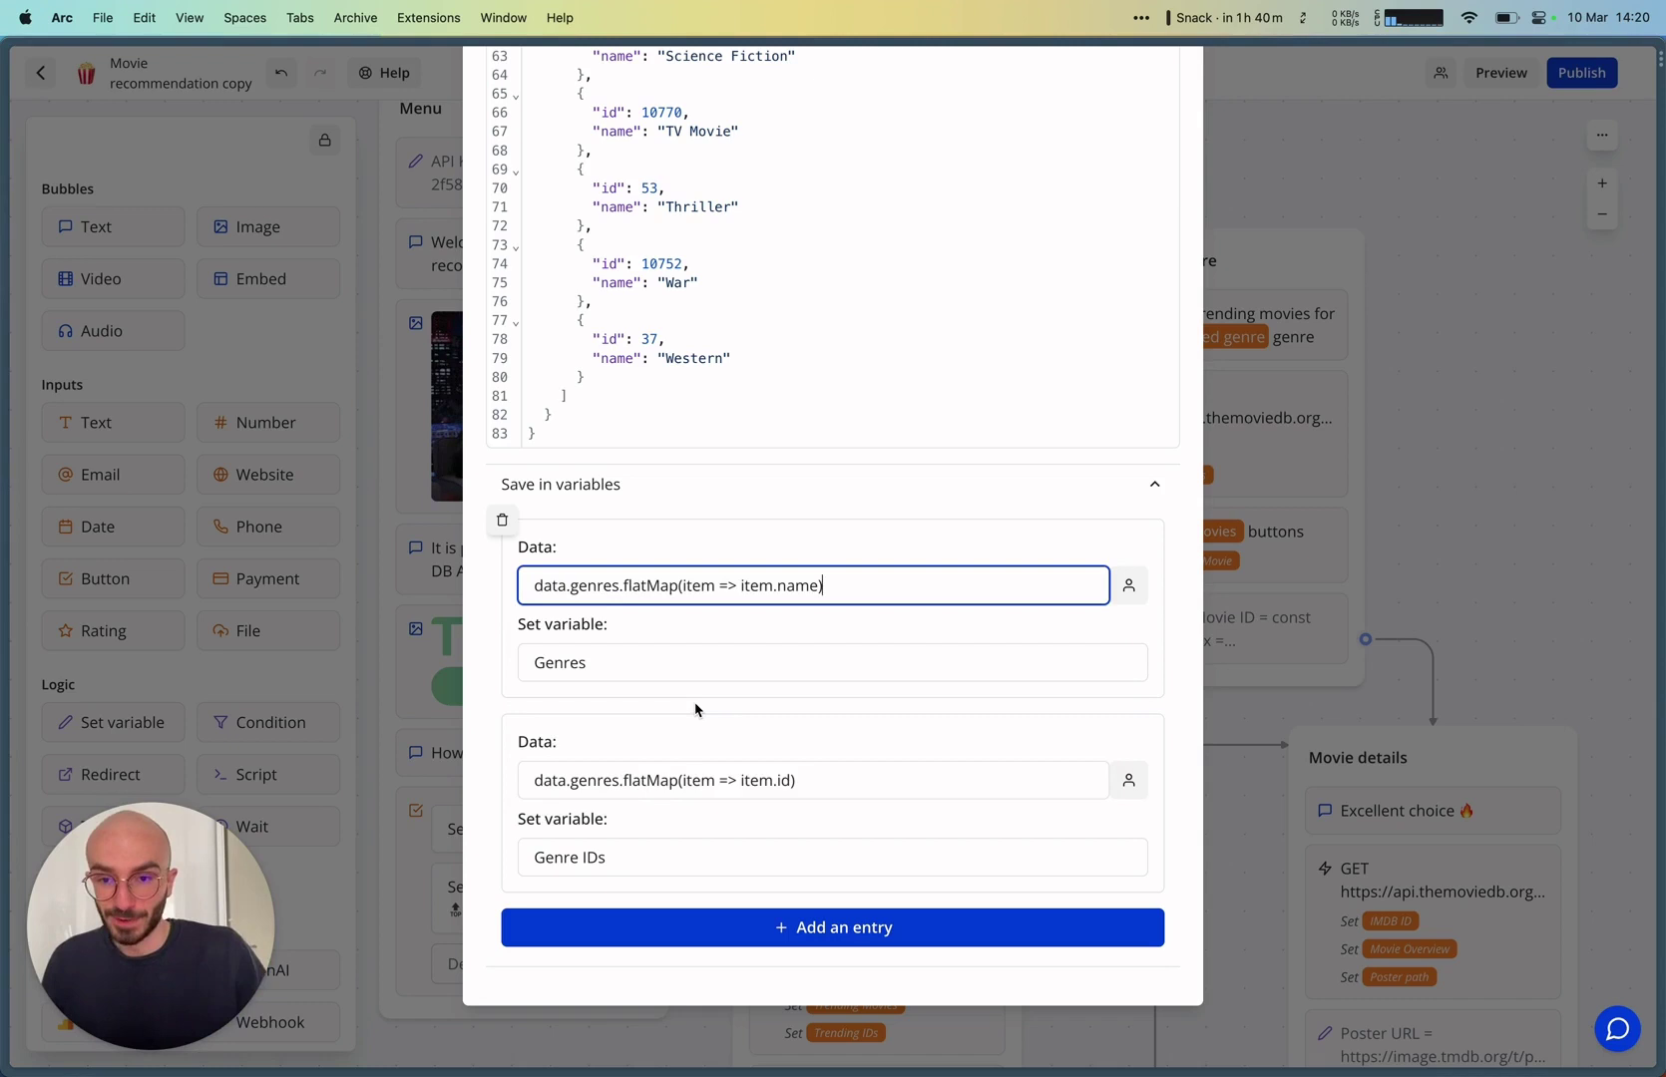
{"action": "scroll", "coordinate": [701, 380], "scroll_direction": "up", "scroll_amount": 2}
{"action": "scroll", "coordinate": [702, 380], "scroll_direction": "down", "scroll_amount": 2}
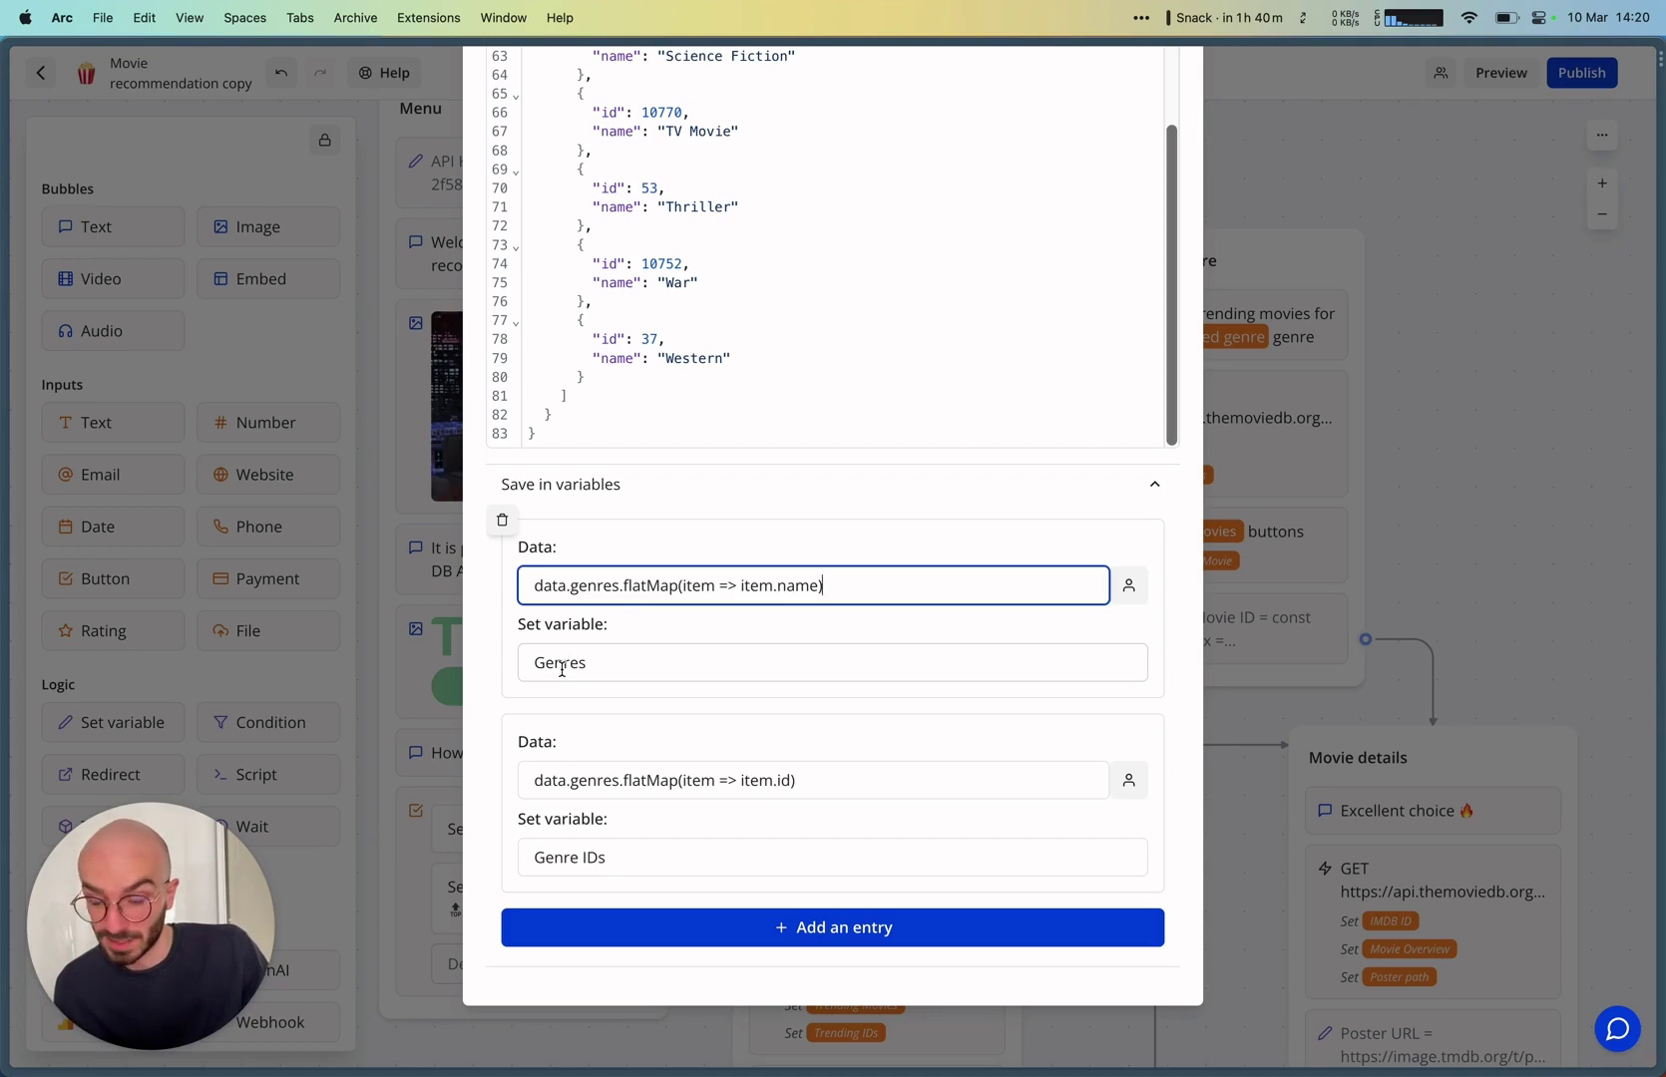
{"action": "left_click", "coordinate": [661, 537]}
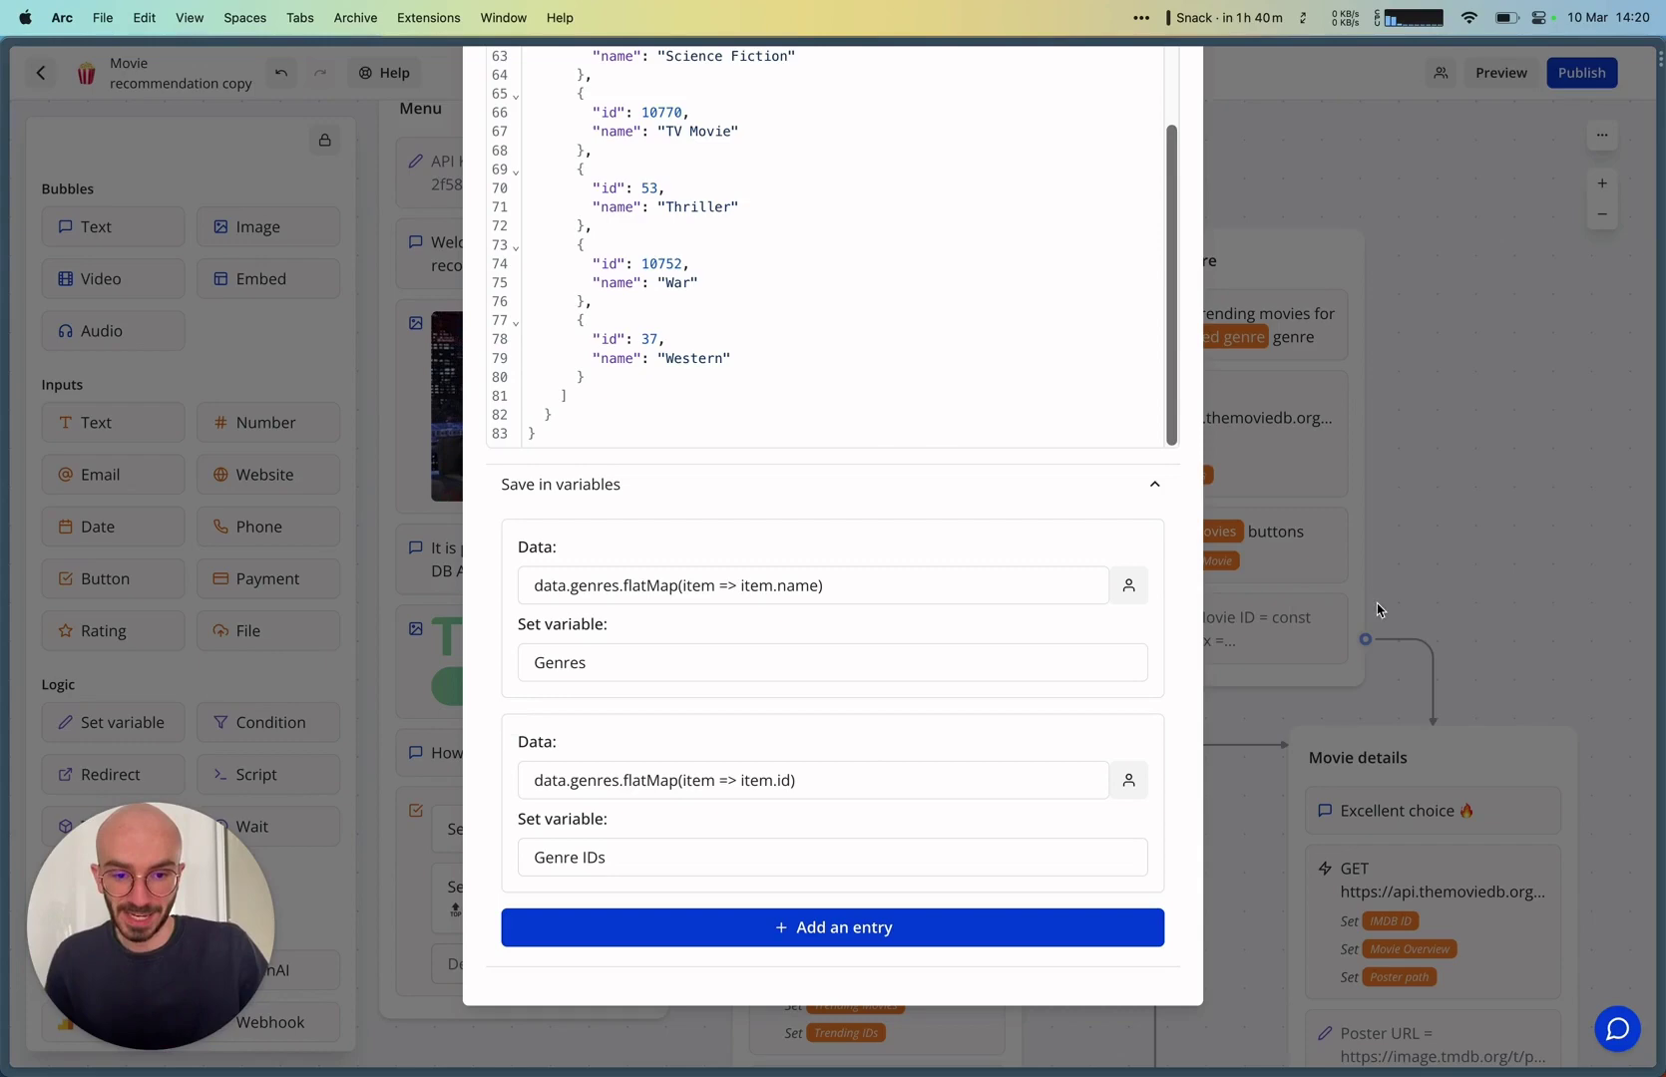
Close the genre request and inspect Selected genre ID, computed as {{Genre IDs}}.at({{Genres}}.indexOf…)
{"action": "left_click", "coordinate": [1378, 609]}
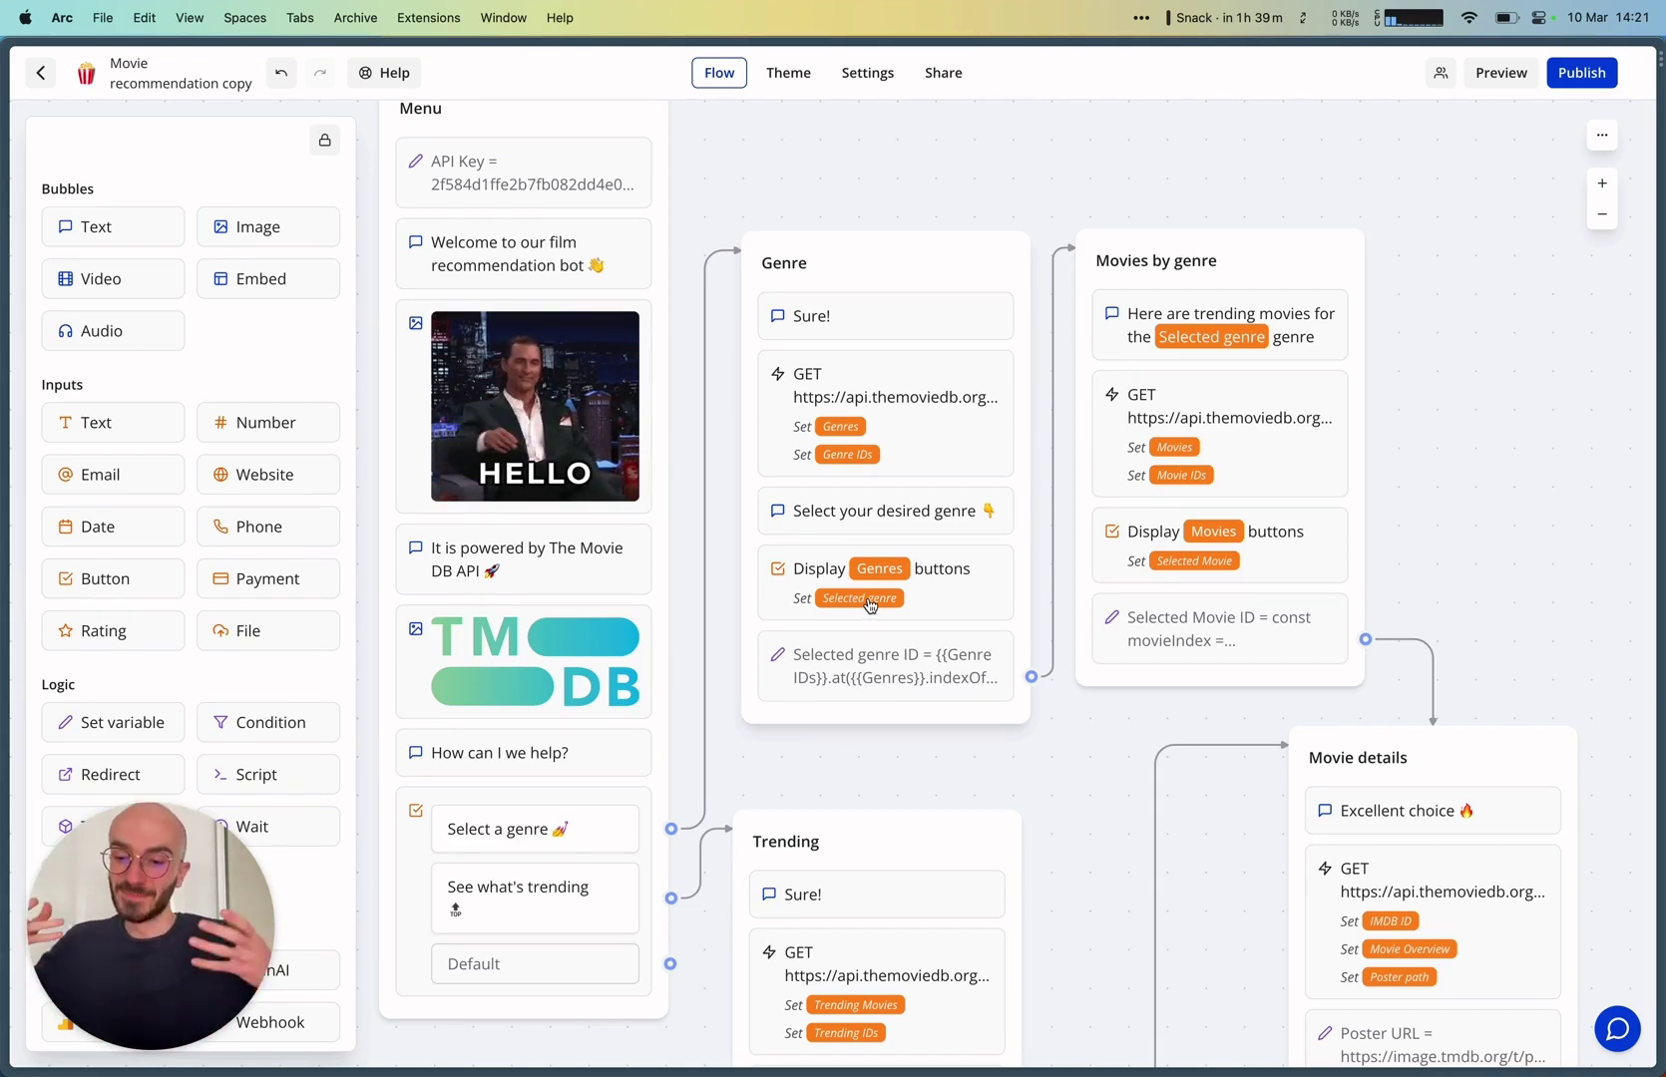
{"action": "left_click", "coordinate": [818, 670]}
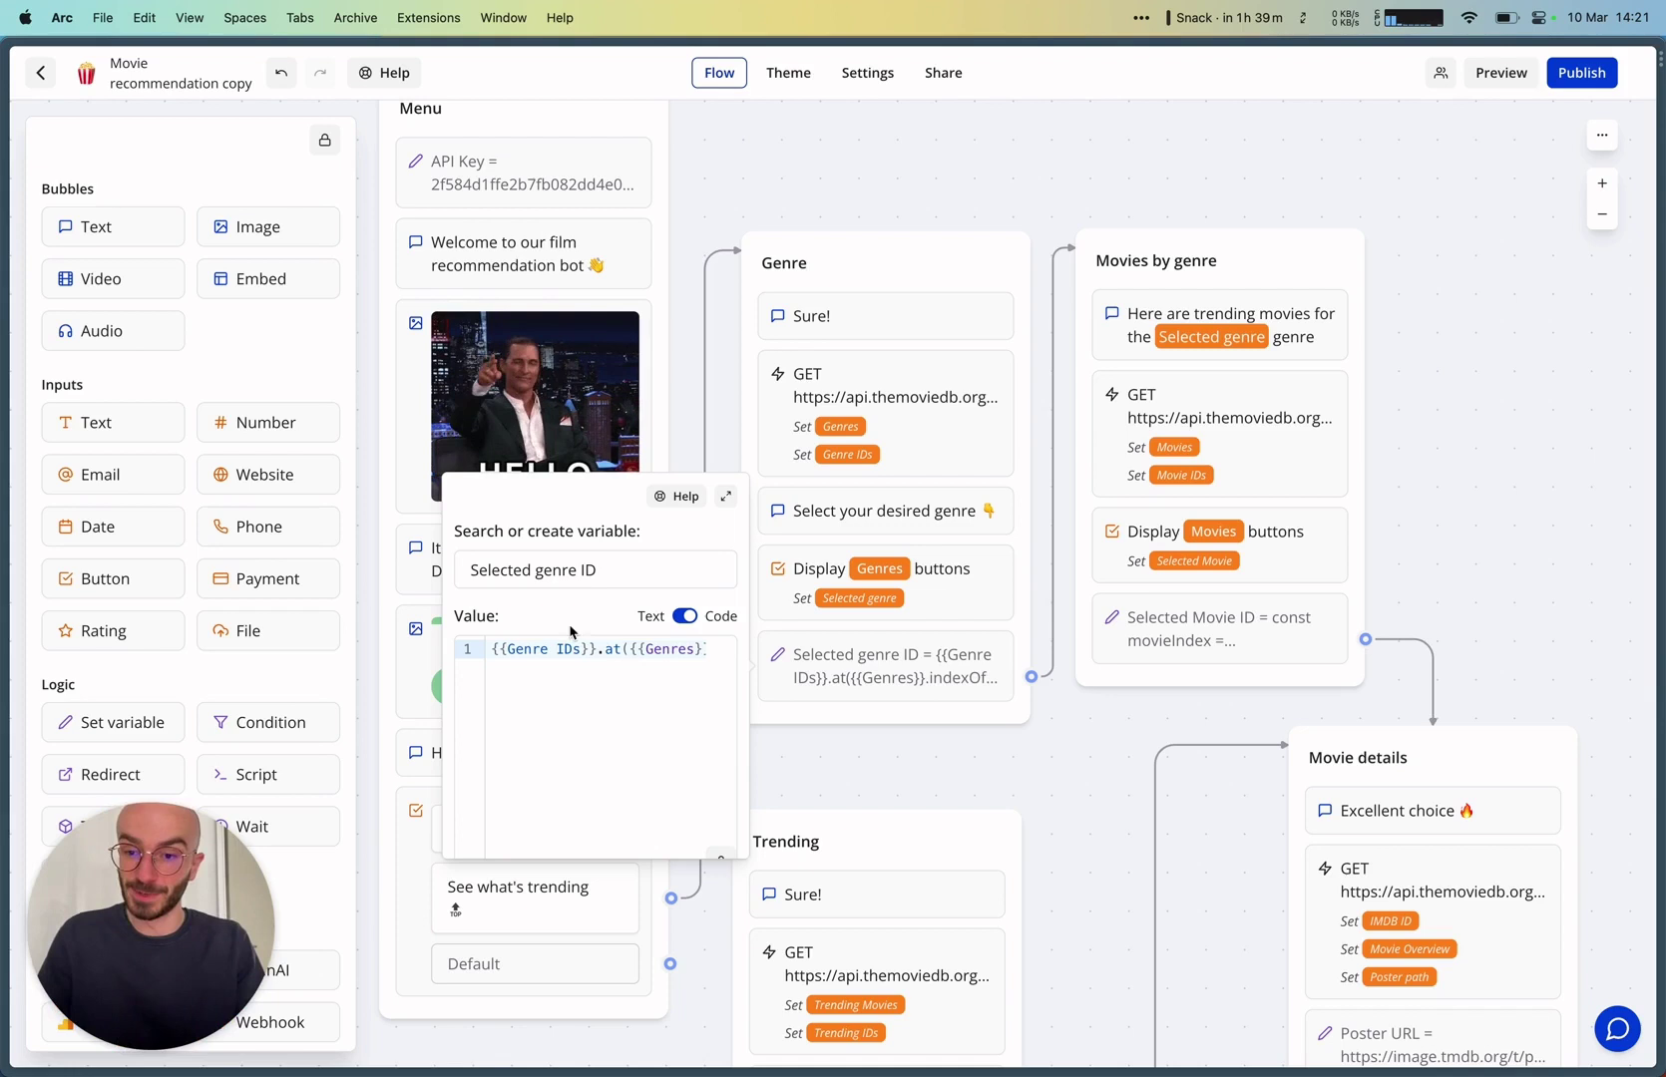
{"action": "left_click", "coordinate": [1102, 770]}
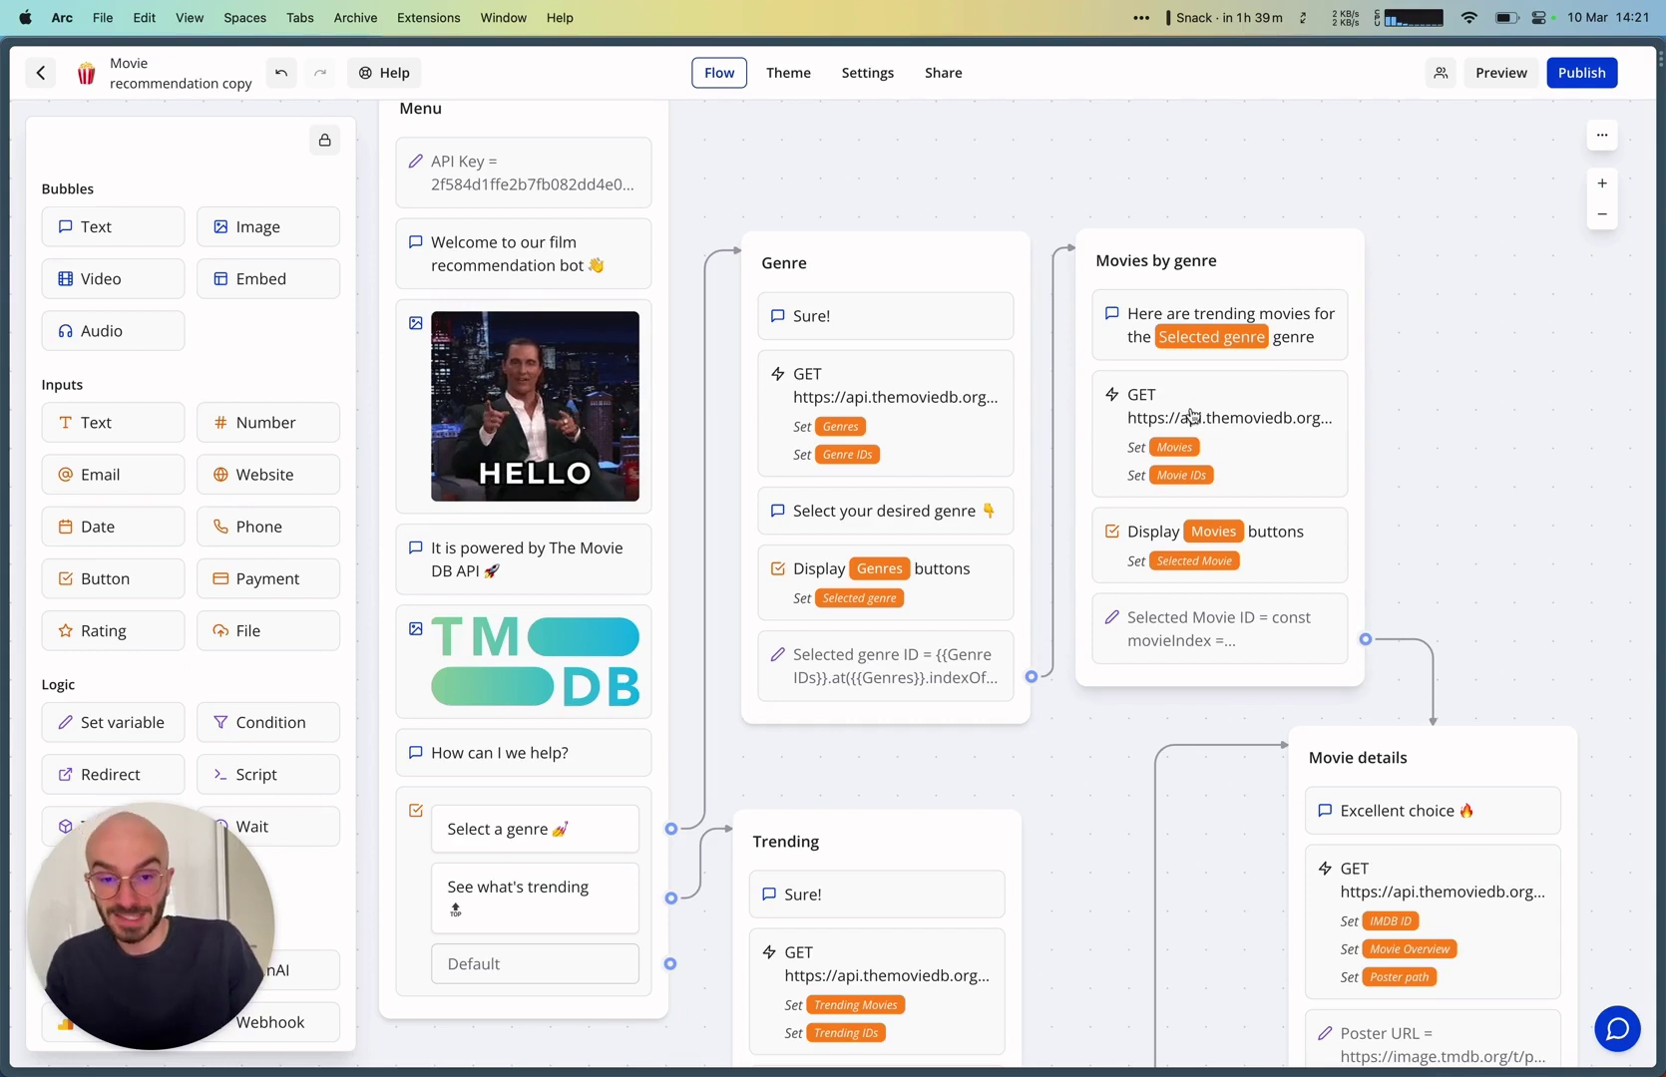
Open the Movies by genre request in full view and review its query parameters
{"action": "left_click", "coordinate": [1285, 461]}
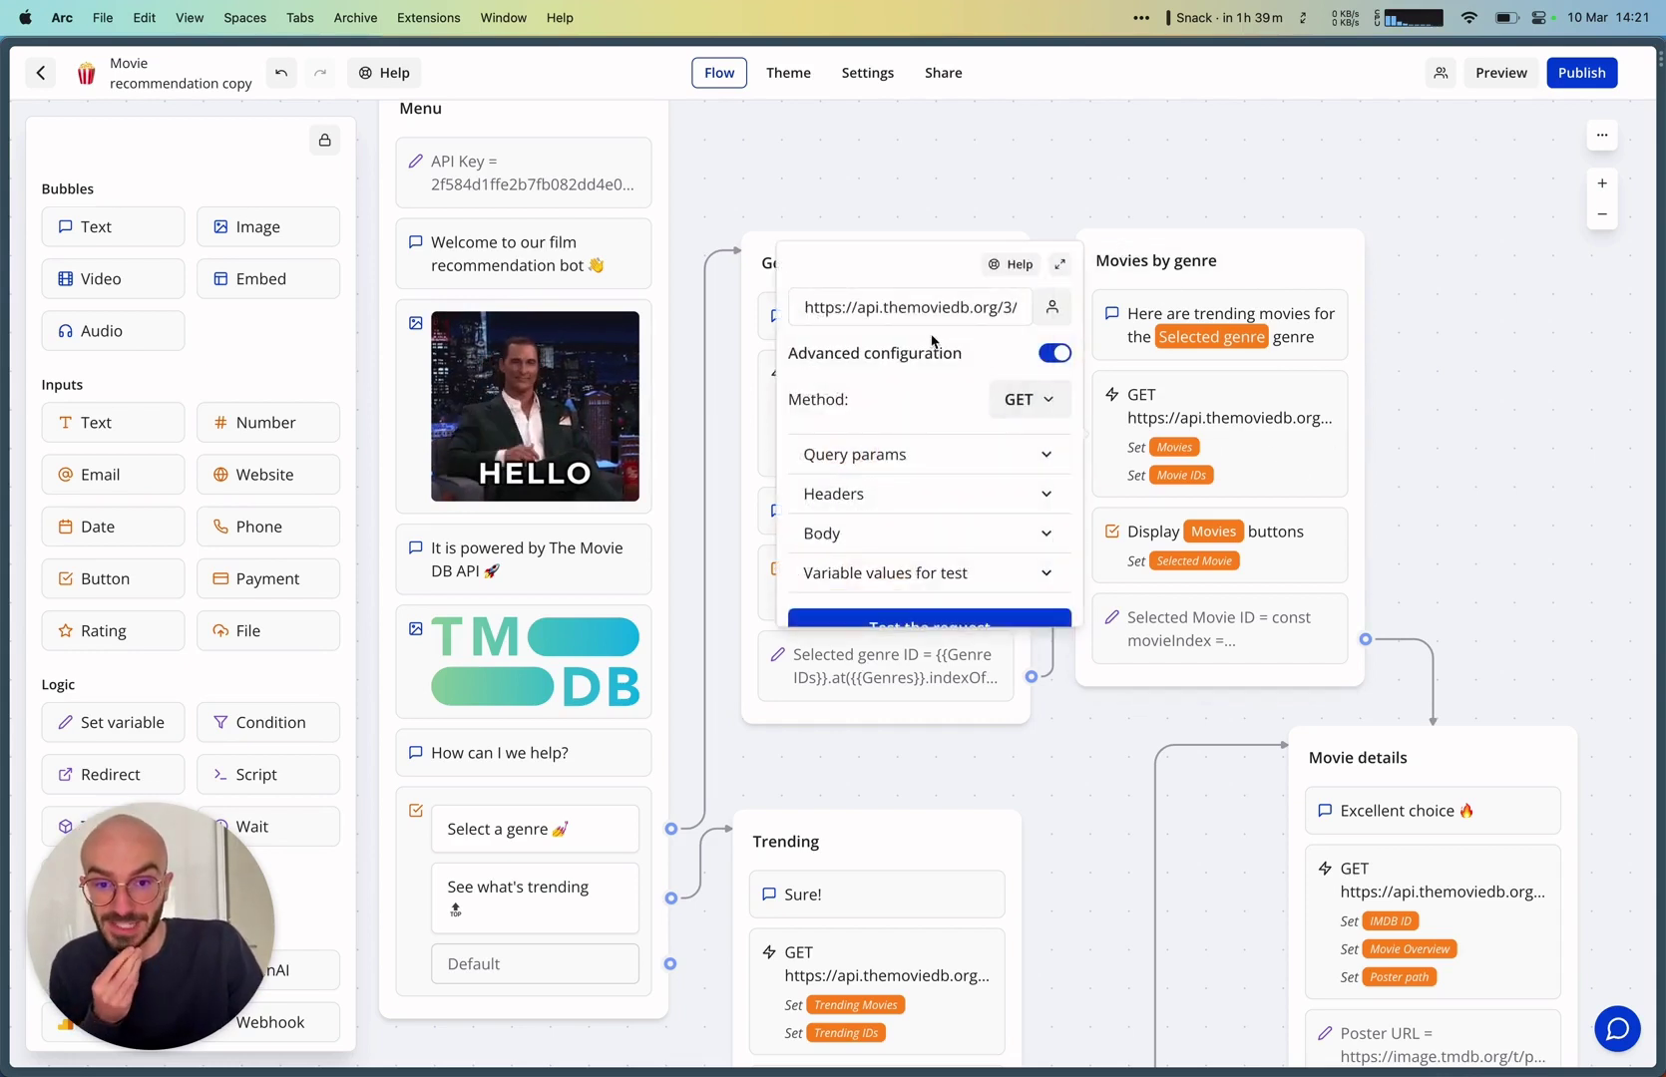
{"action": "left_click", "coordinate": [919, 308]}
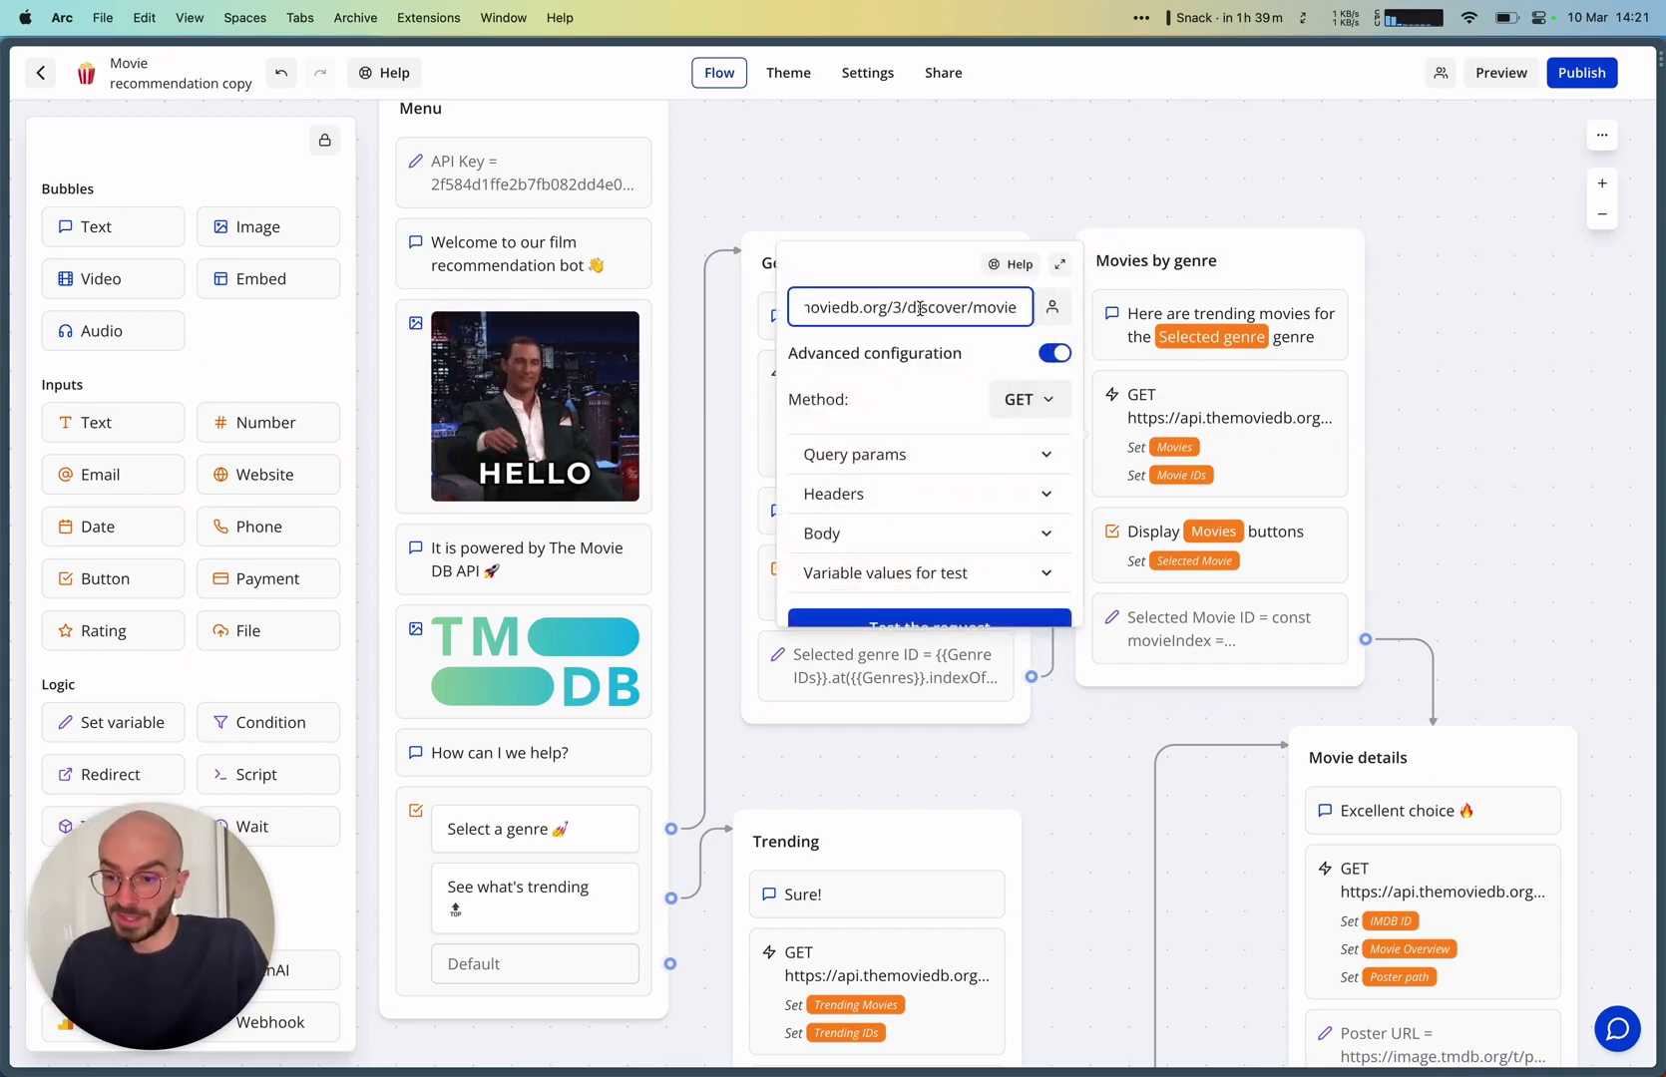
{"action": "left_click", "coordinate": [1064, 265]}
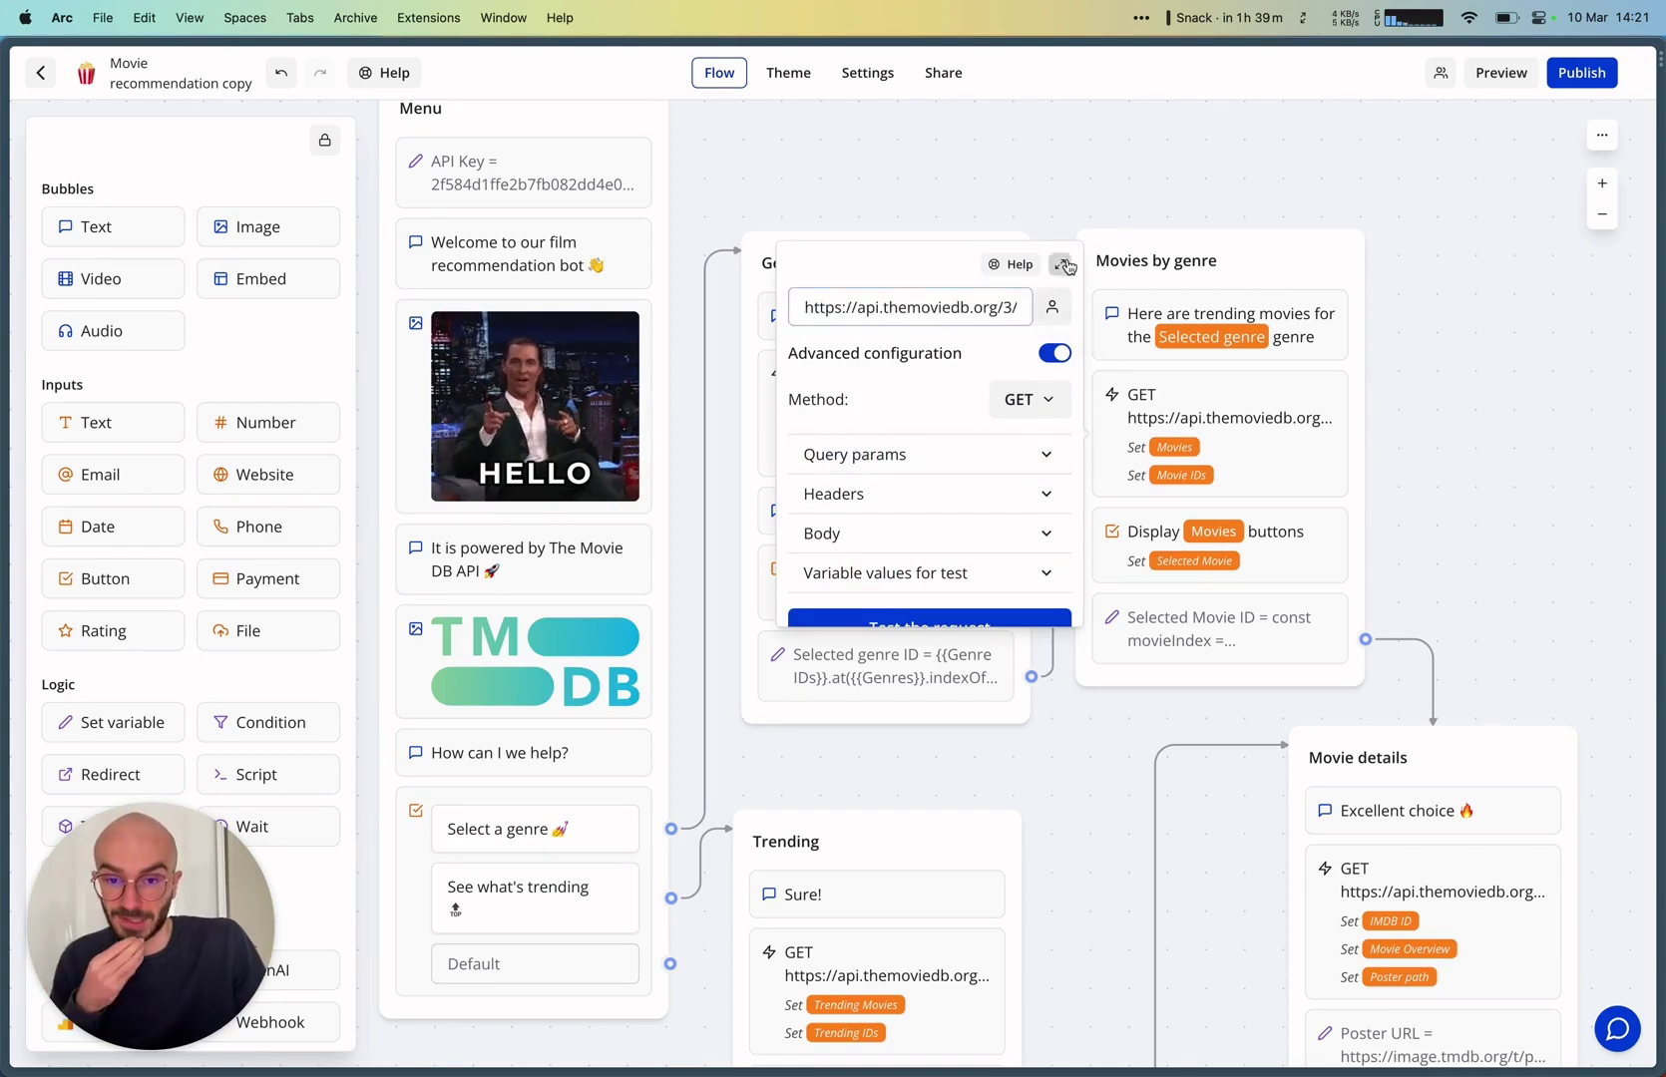
{"action": "left_click", "coordinate": [1064, 265]}
{"action": "left_click", "coordinate": [577, 320]}
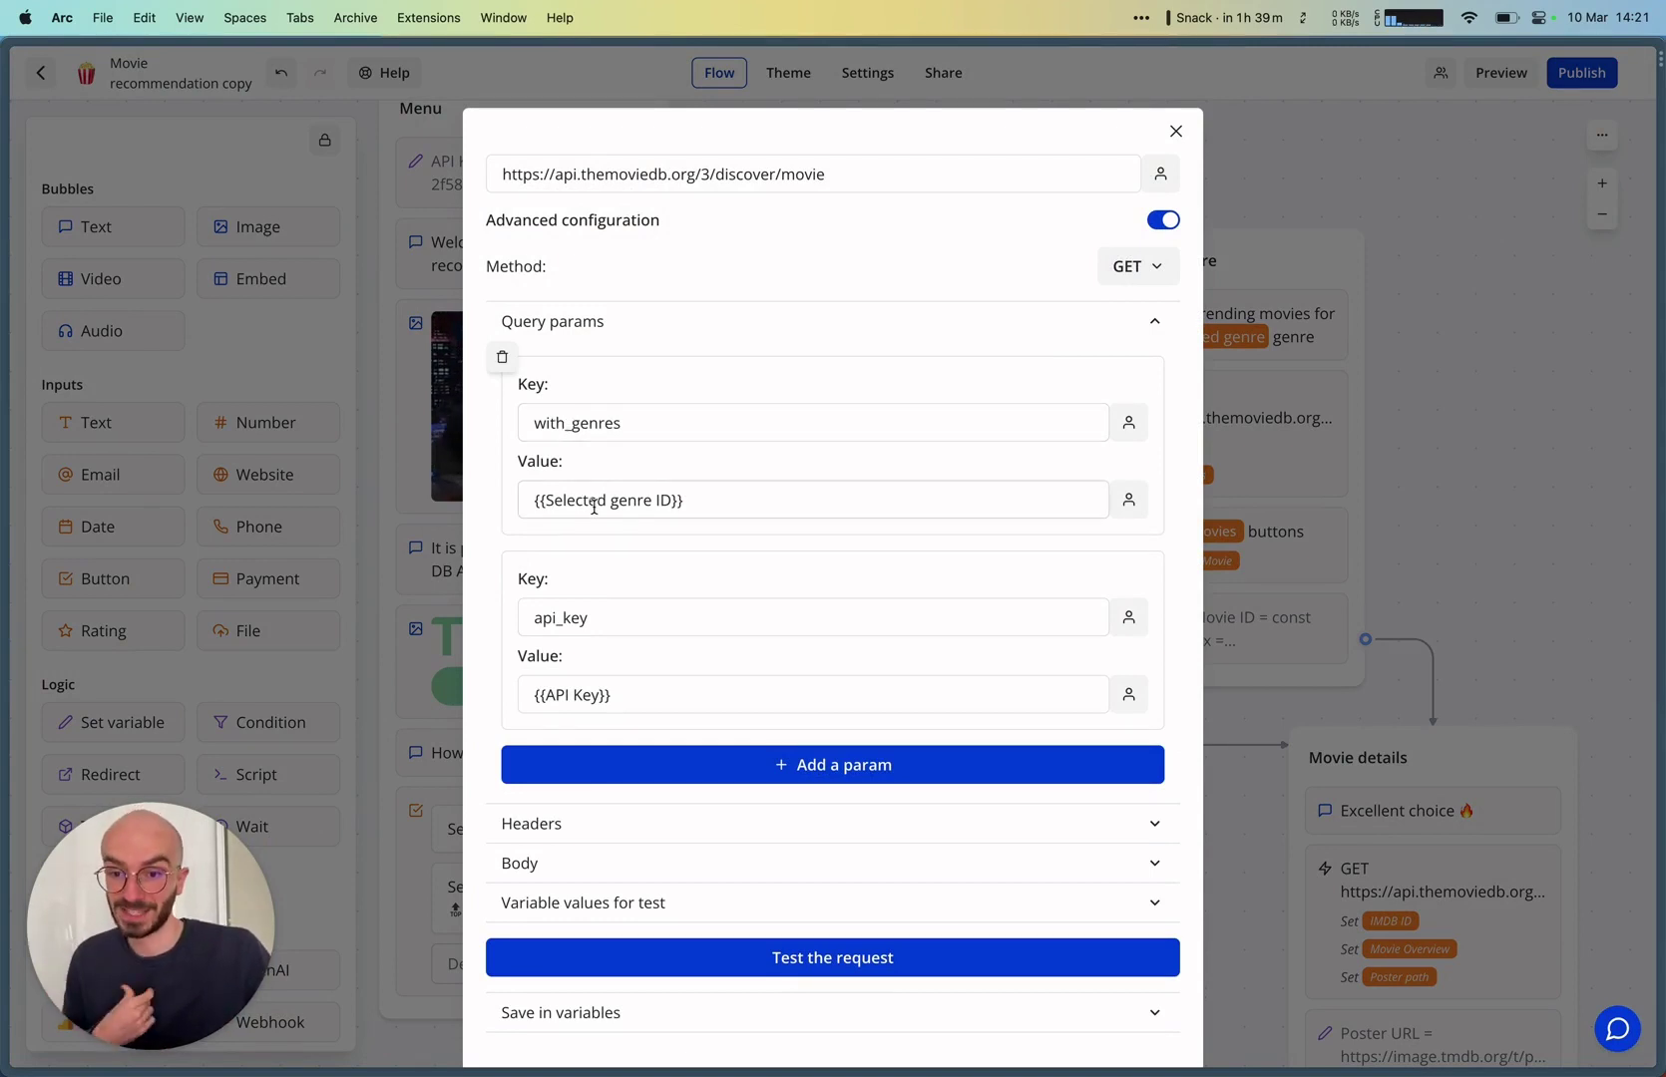
{"action": "scroll", "coordinate": [595, 505], "scroll_direction": "down", "scroll_amount": 2}
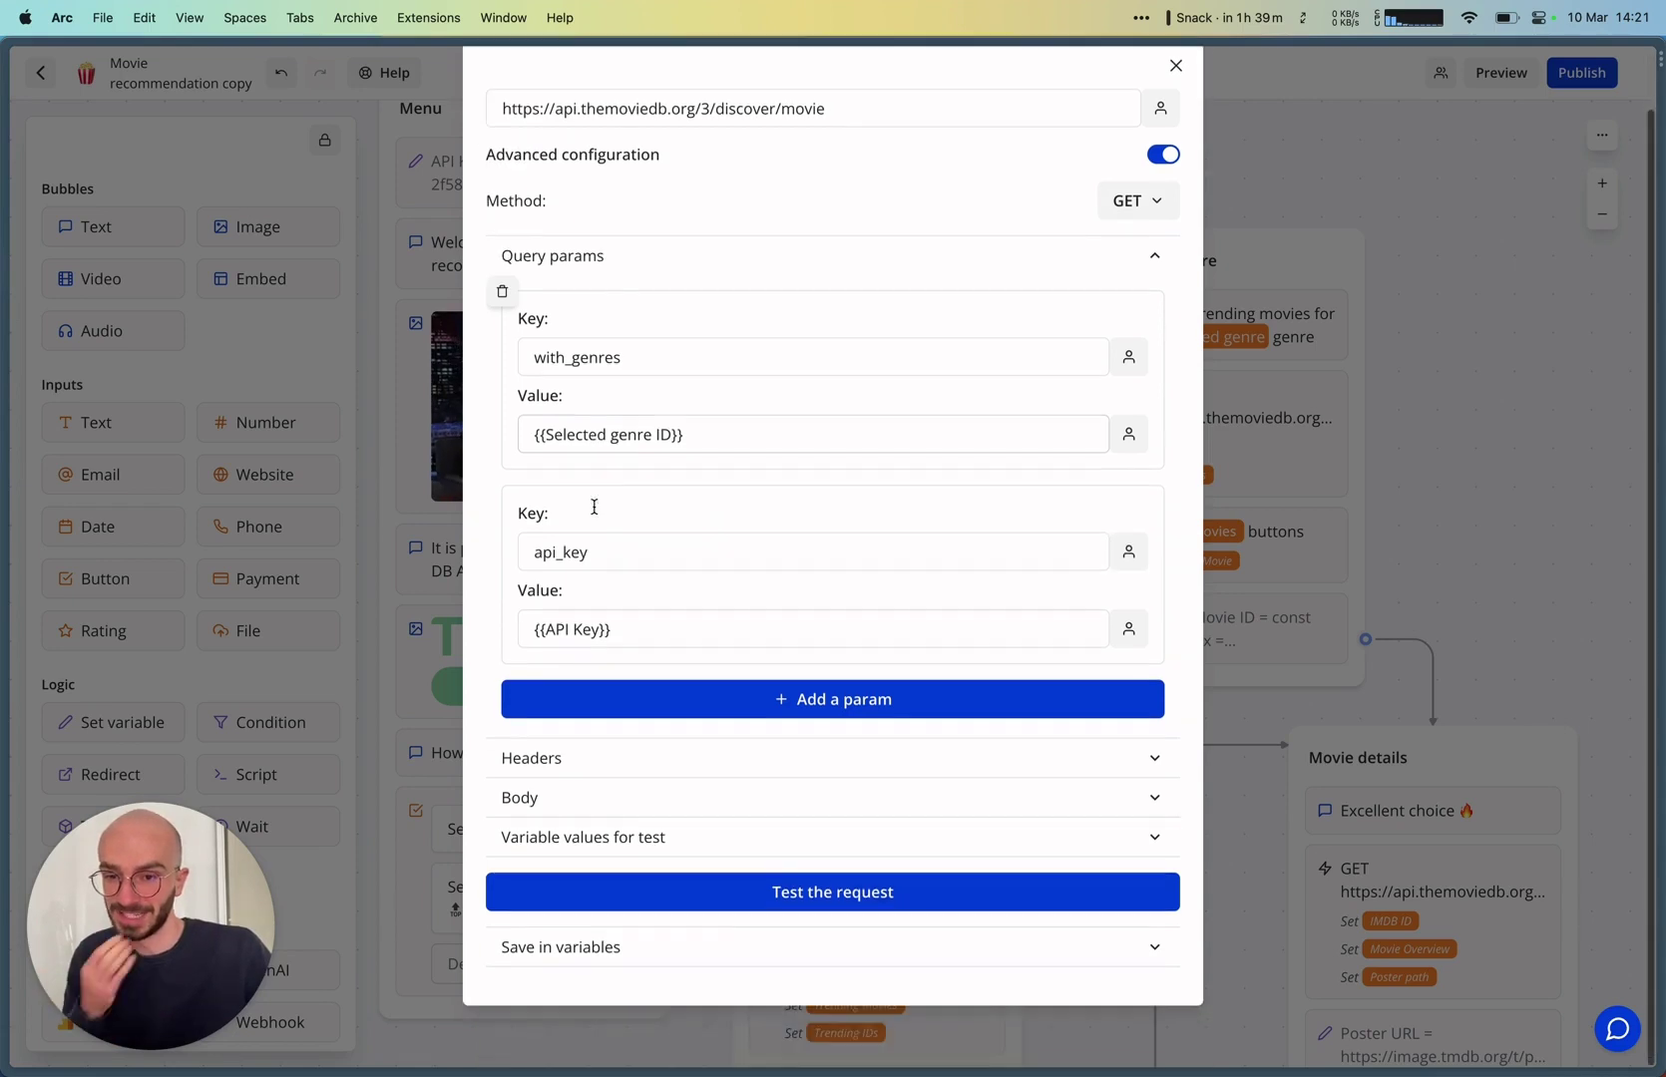
Test the request and confirm titles save into Movies and IDs into Movie IDs
{"action": "left_click", "coordinate": [740, 898]}
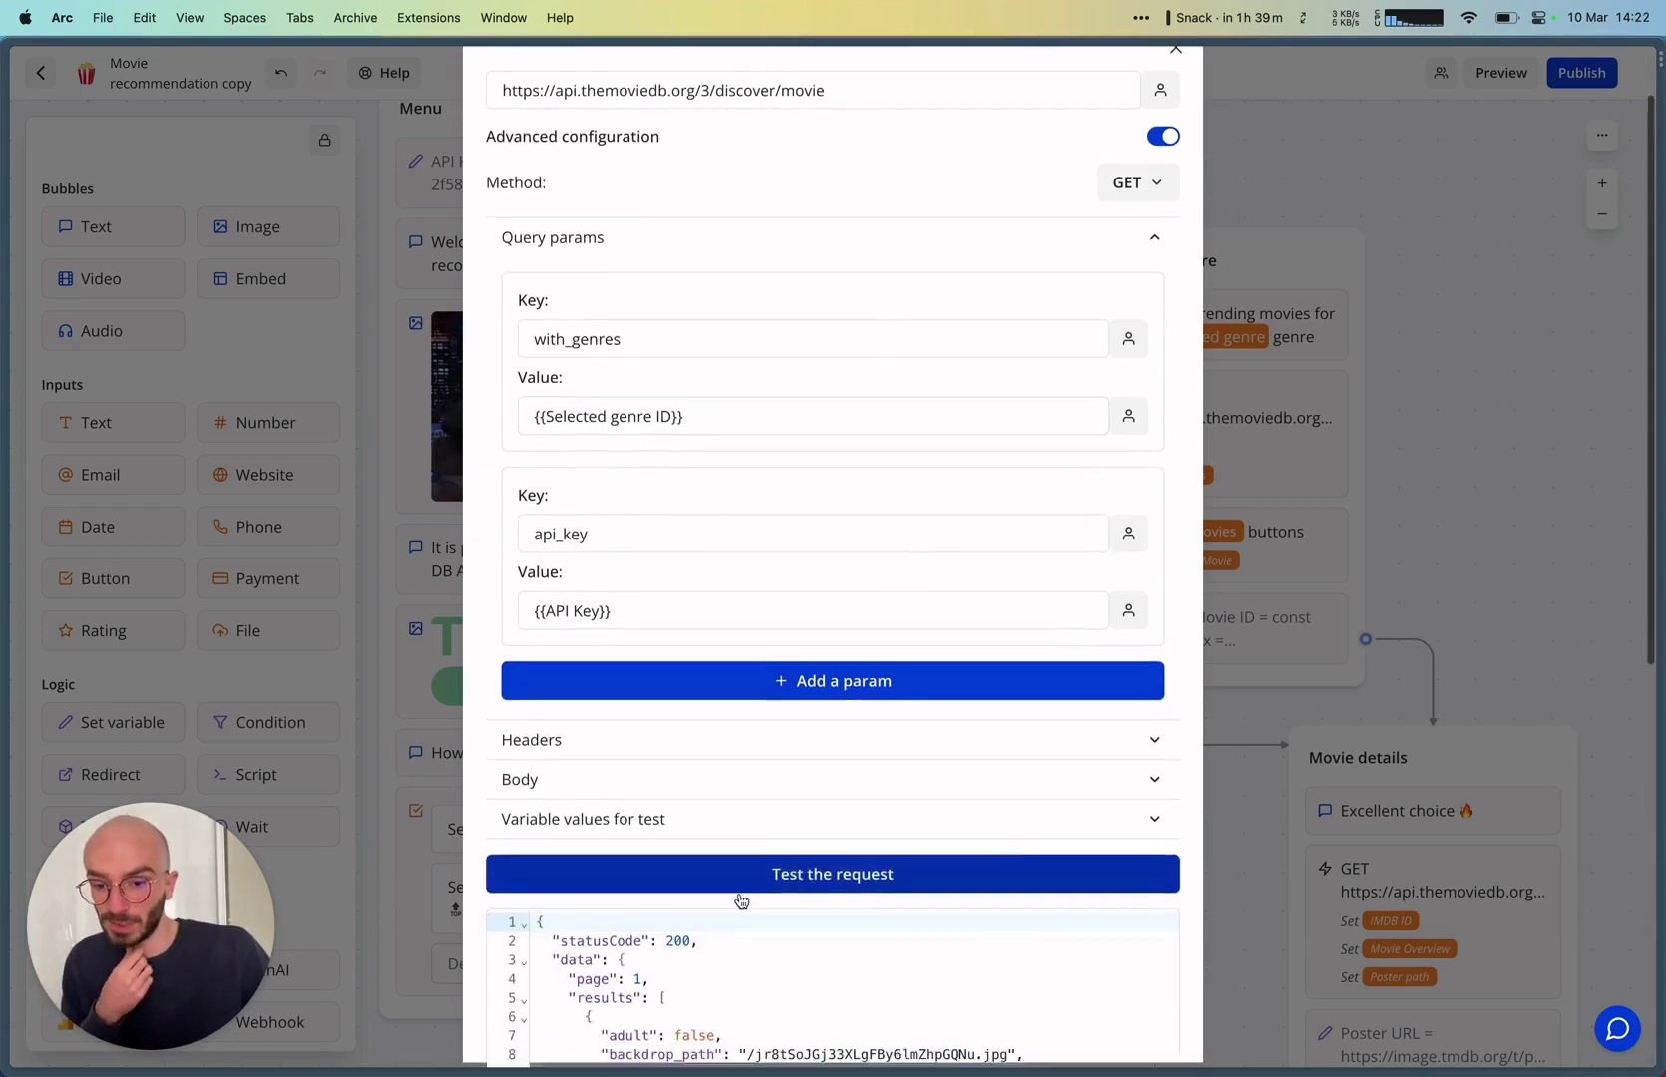
{"action": "scroll", "coordinate": [741, 901], "scroll_direction": "down", "scroll_amount": 10}
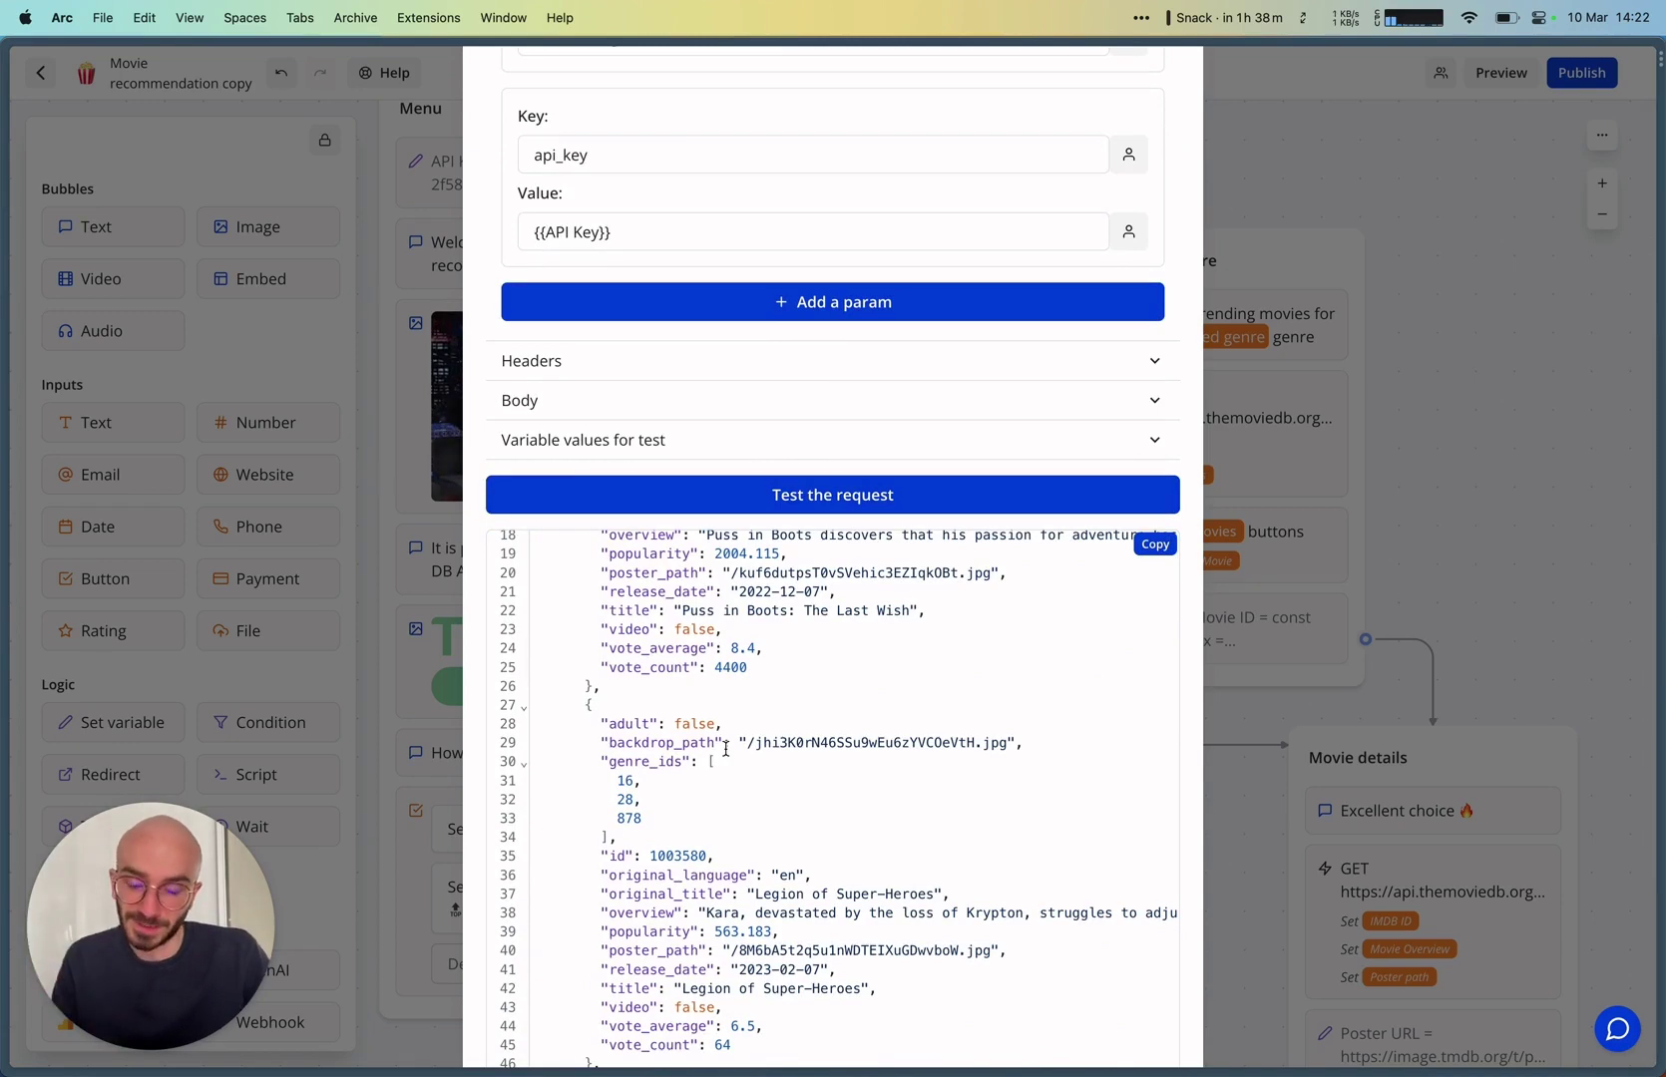
{"action": "scroll", "coordinate": [763, 459], "scroll_direction": "down", "scroll_amount": 4}
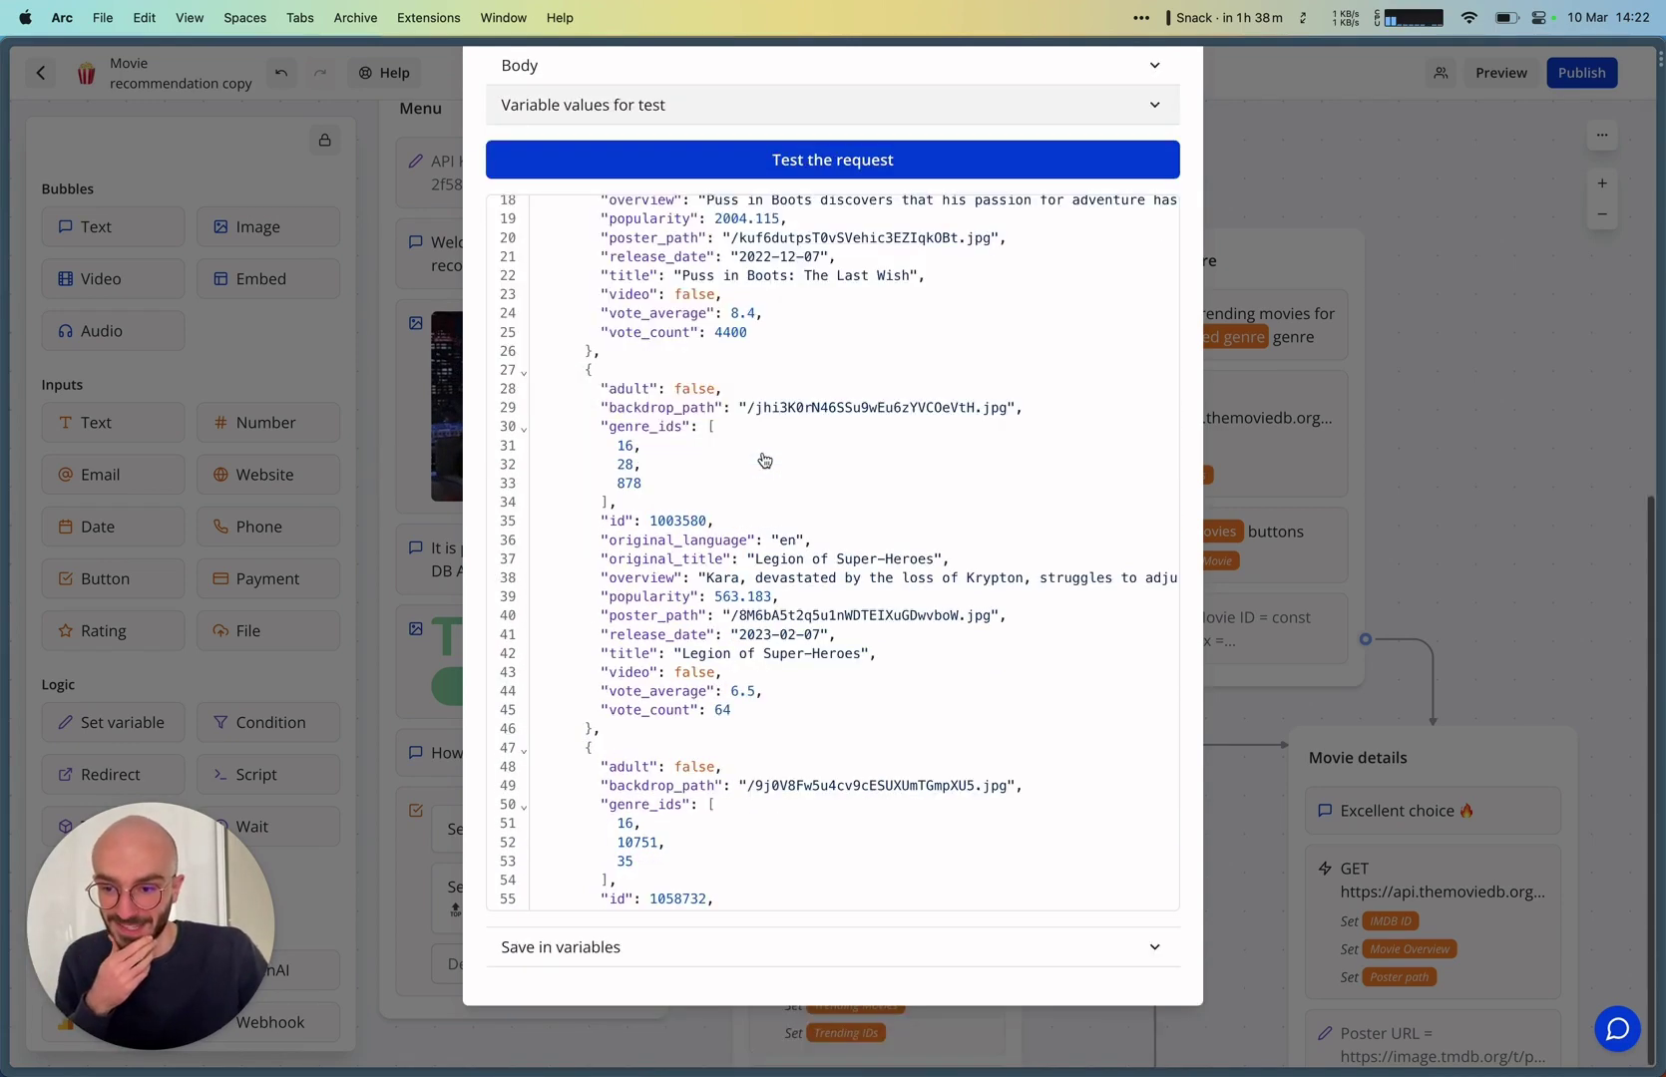
{"action": "left_click", "coordinate": [664, 959]}
{"action": "scroll", "coordinate": [640, 959], "scroll_direction": "down", "scroll_amount": 5}
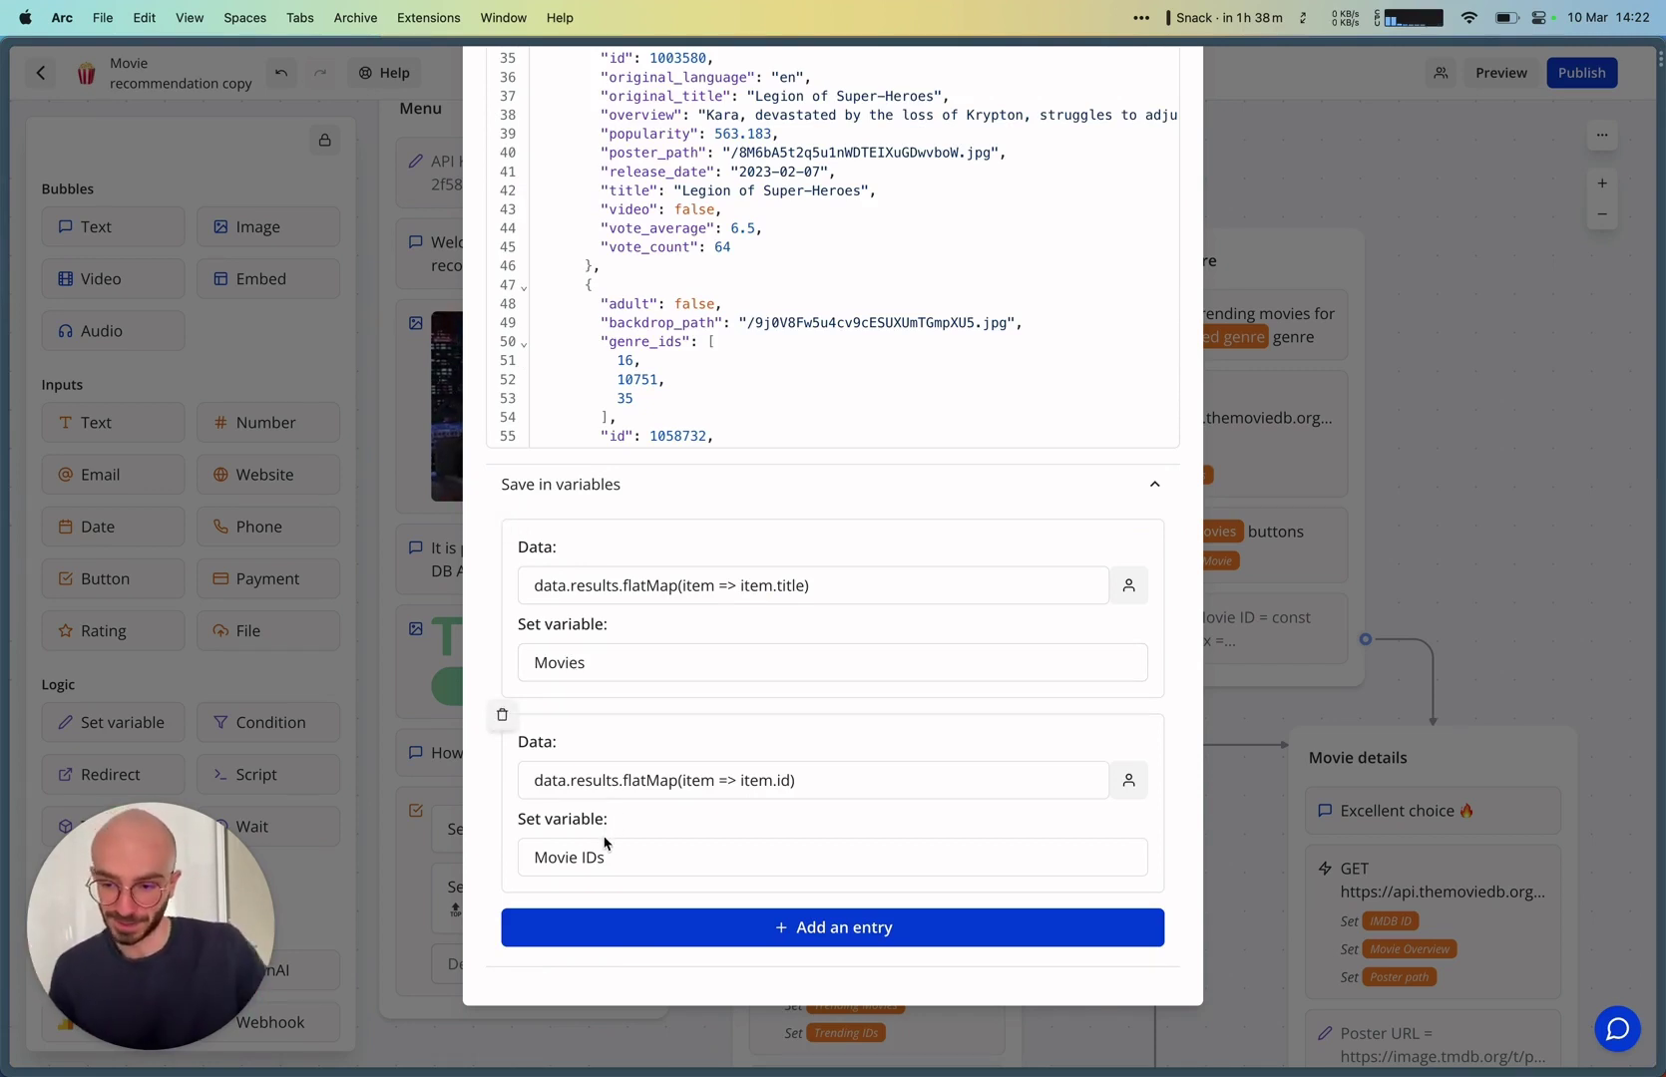
{"action": "left_click", "coordinate": [1295, 577]}
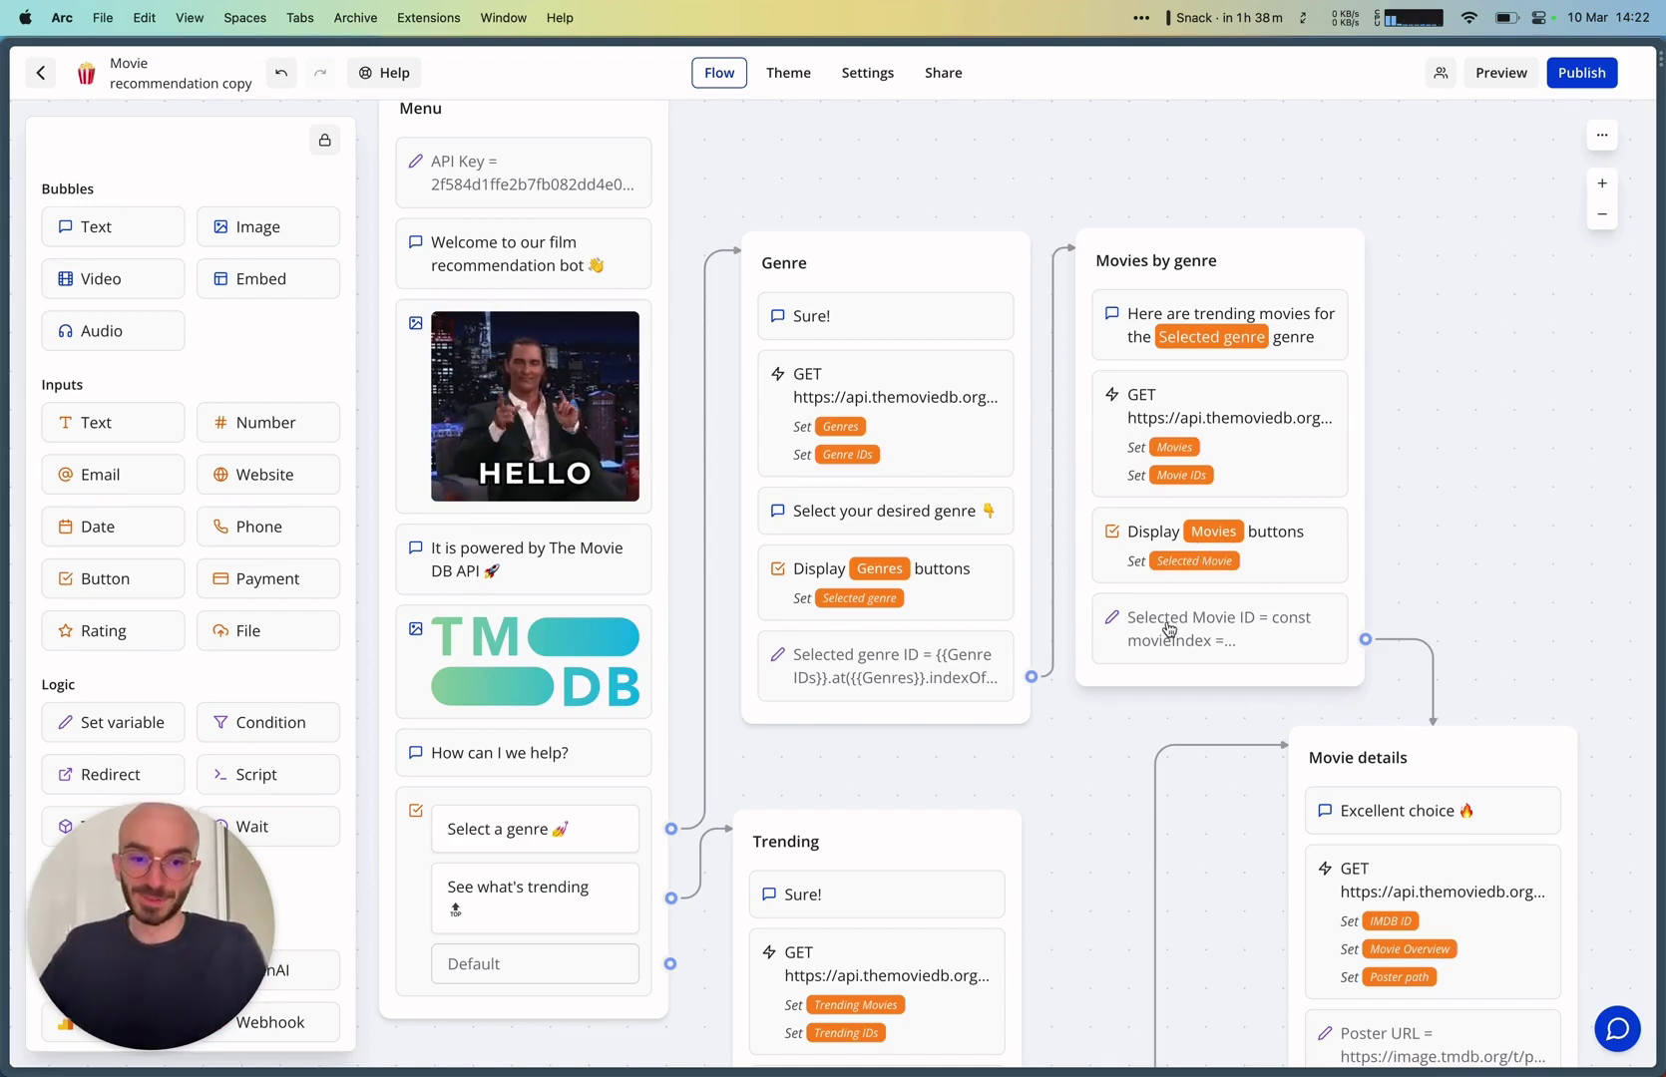
Open the Movie details request in full view and highlight {{Selected Movie ID}} in /3/movie/{{Selected Movie ID}}
{"action": "scroll", "coordinate": [1451, 620], "scroll_direction": "right", "scroll_amount": 4}
{"action": "scroll", "coordinate": [1451, 619], "scroll_direction": "down", "scroll_amount": 3}
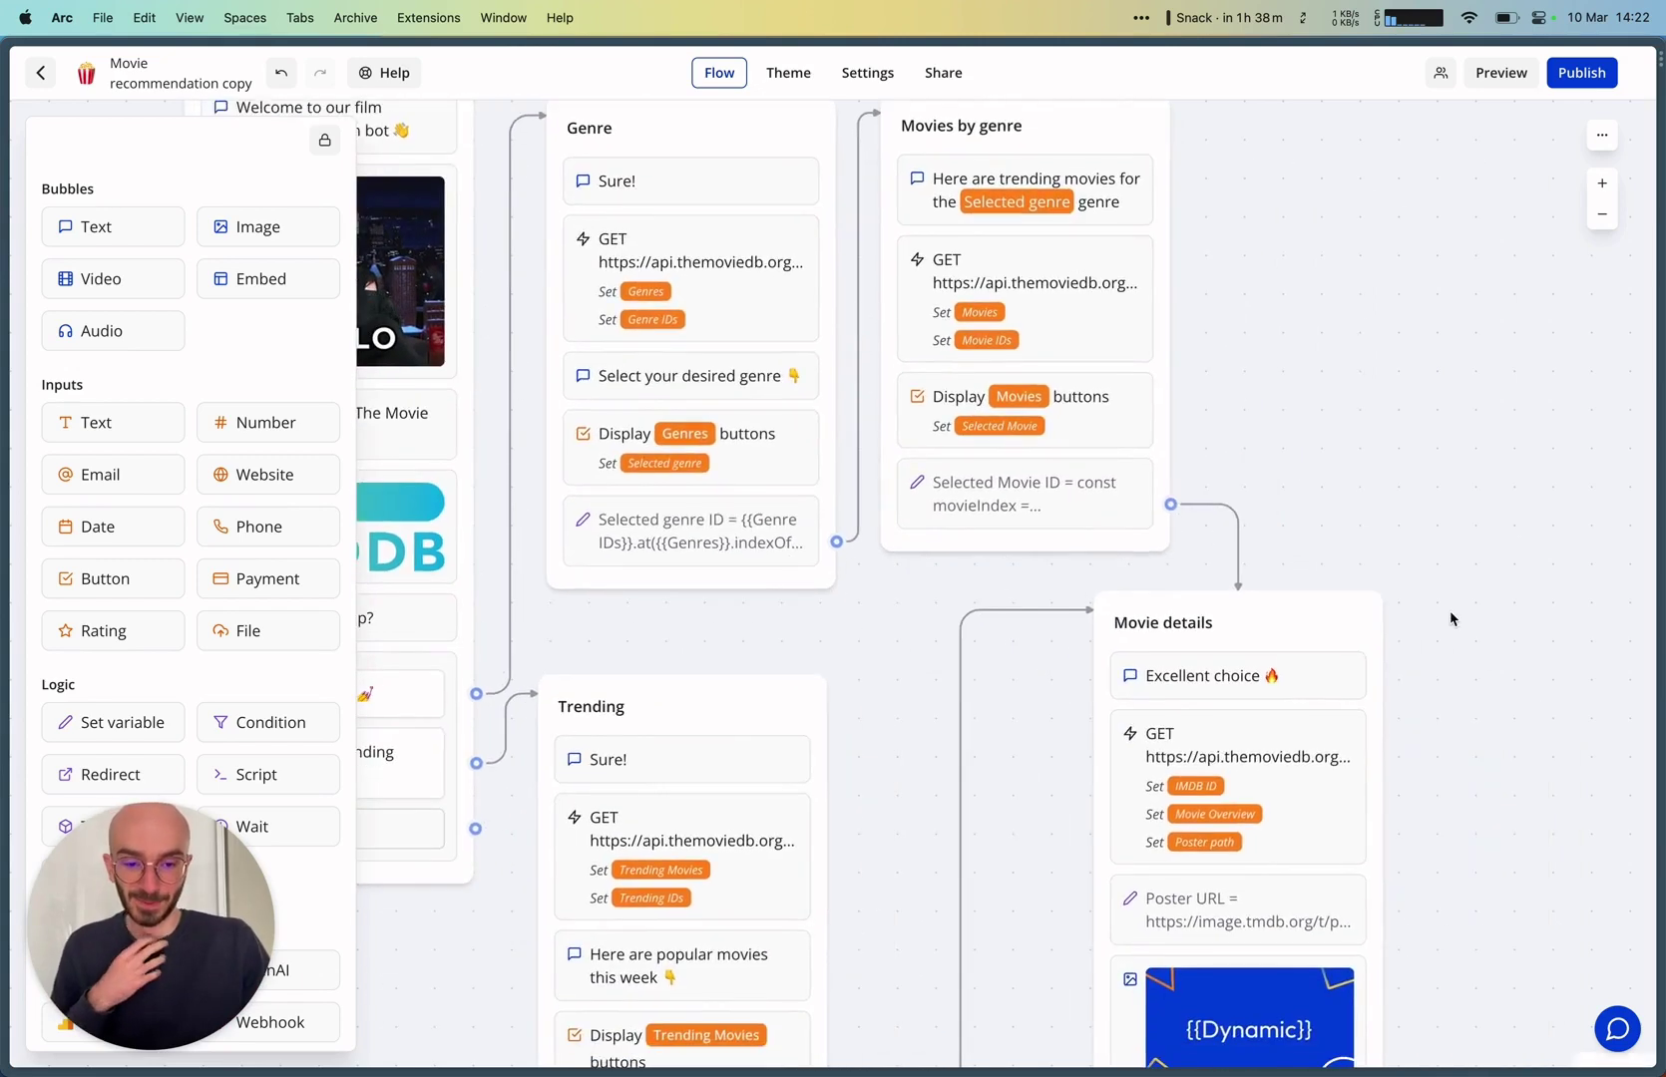
{"action": "scroll", "coordinate": [1452, 620], "scroll_direction": "down", "scroll_amount": 8}
{"action": "scroll", "coordinate": [1452, 620], "scroll_direction": "right", "scroll_amount": 5}
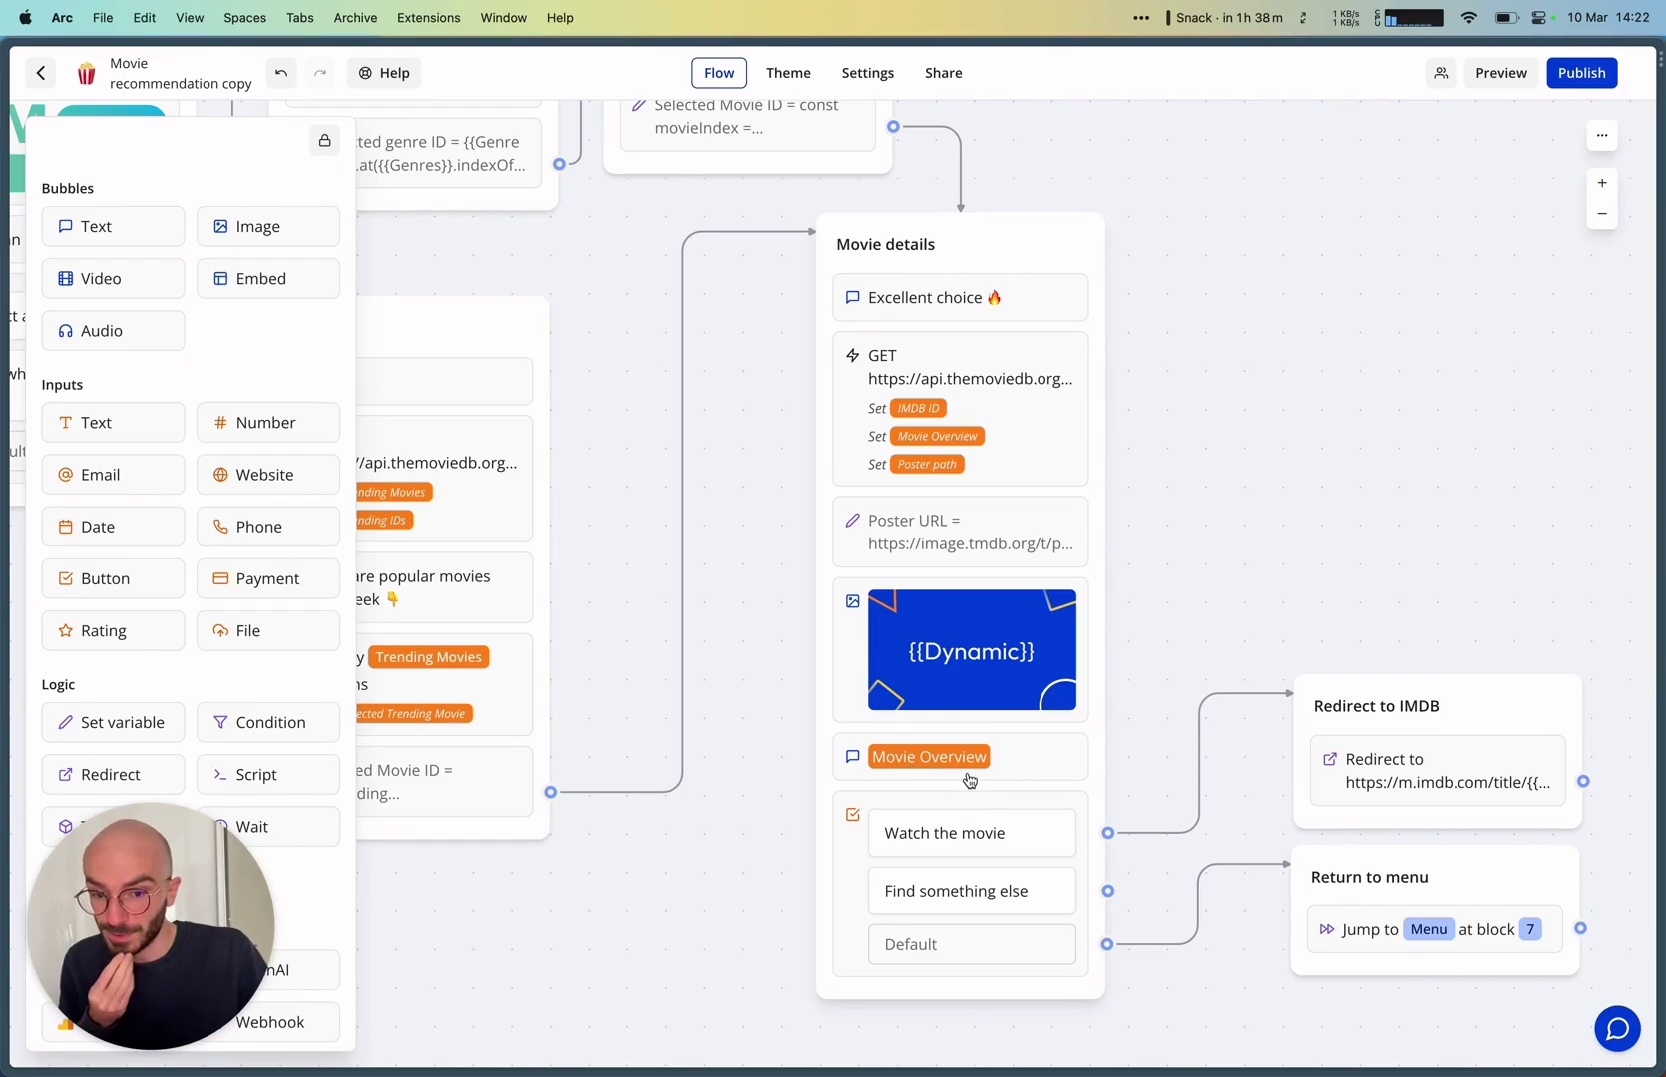
{"action": "left_click", "coordinate": [1028, 472]}
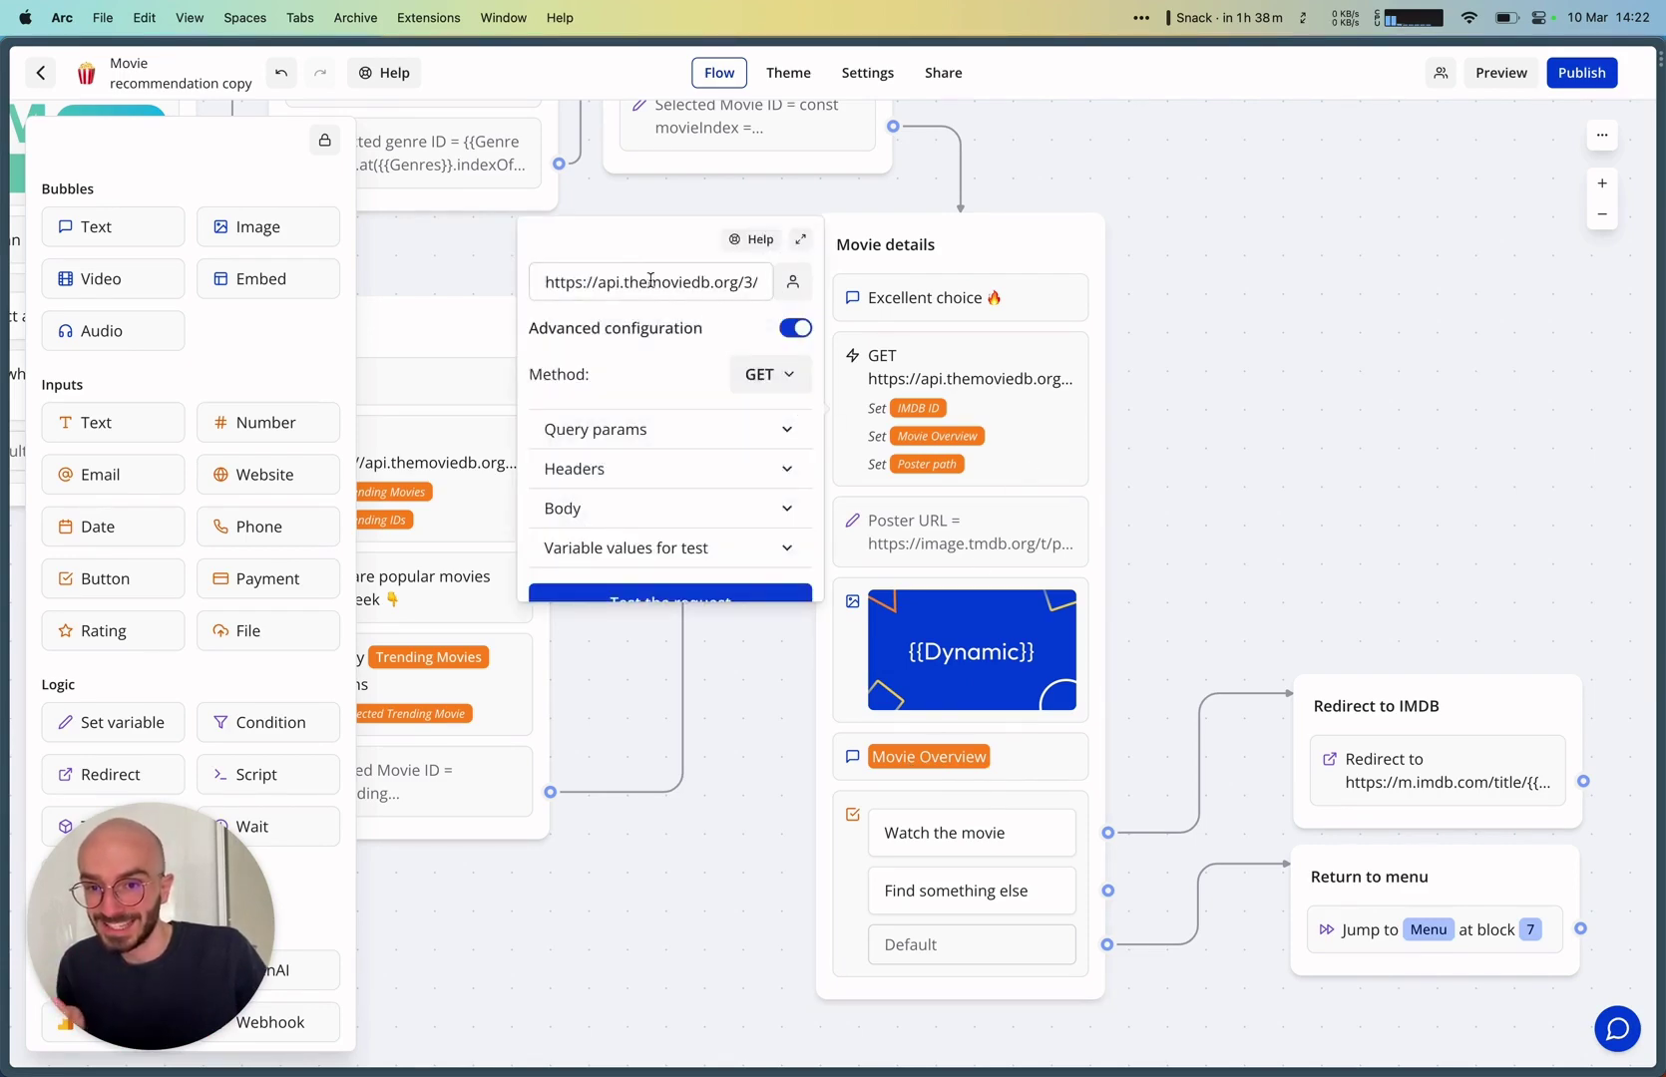
{"action": "left_click", "coordinate": [800, 240]}
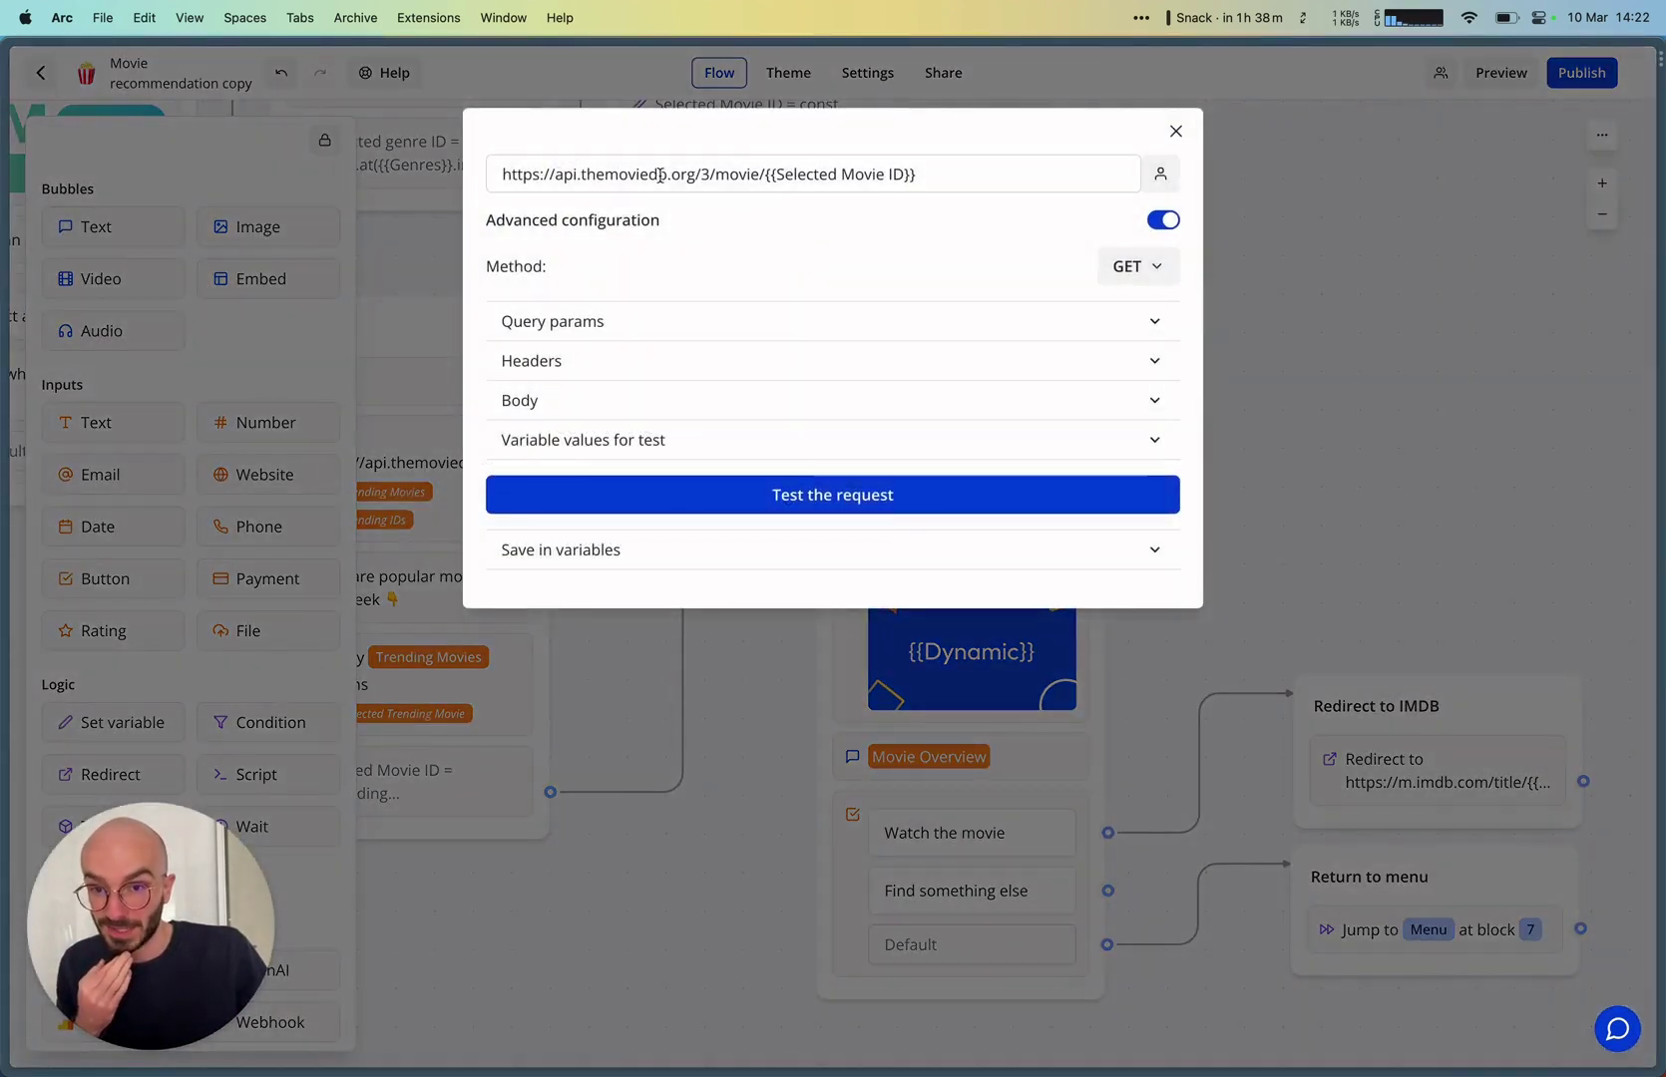
{"action": "left_click_drag", "start_coordinate": [619, 178], "coordinate": [934, 179]}
{"action": "left_click", "coordinate": [934, 178]}
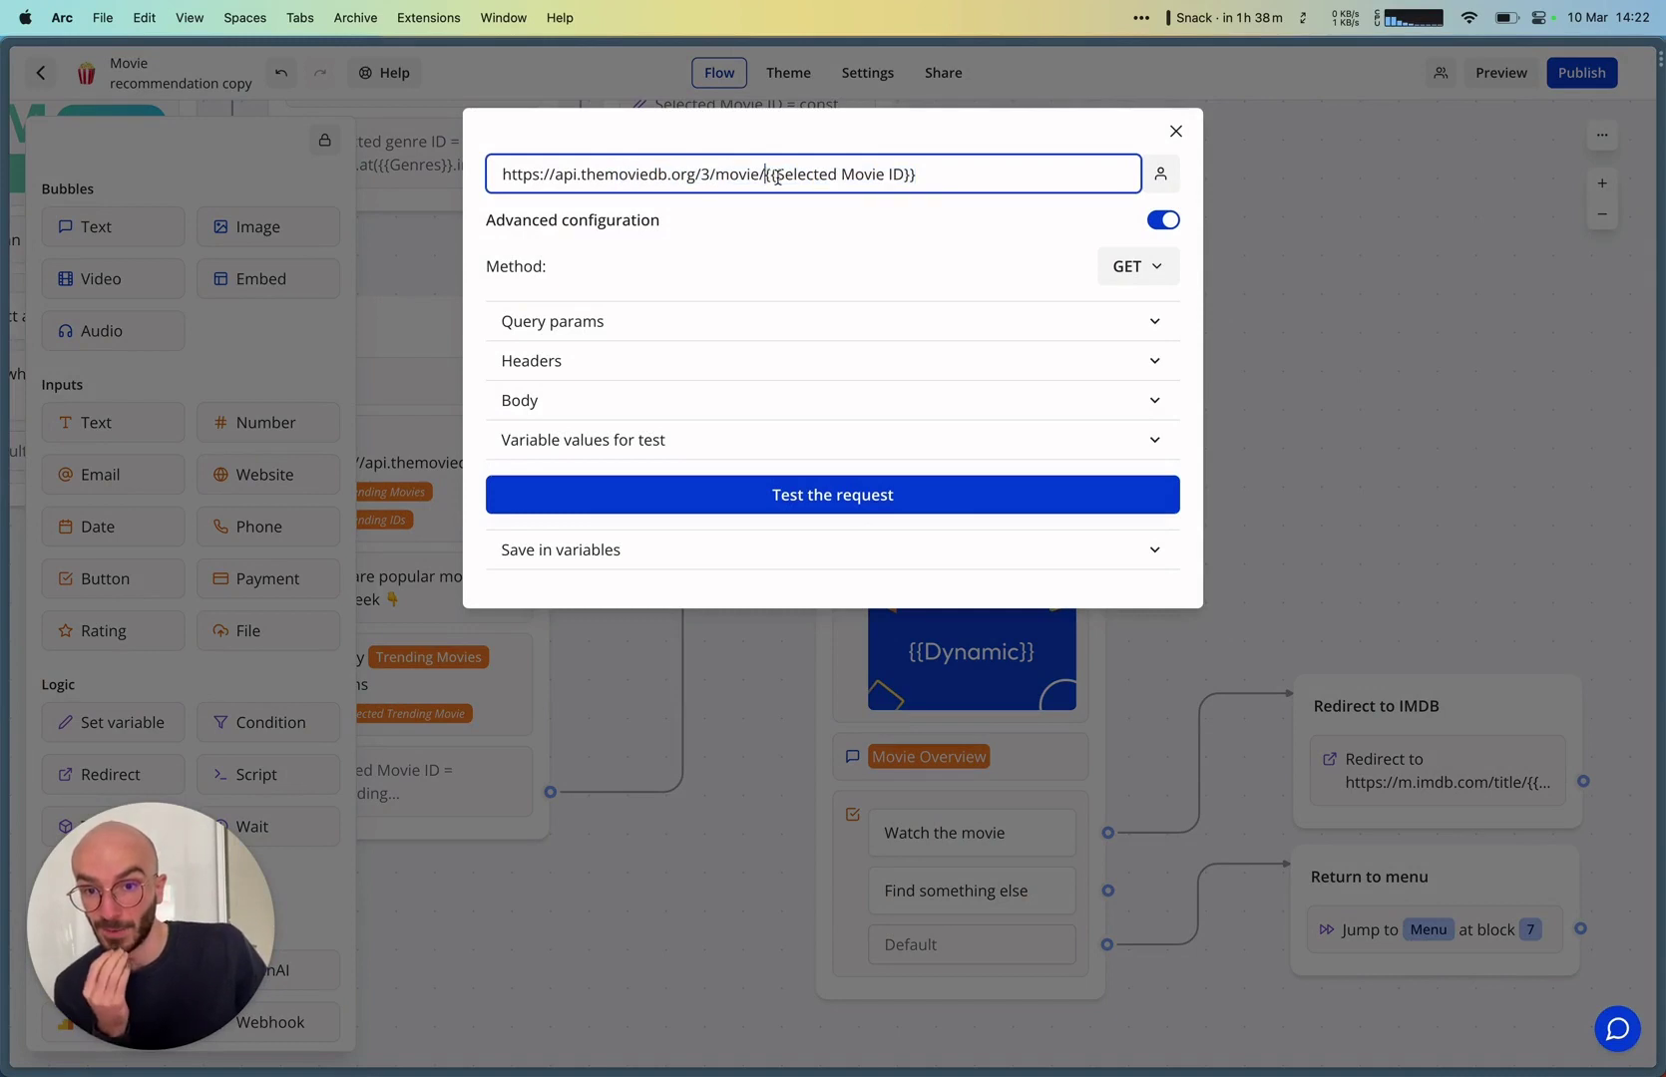
{"action": "left_click_drag", "start_coordinate": [777, 177], "coordinate": [994, 177]}
Test the request returning Lord of the Streets, and review imdb_id, overview and poster_path saved variables
{"action": "left_click", "coordinate": [665, 493]}
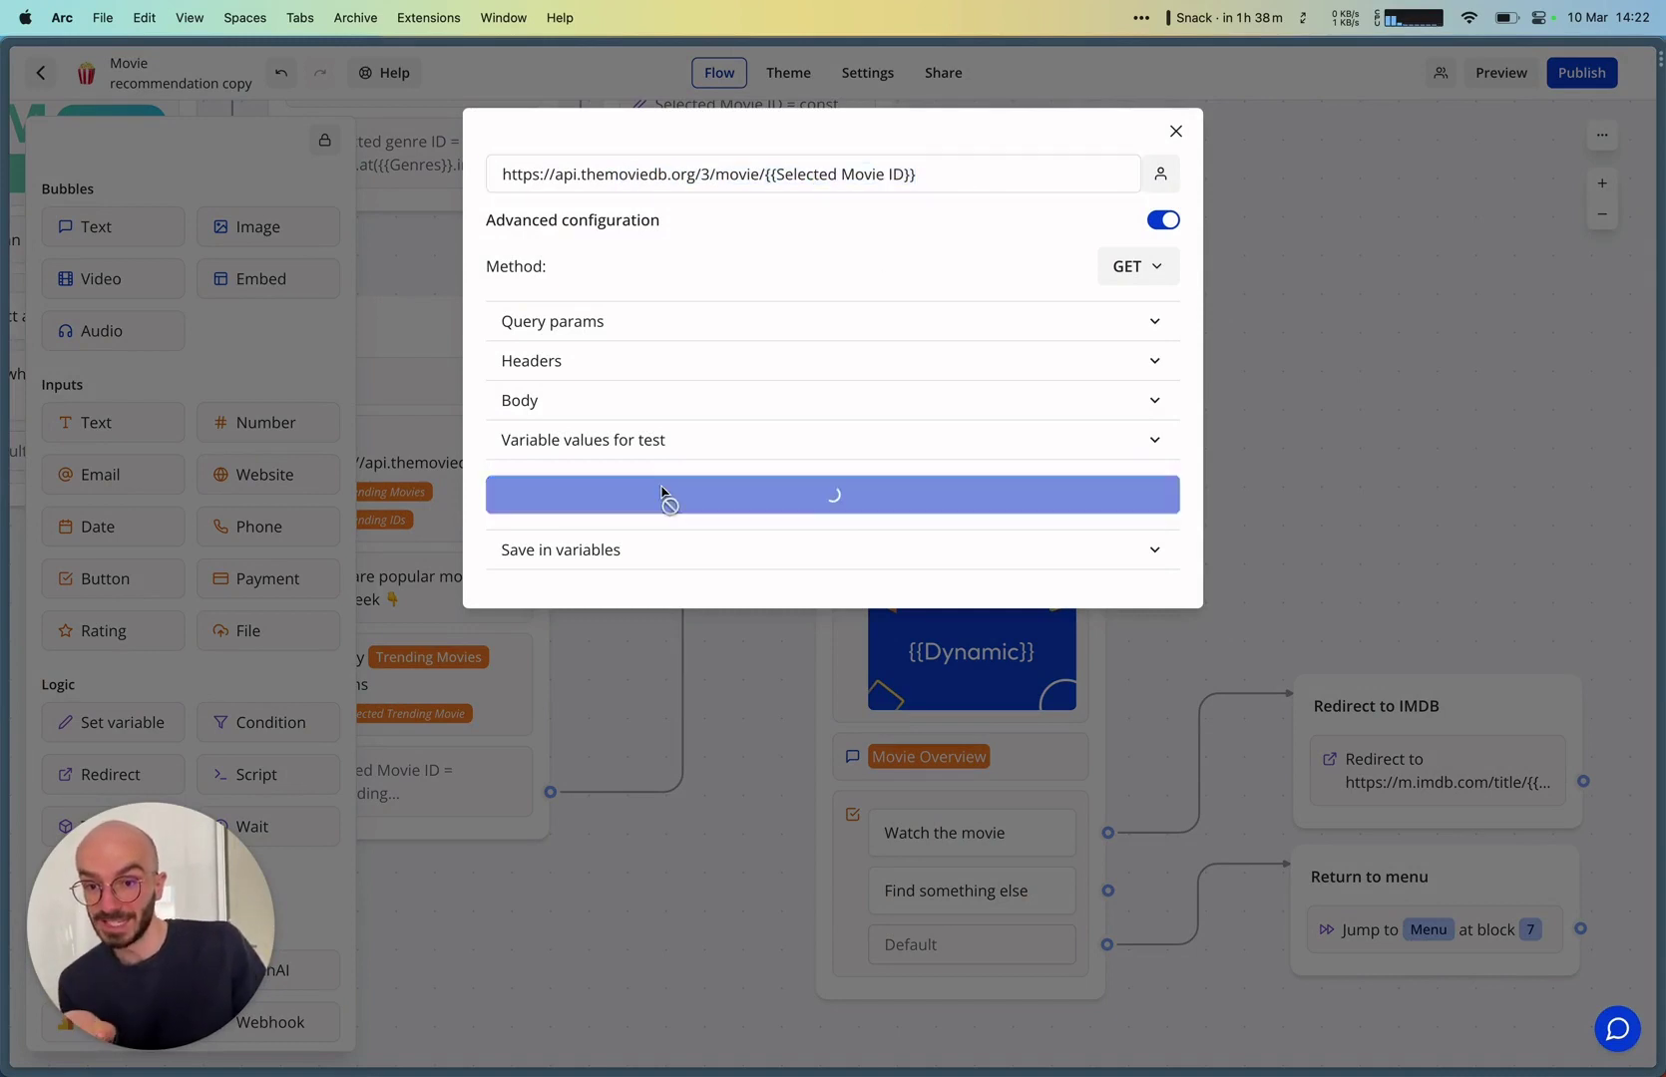
{"action": "scroll", "coordinate": [644, 736], "scroll_direction": "down", "scroll_amount": 2}
{"action": "scroll", "coordinate": [643, 737], "scroll_direction": "up", "scroll_amount": 2}
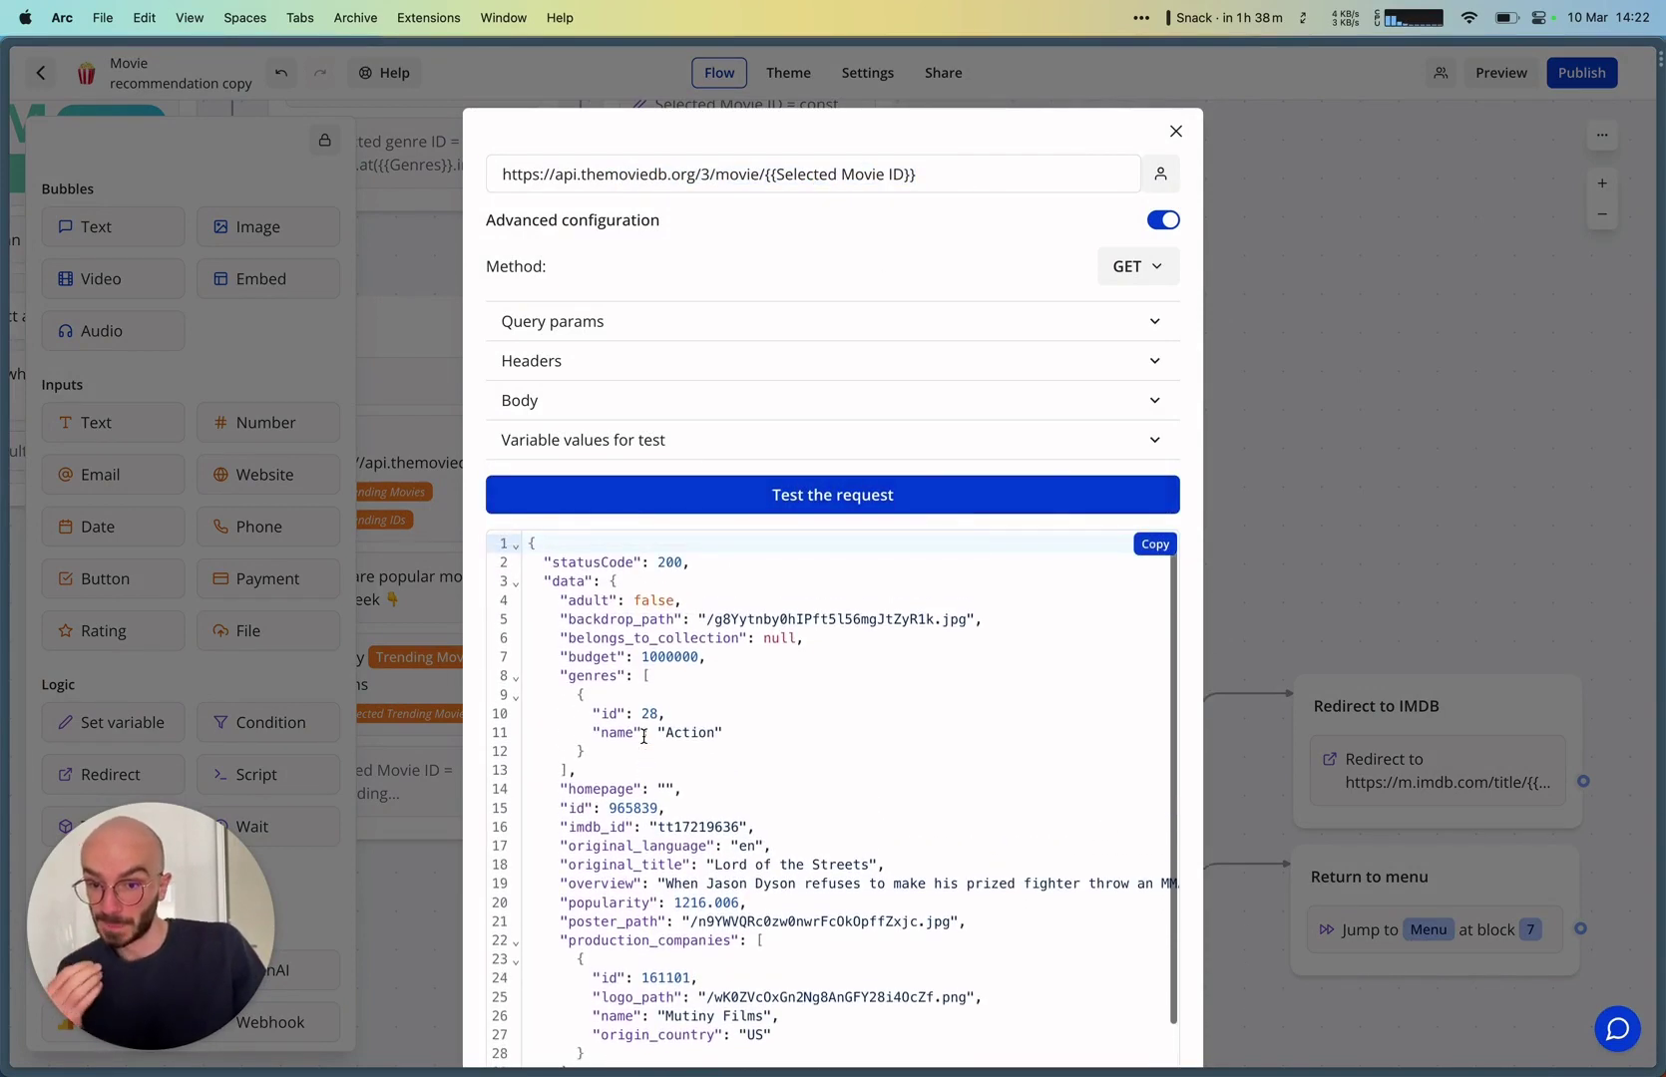
{"action": "scroll", "coordinate": [644, 737], "scroll_direction": "down", "scroll_amount": 4}
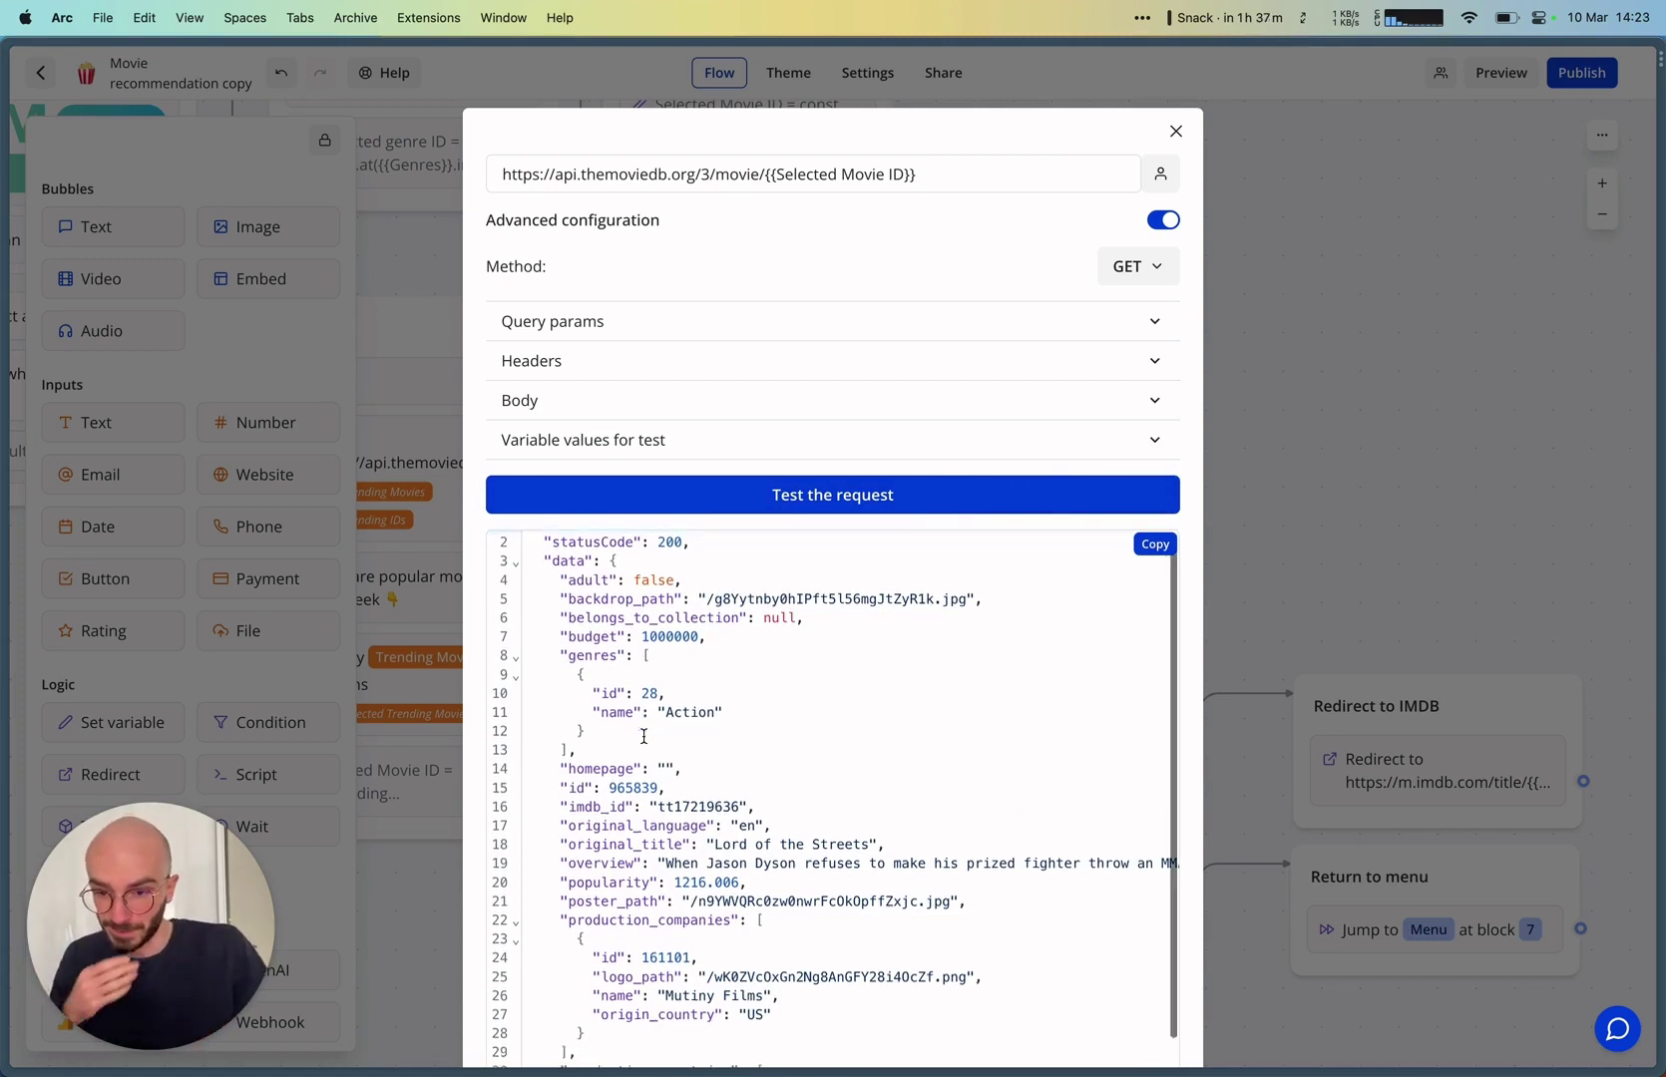
{"action": "scroll", "coordinate": [640, 456], "scroll_direction": "down", "scroll_amount": 2}
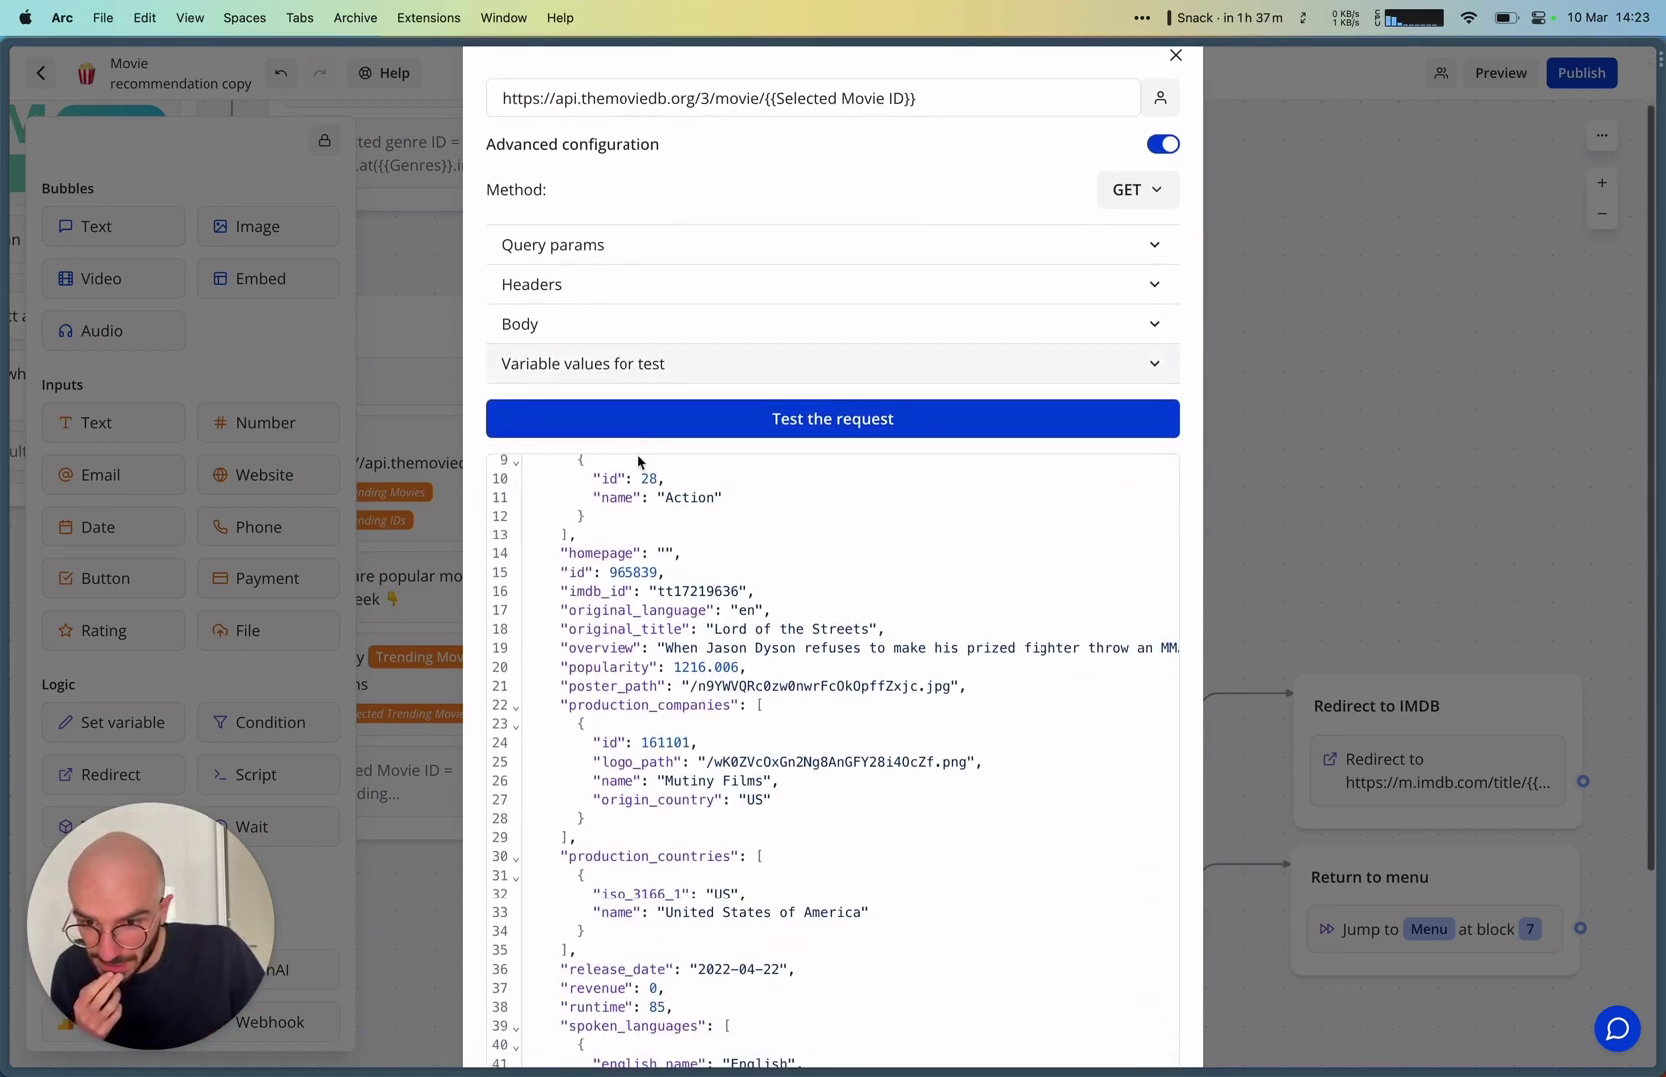
{"action": "double_click", "coordinate": [591, 592]}
{"action": "scroll", "coordinate": [632, 639], "scroll_direction": "down", "scroll_amount": 4}
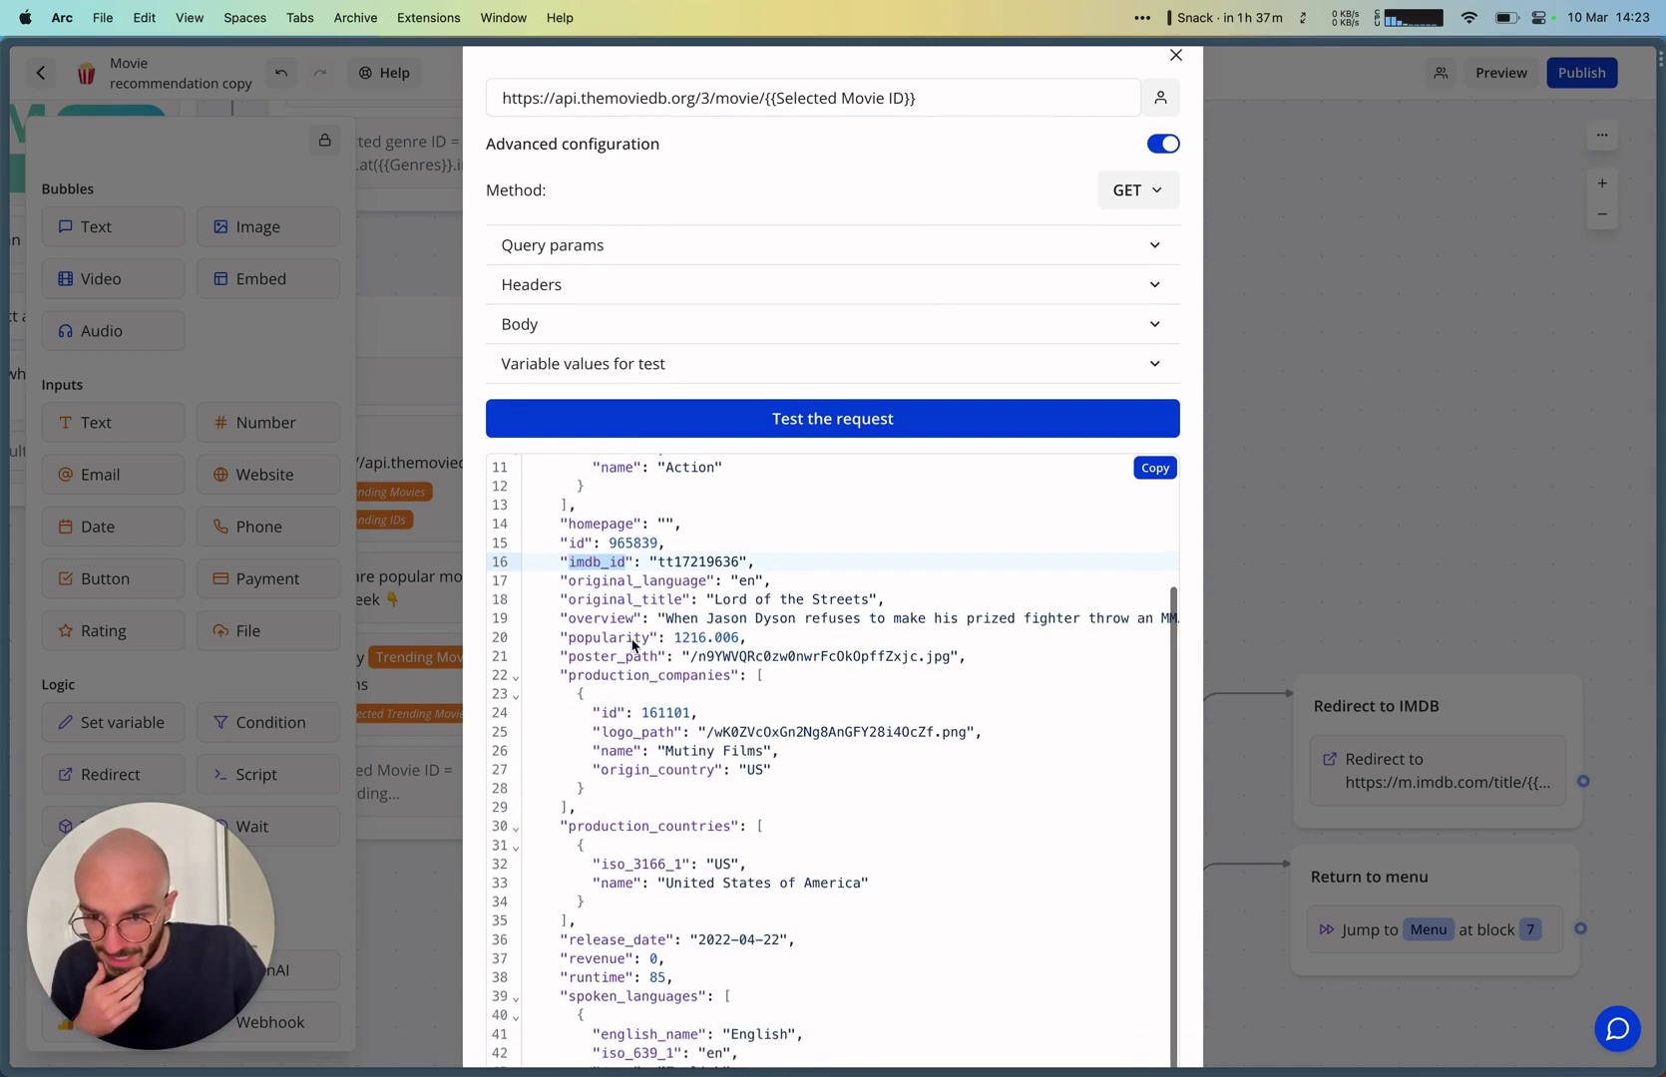
{"action": "scroll", "coordinate": [632, 639], "scroll_direction": "down", "scroll_amount": 3}
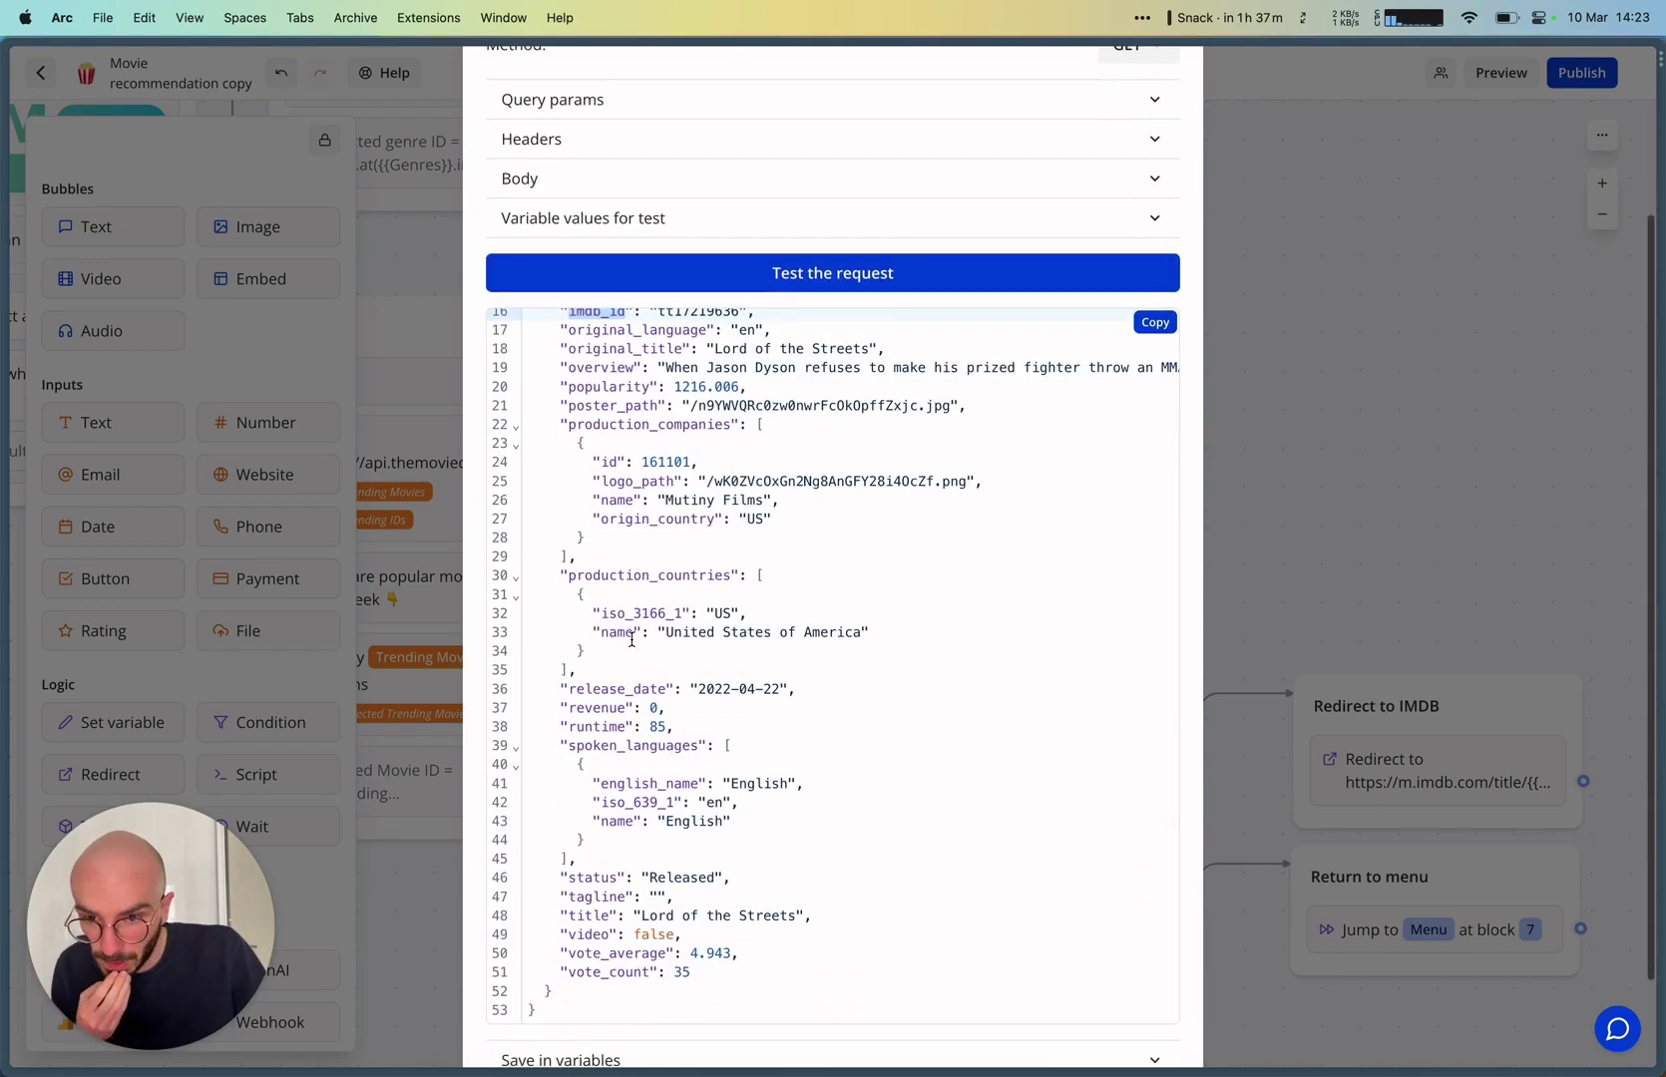
{"action": "left_click_drag", "start_coordinate": [568, 406], "coordinate": [612, 409]}
{"action": "scroll", "coordinate": [612, 409], "scroll_direction": "down", "scroll_amount": 3}
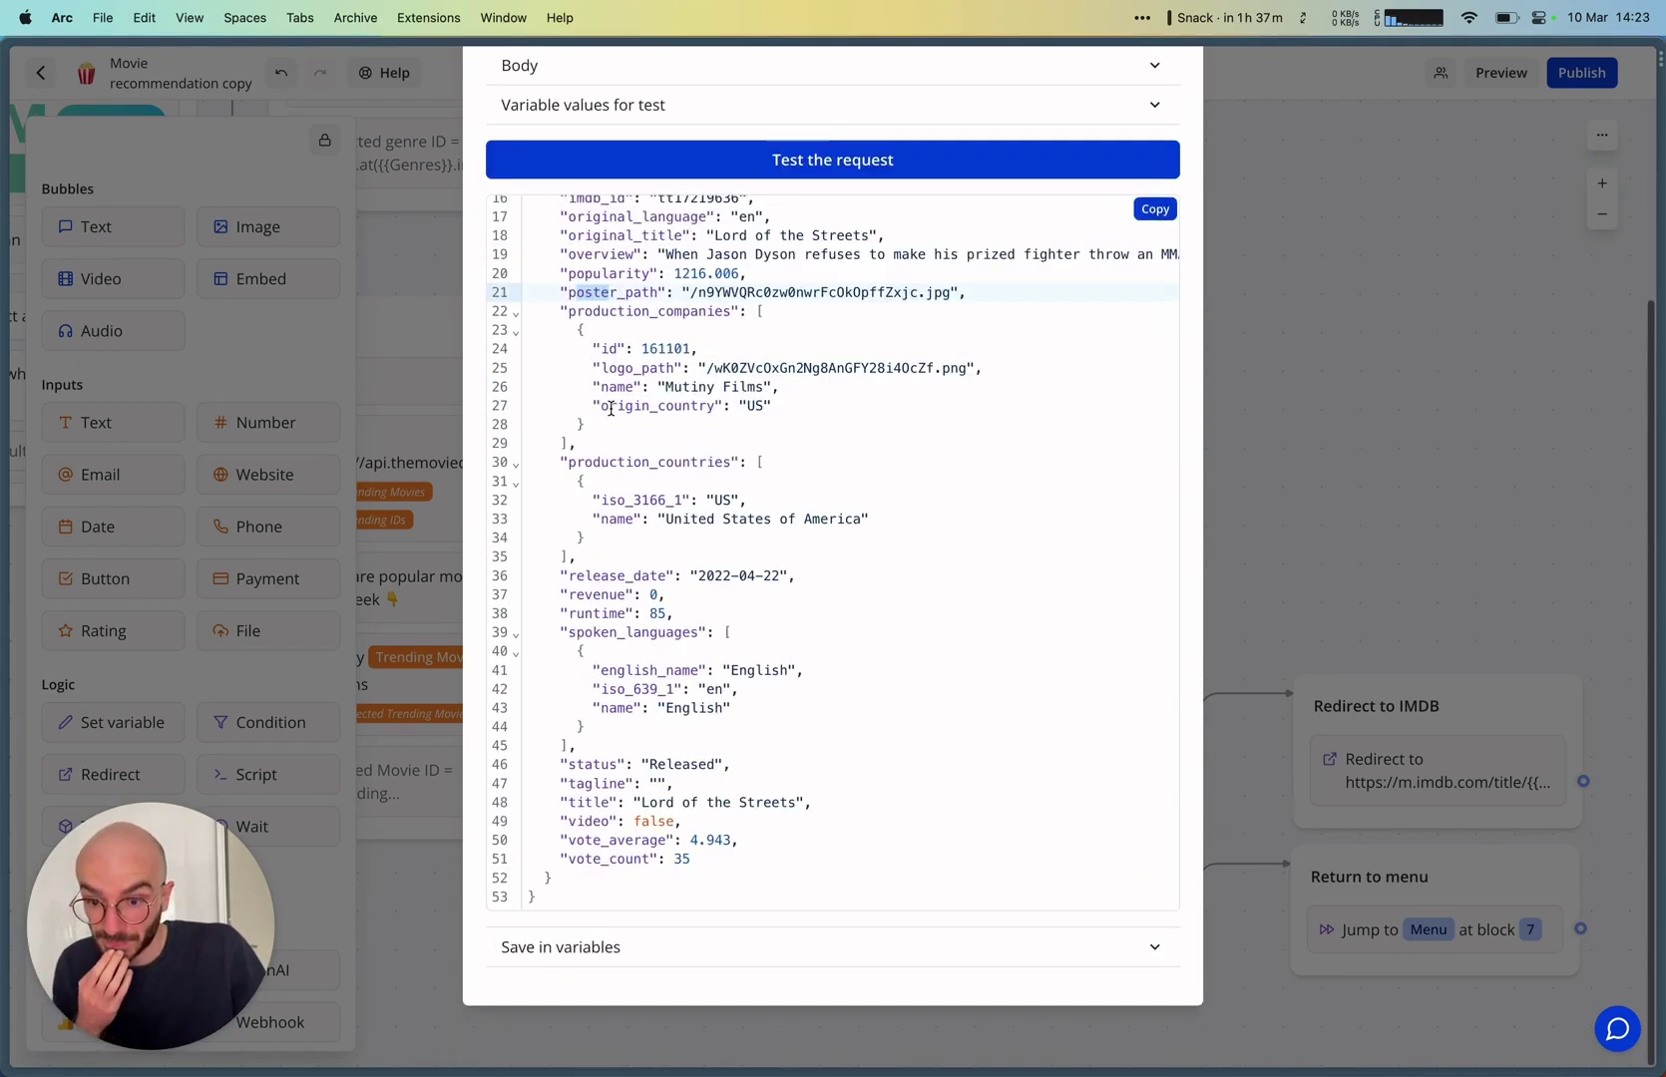
{"action": "left_click", "coordinate": [607, 955]}
{"action": "scroll", "coordinate": [606, 955], "scroll_direction": "down", "scroll_amount": 10}
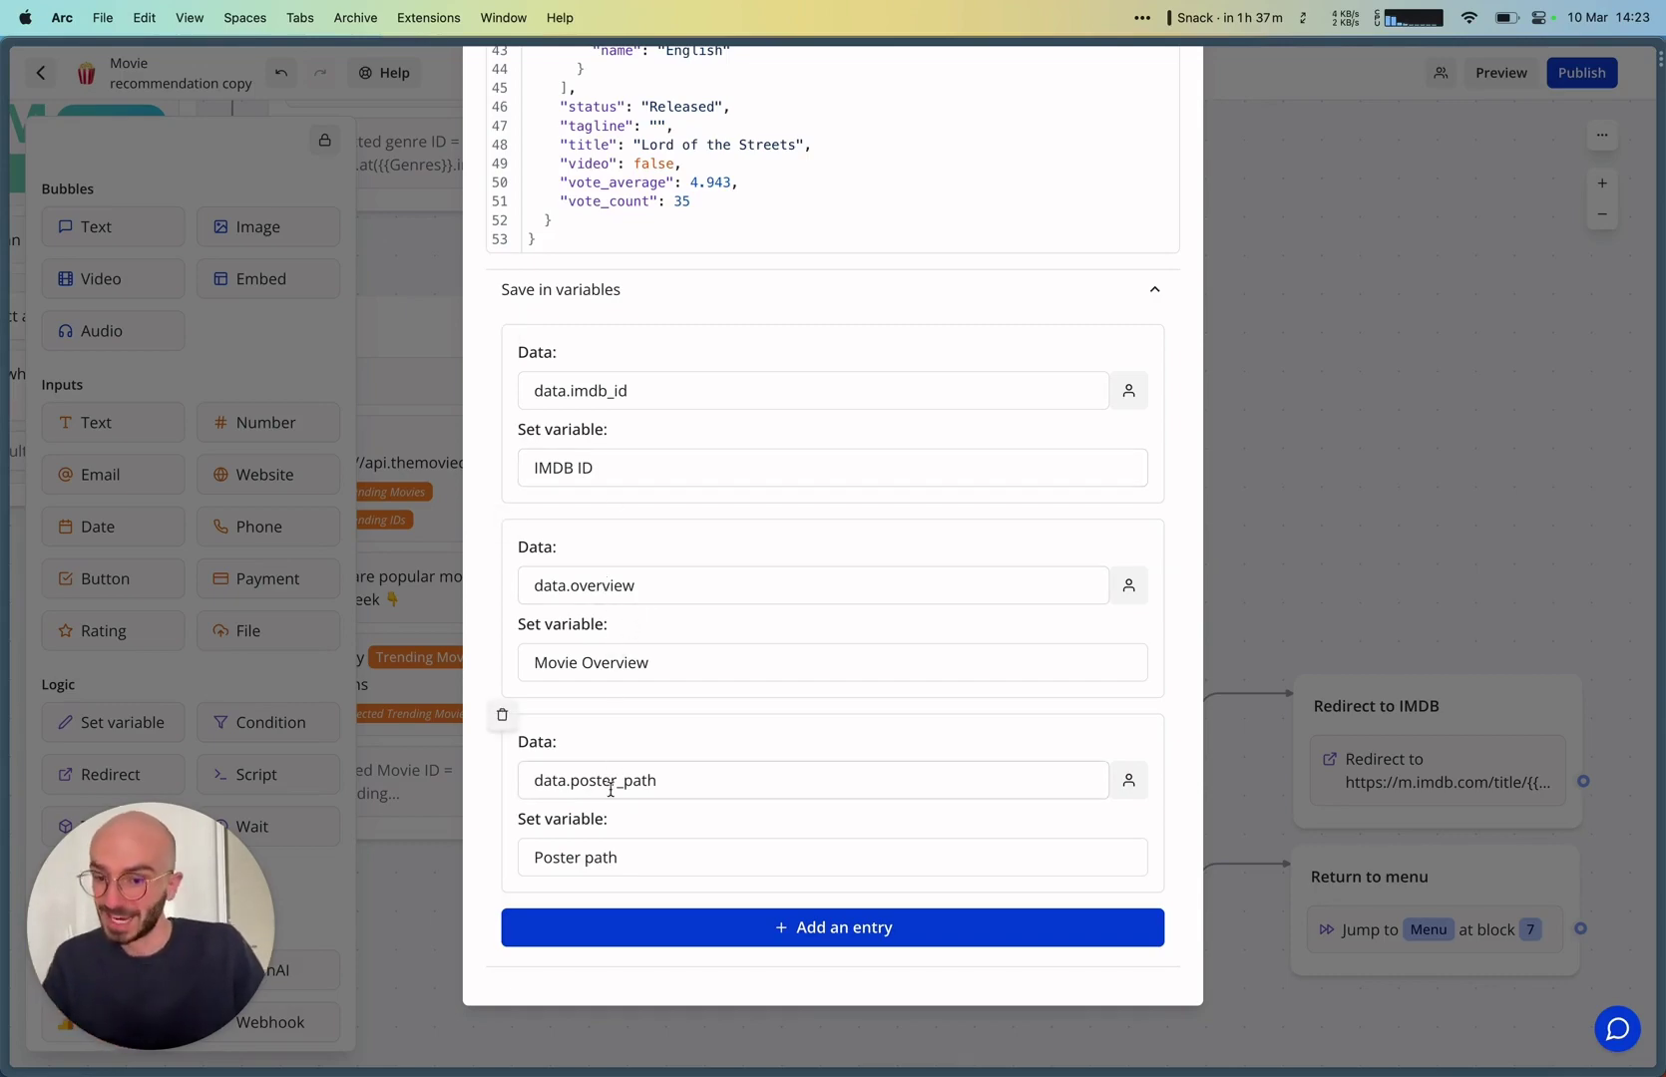
Close the request and inspect how Poster URL is built from the Poster path variable
{"action": "left_click", "coordinate": [1347, 435]}
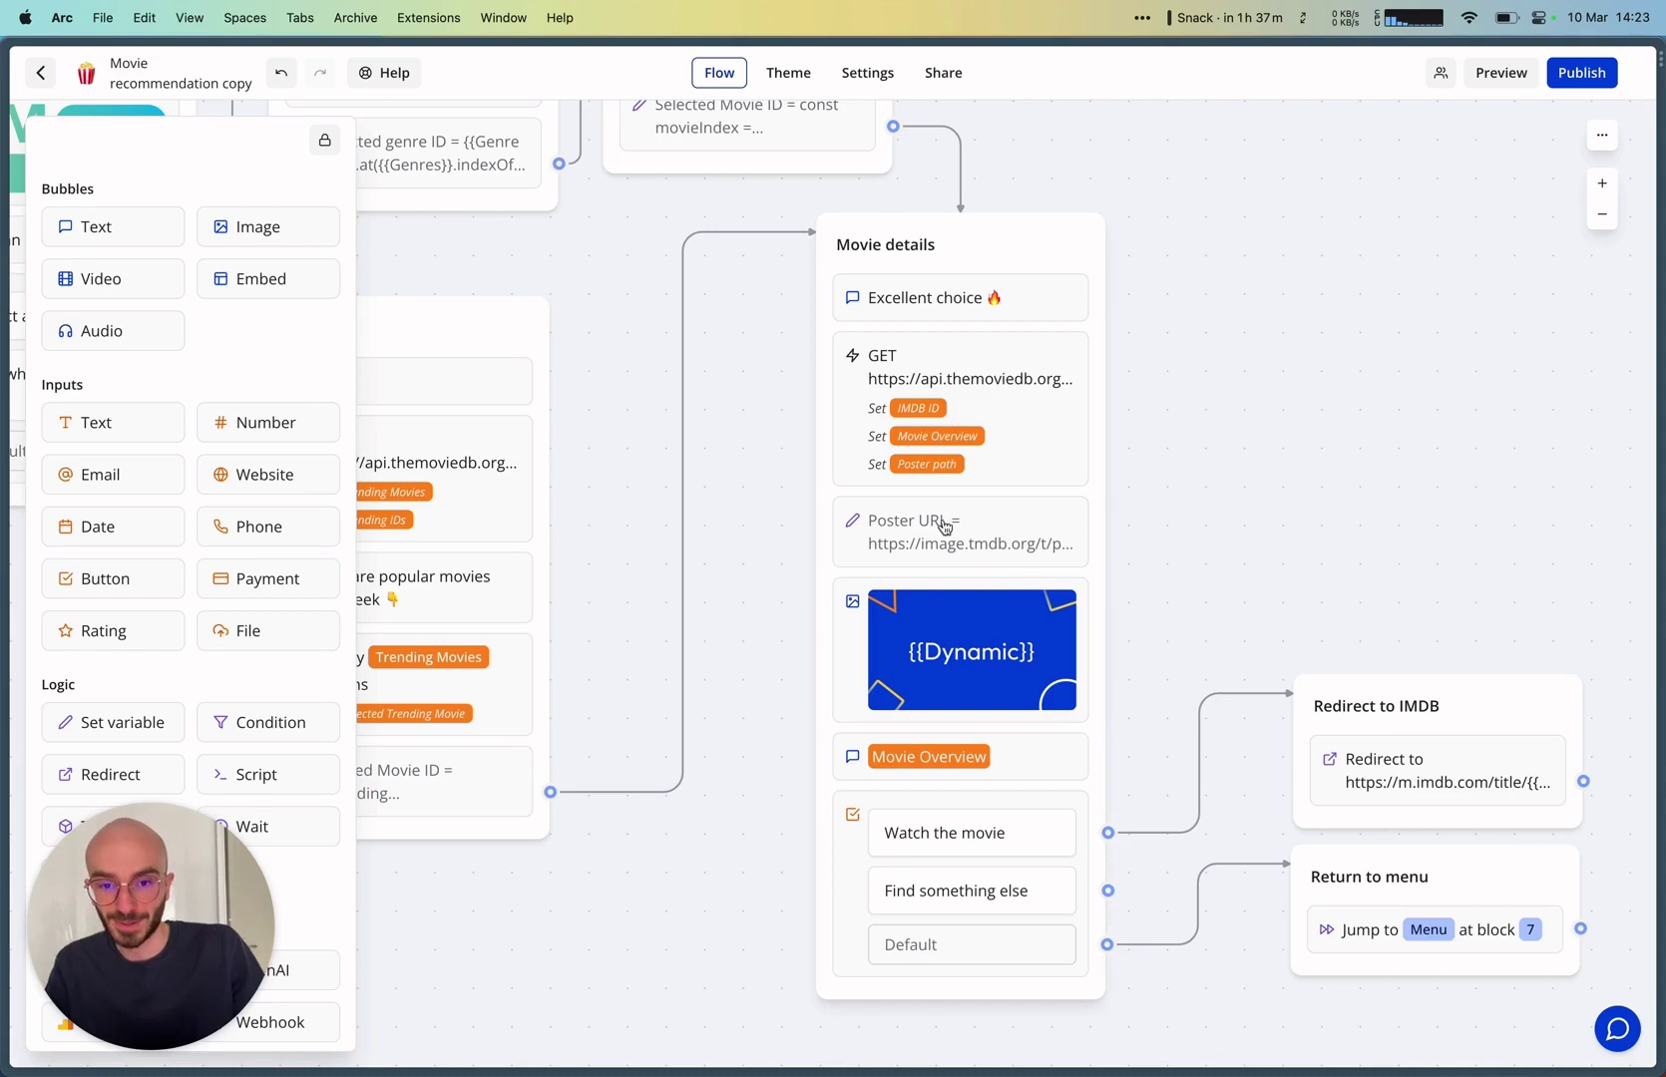
{"action": "scroll", "coordinate": [960, 570], "scroll_direction": "down", "scroll_amount": 2}
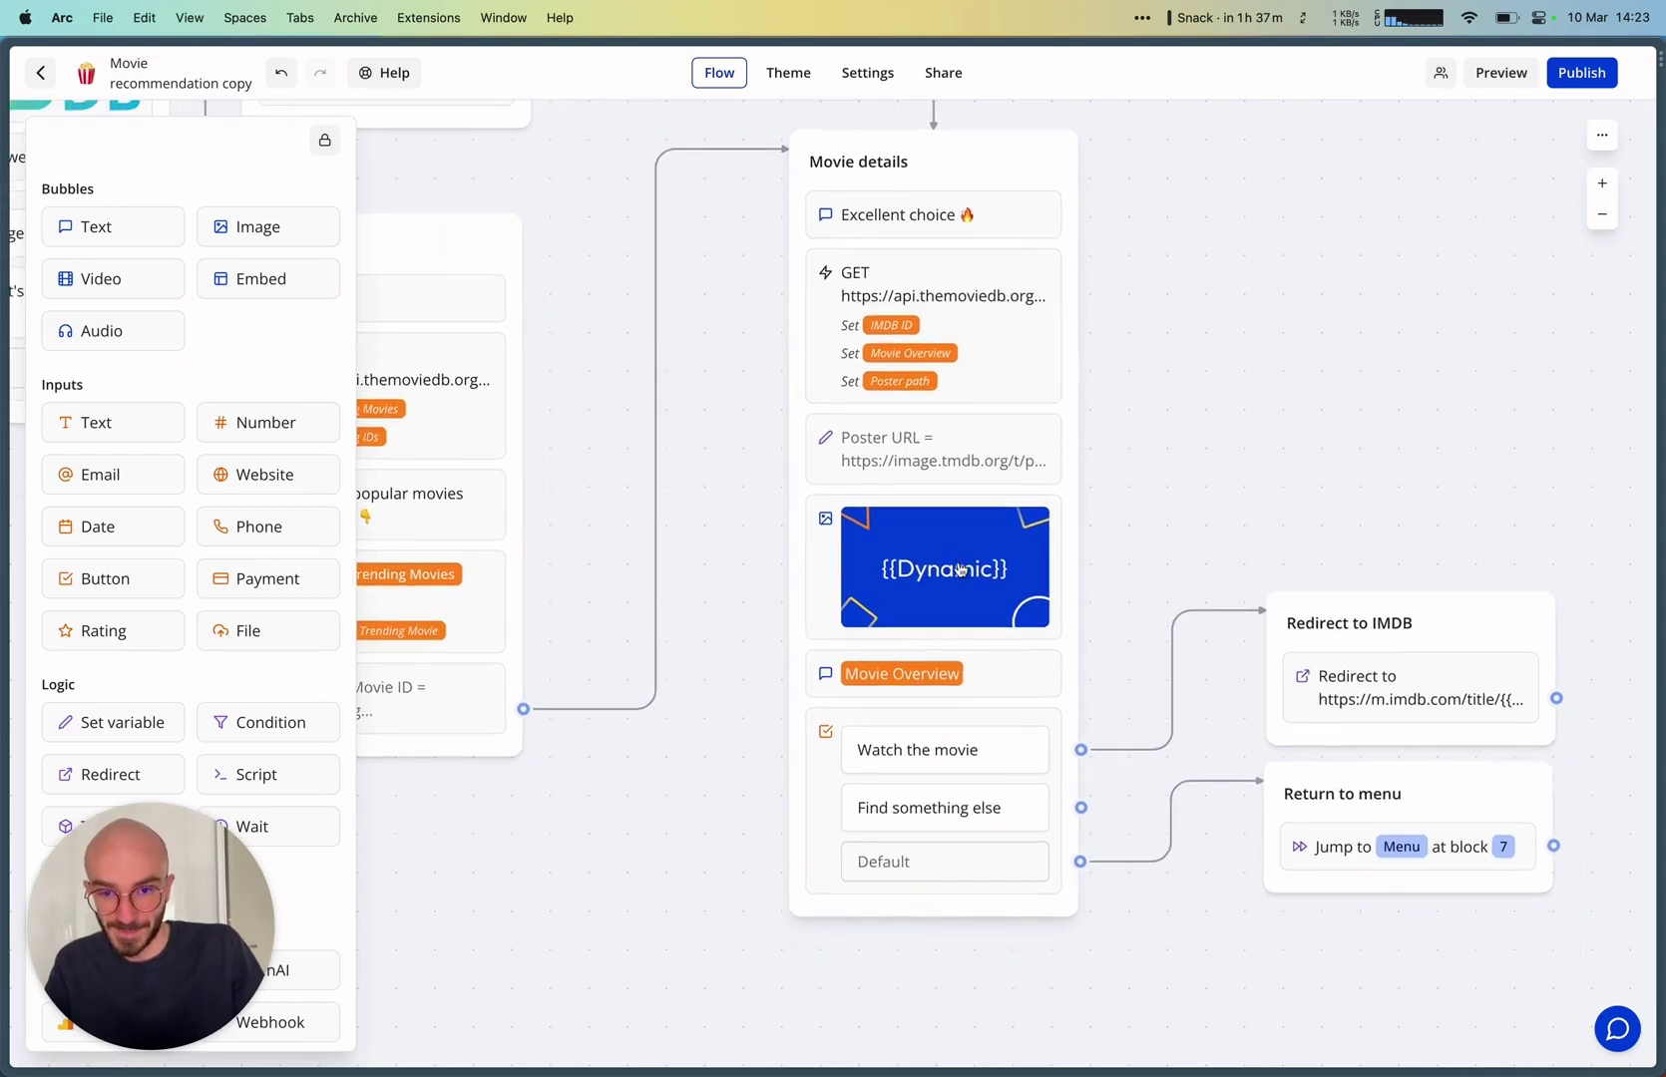
{"action": "left_click", "coordinate": [884, 464]}
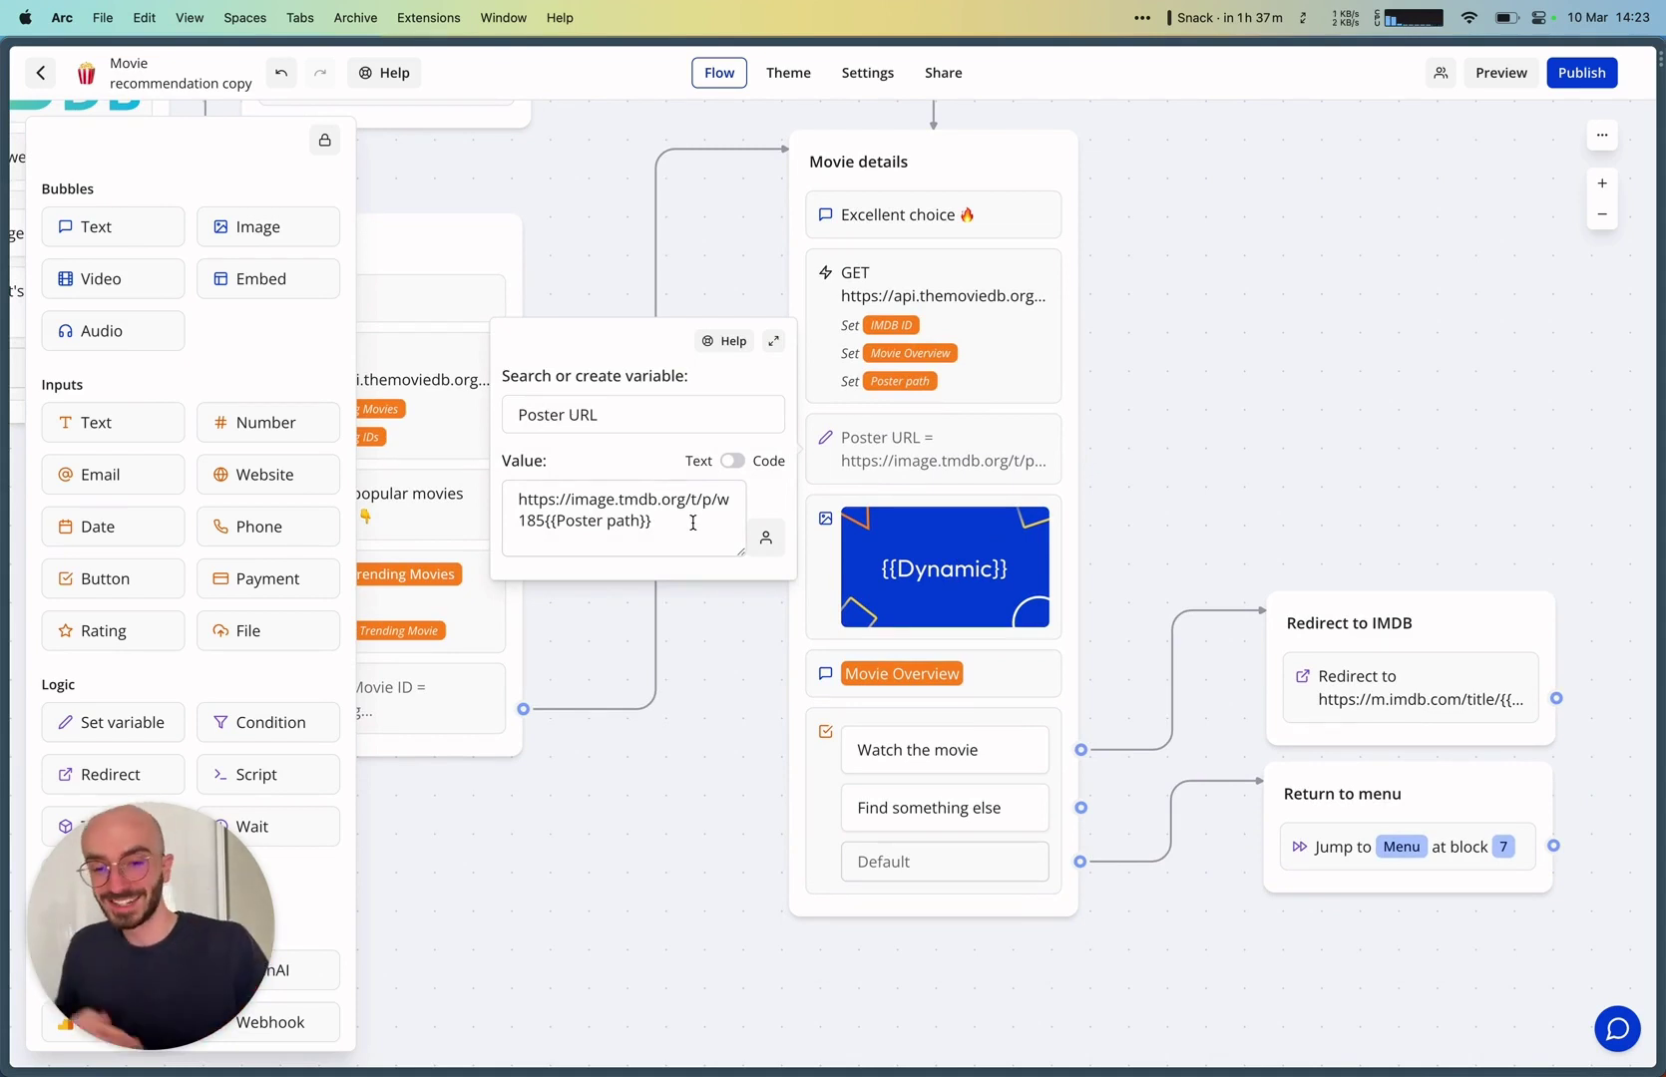
{"action": "left_click", "coordinate": [670, 815]}
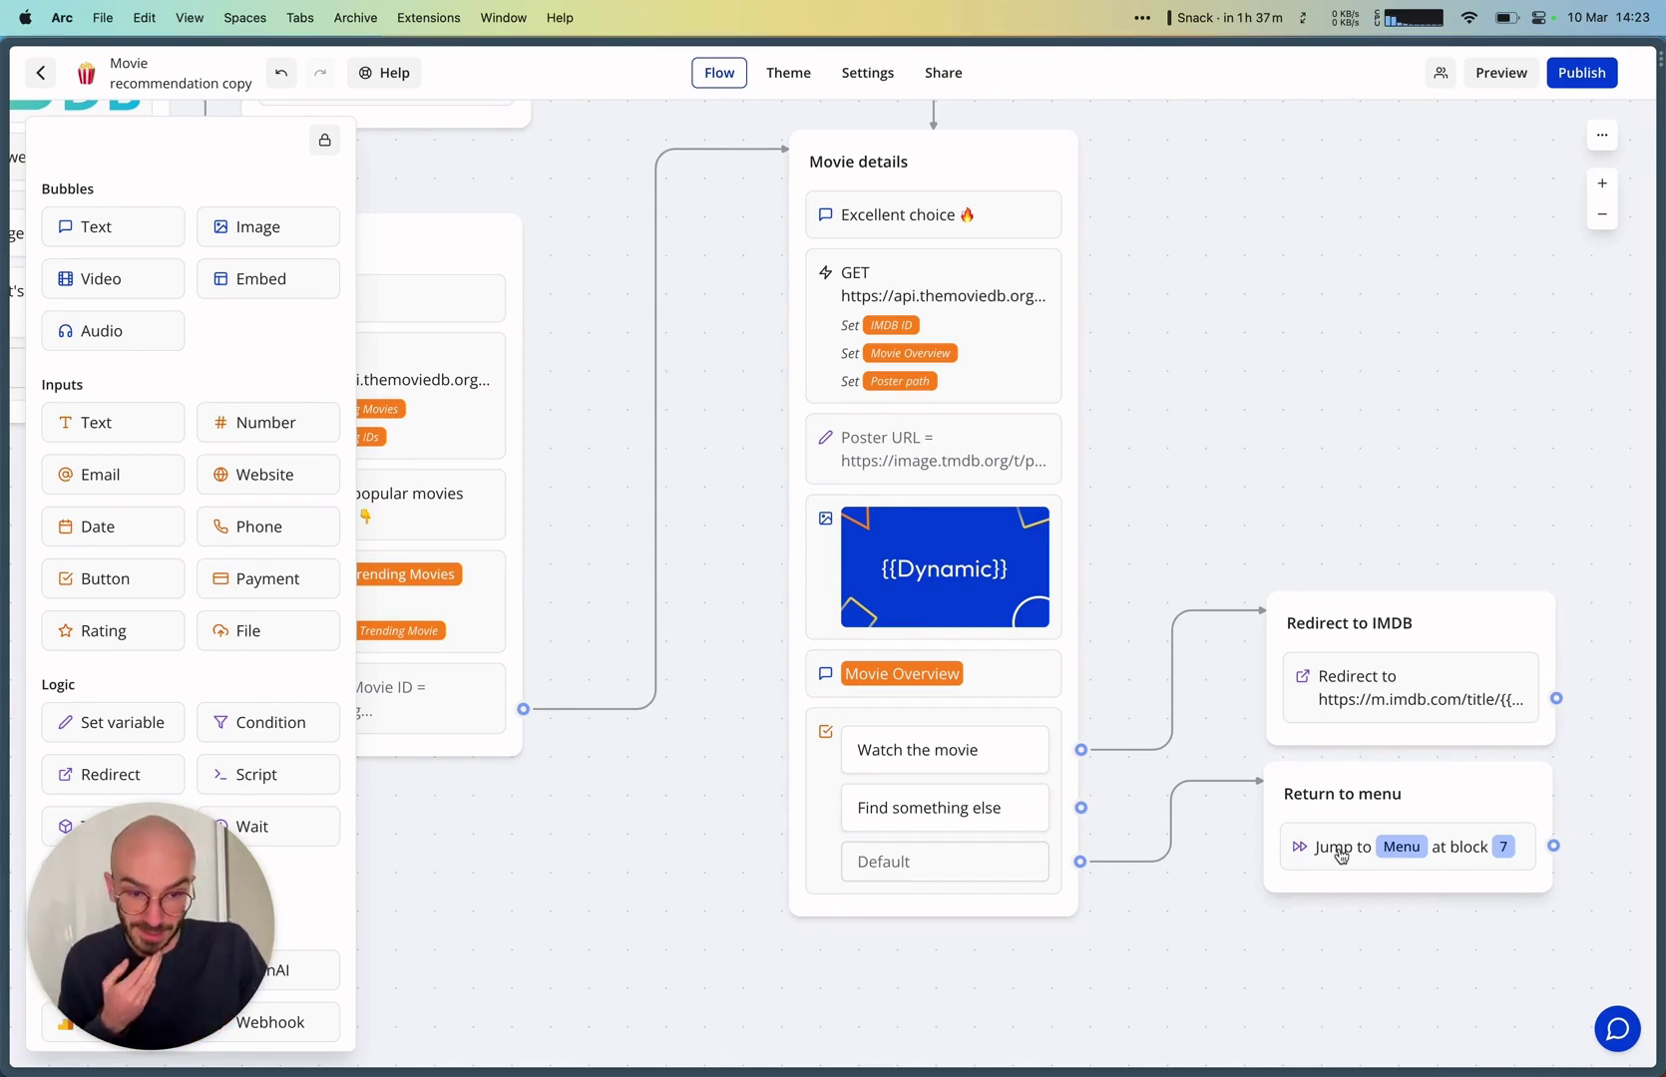
Follow the Return to menu jump to bring the Menu group and its two choices into view
{"action": "scroll", "coordinate": [1459, 851], "scroll_direction": "right", "scroll_amount": 2}
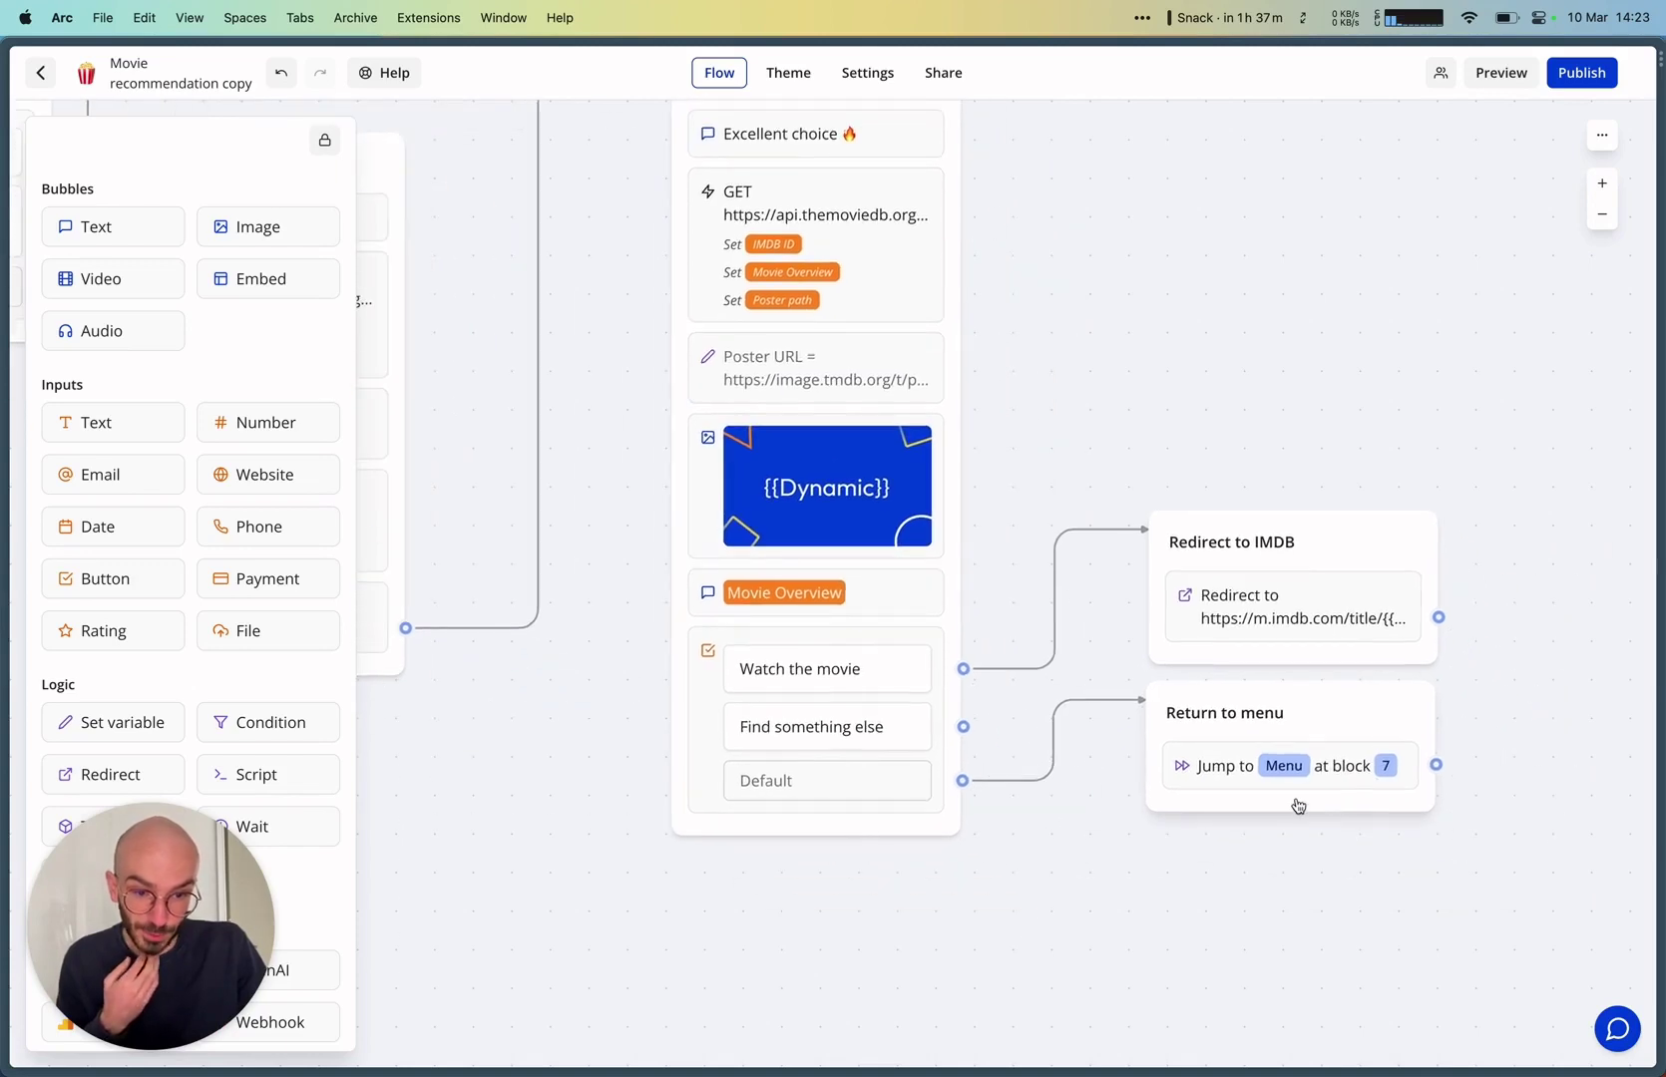
{"action": "left_click", "coordinate": [1387, 769]}
{"action": "scroll", "coordinate": [1392, 774], "scroll_direction": "right", "scroll_amount": 2}
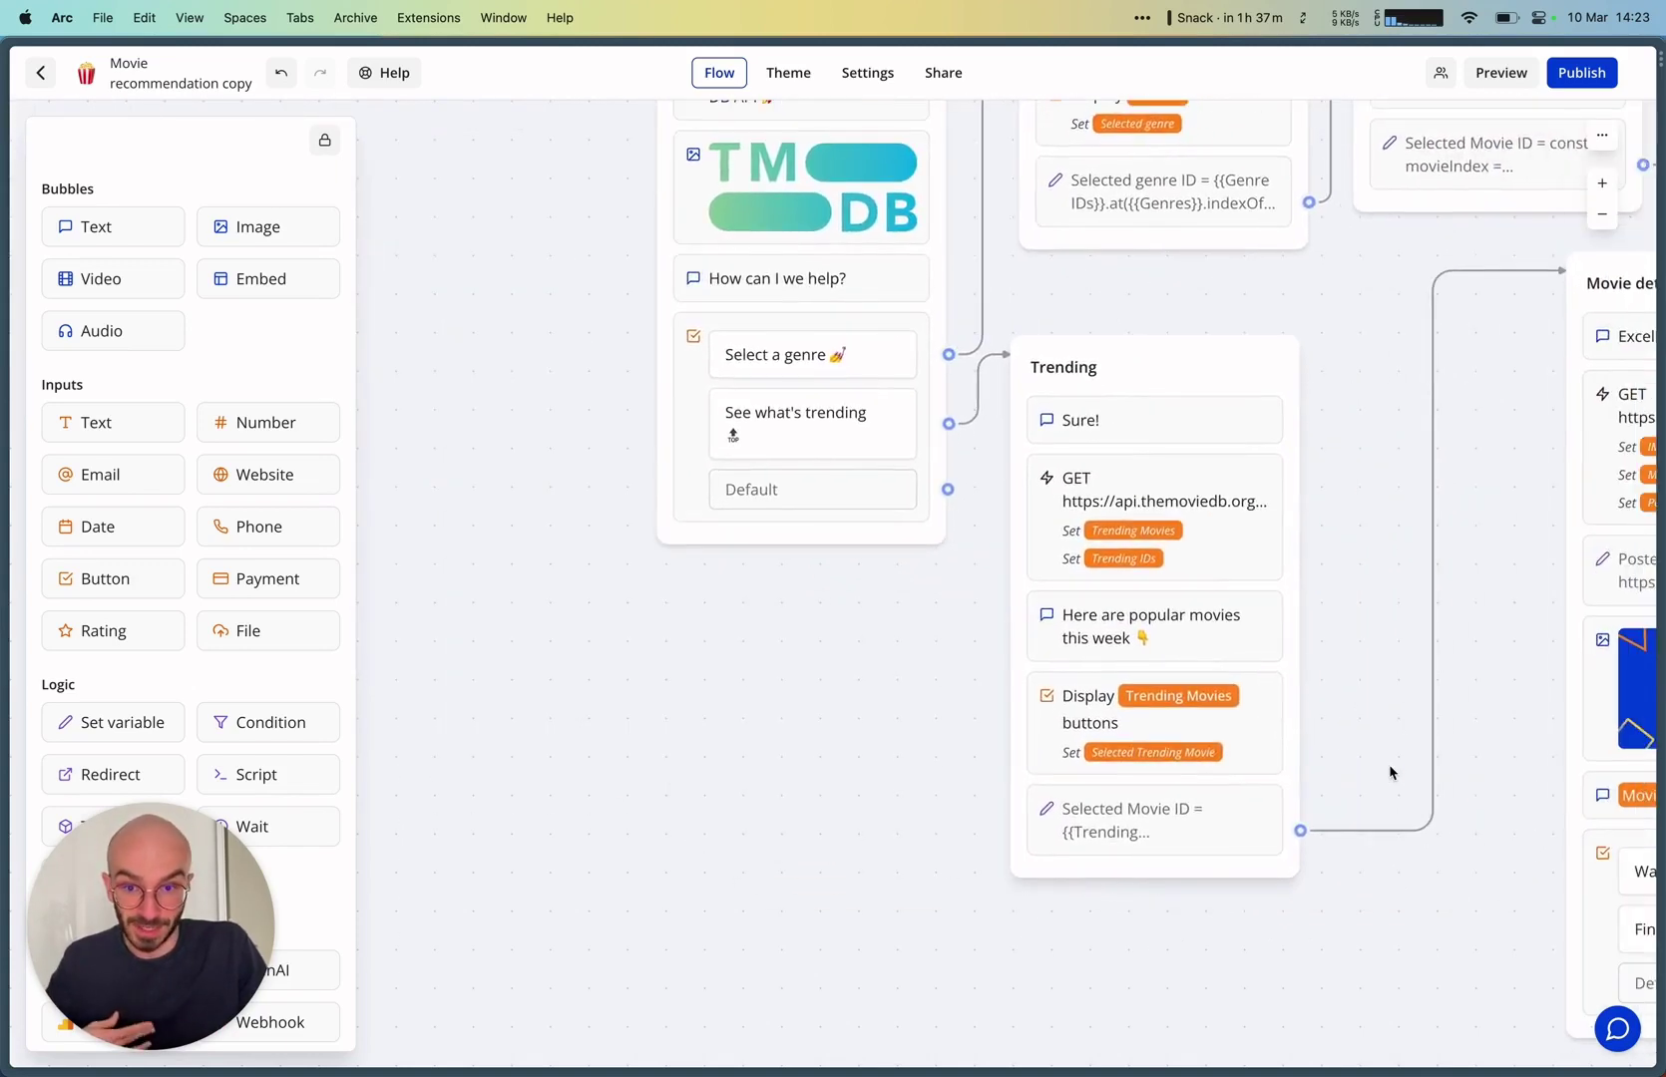
{"action": "scroll", "coordinate": [1391, 773], "scroll_direction": "up", "scroll_amount": 2}
{"action": "scroll", "coordinate": [1392, 773], "scroll_direction": "left", "scroll_amount": 1}
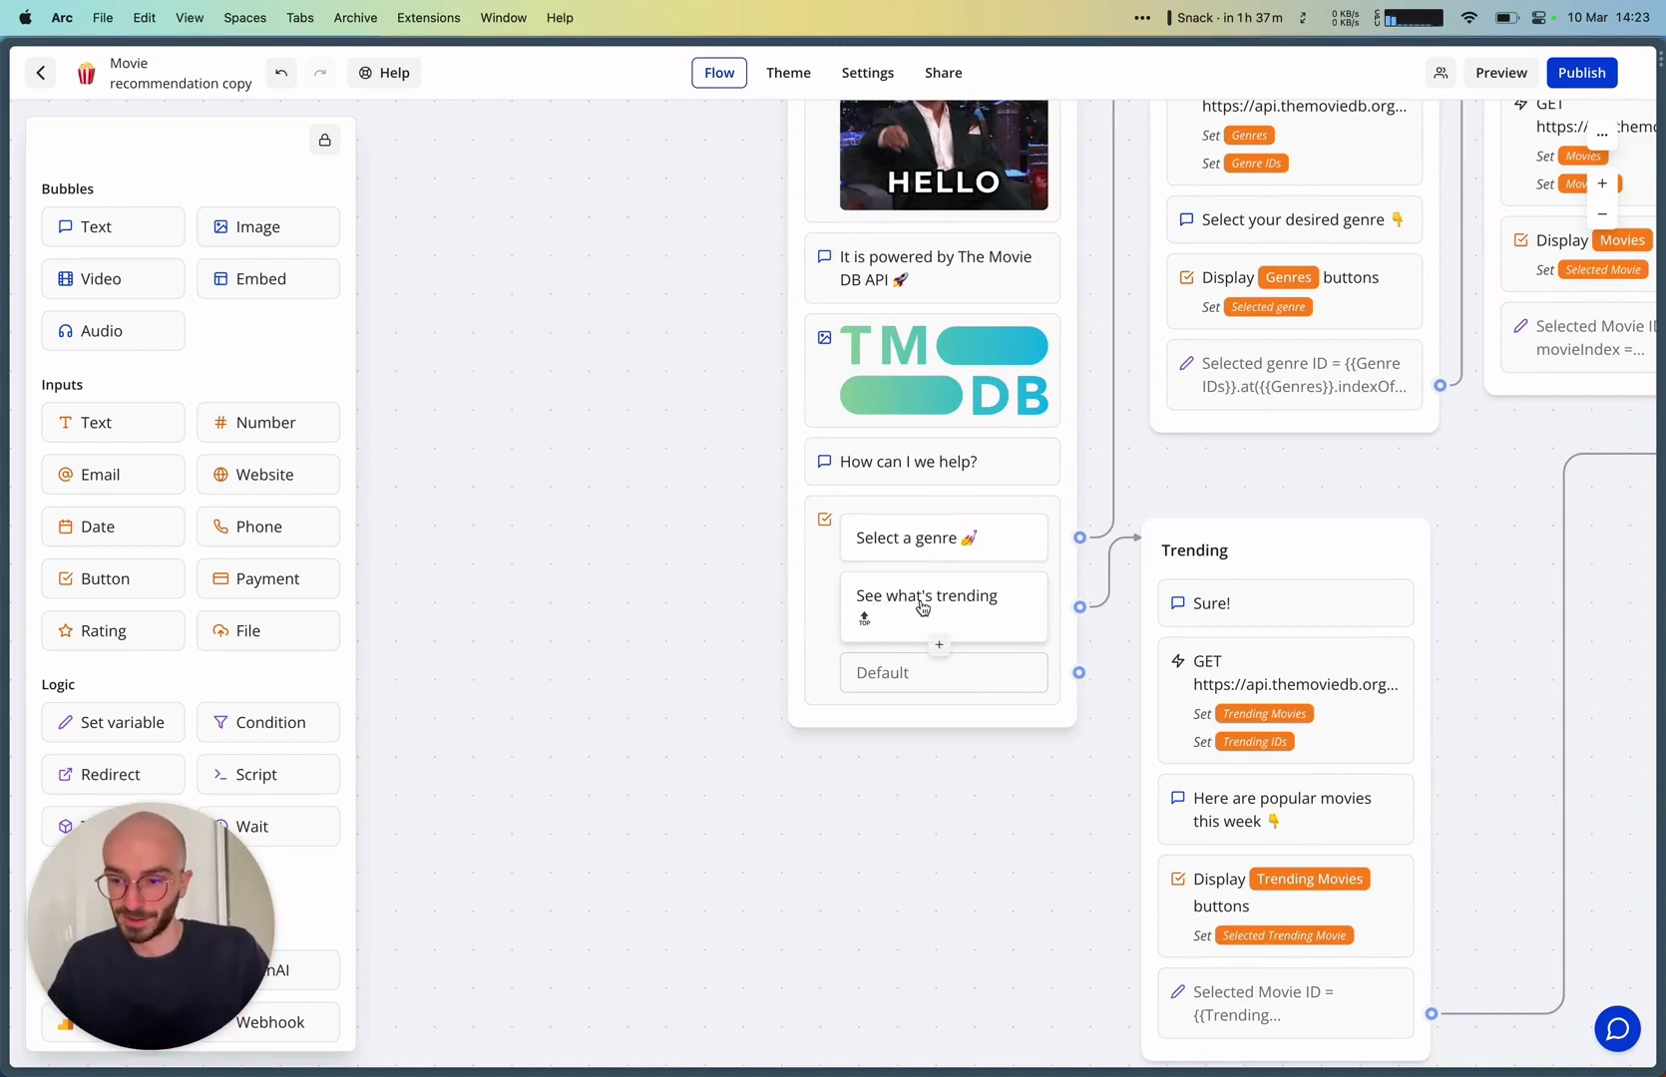
Launch a widened bot preview and browse by genre, choosing Science Fiction
{"action": "left_click", "coordinate": [1507, 78]}
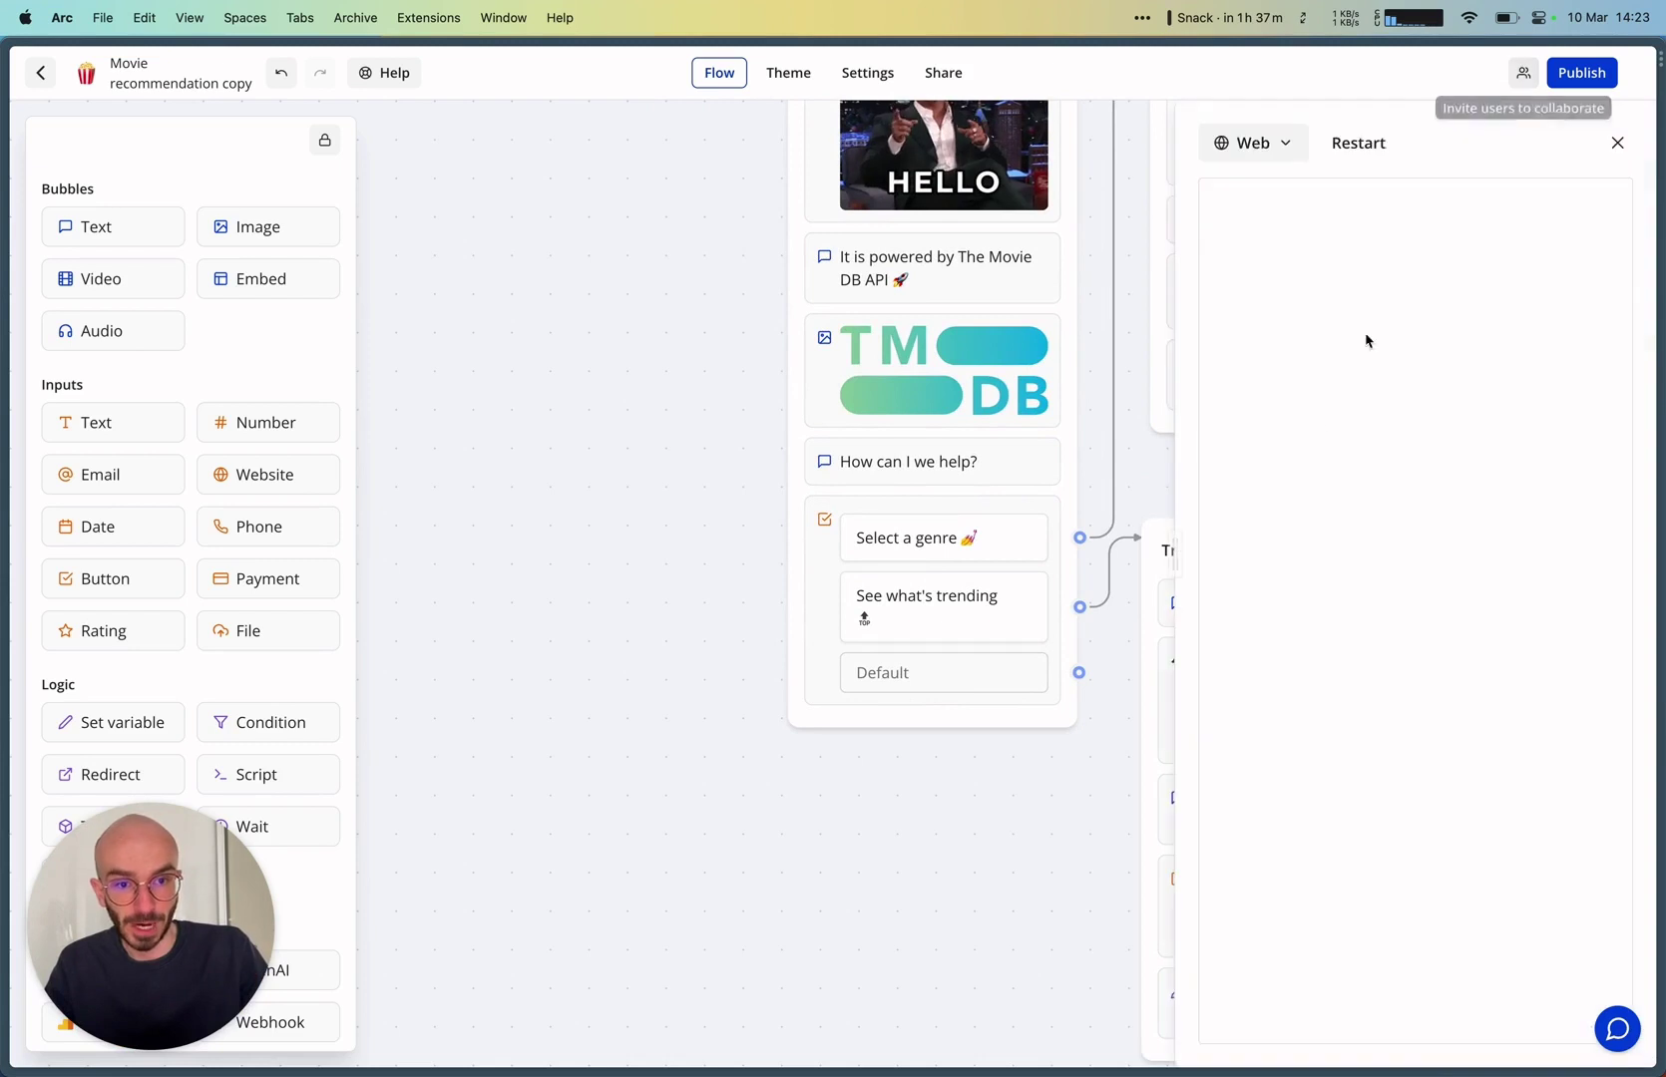
{"action": "left_click_drag", "start_coordinate": [1179, 556], "coordinate": [665, 532]}
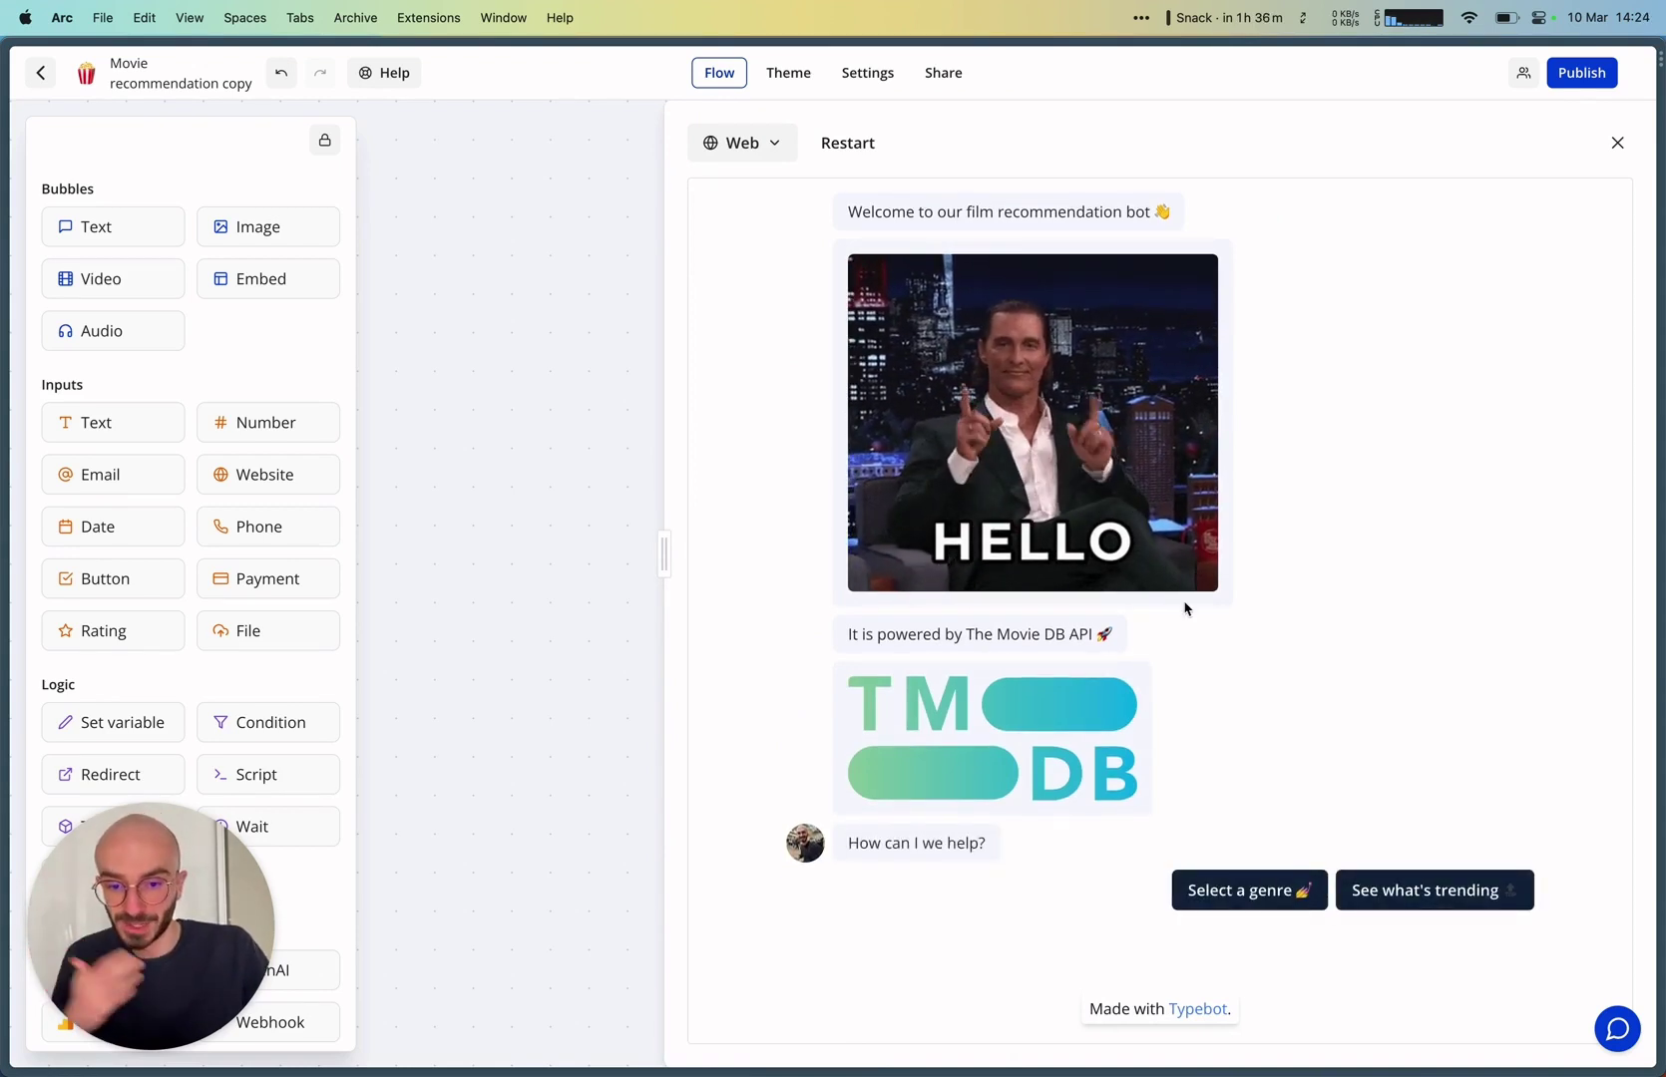
{"action": "left_click", "coordinate": [1242, 888]}
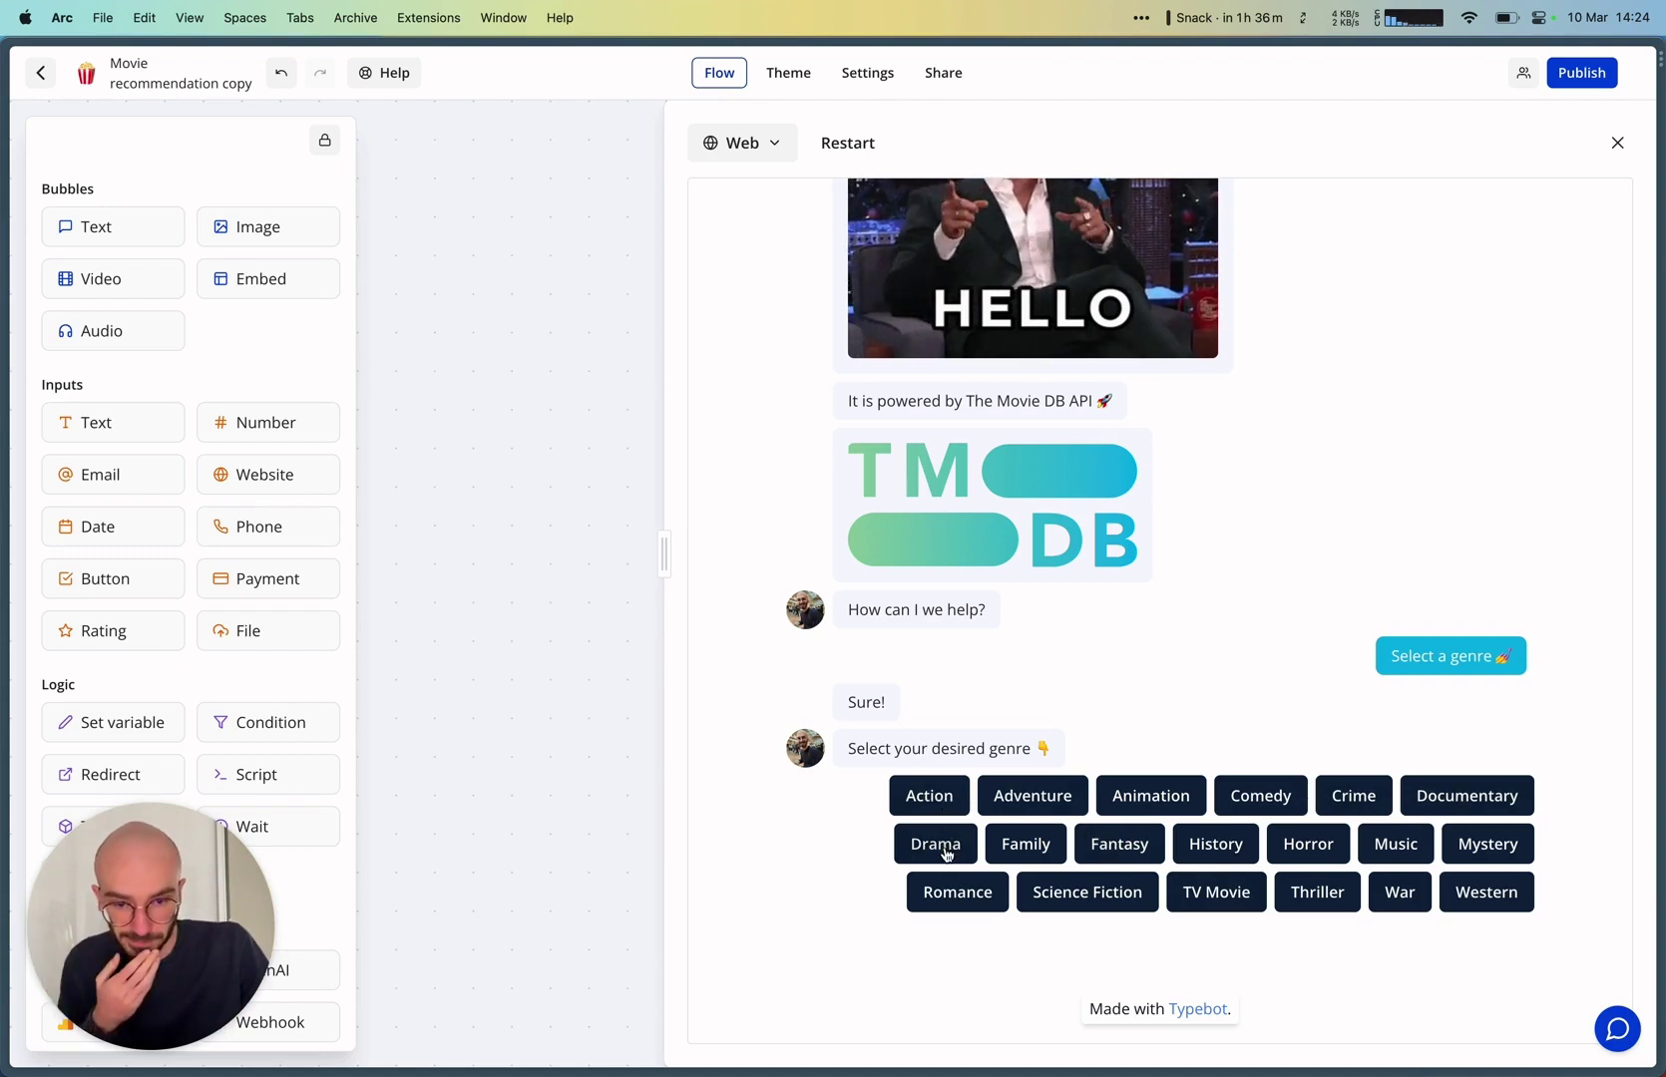
{"action": "left_click", "coordinate": [1043, 890]}
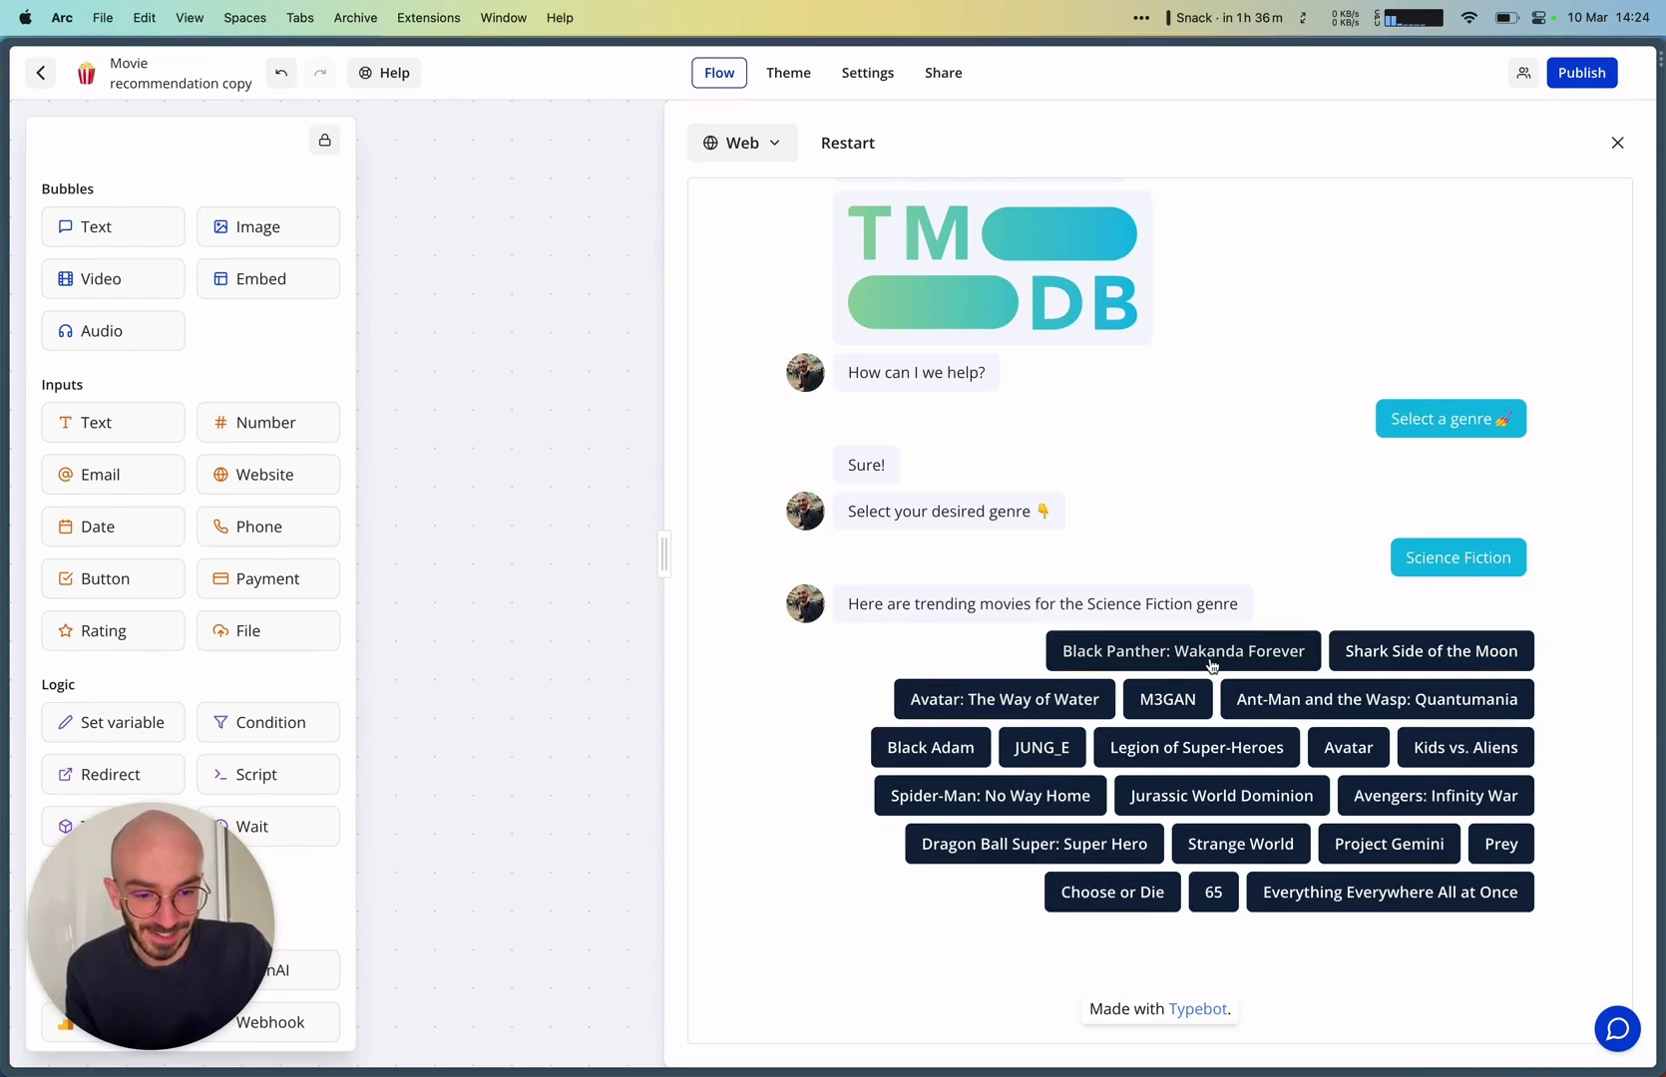
Pick Spider-Man: No Way Home, view its IMDb page, then close it
{"action": "left_click", "coordinate": [994, 805]}
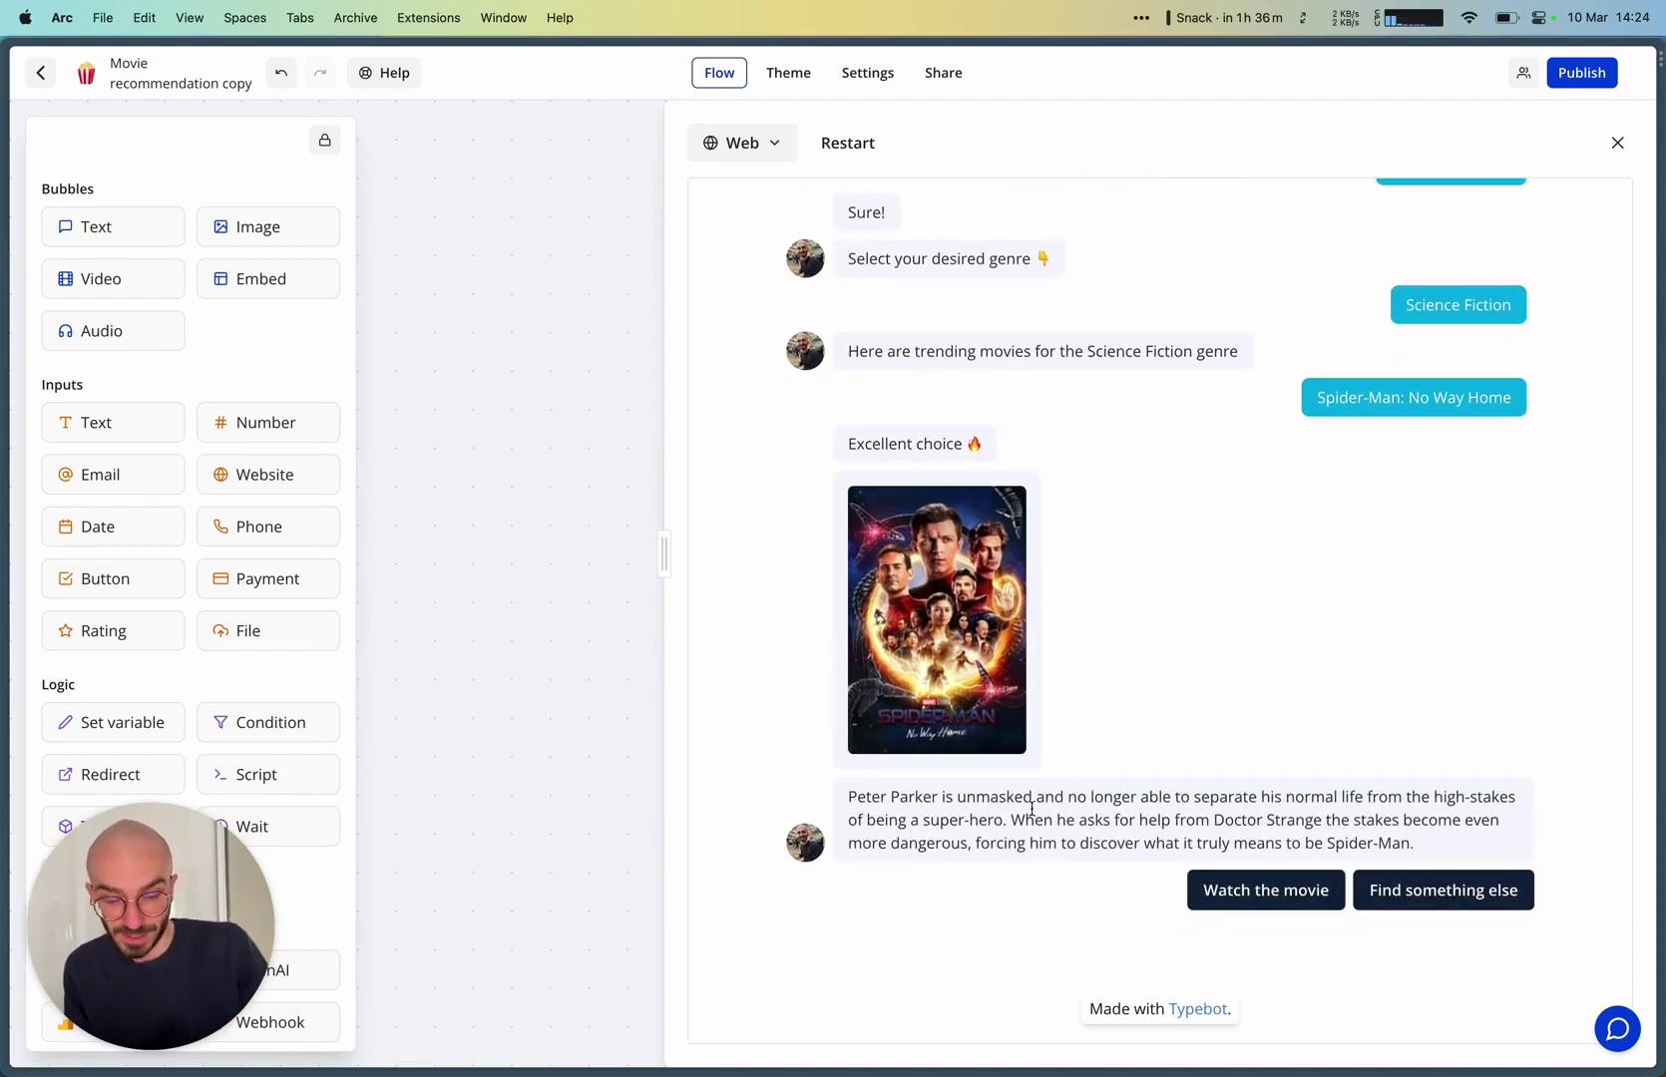
{"action": "left_click", "coordinate": [1252, 891]}
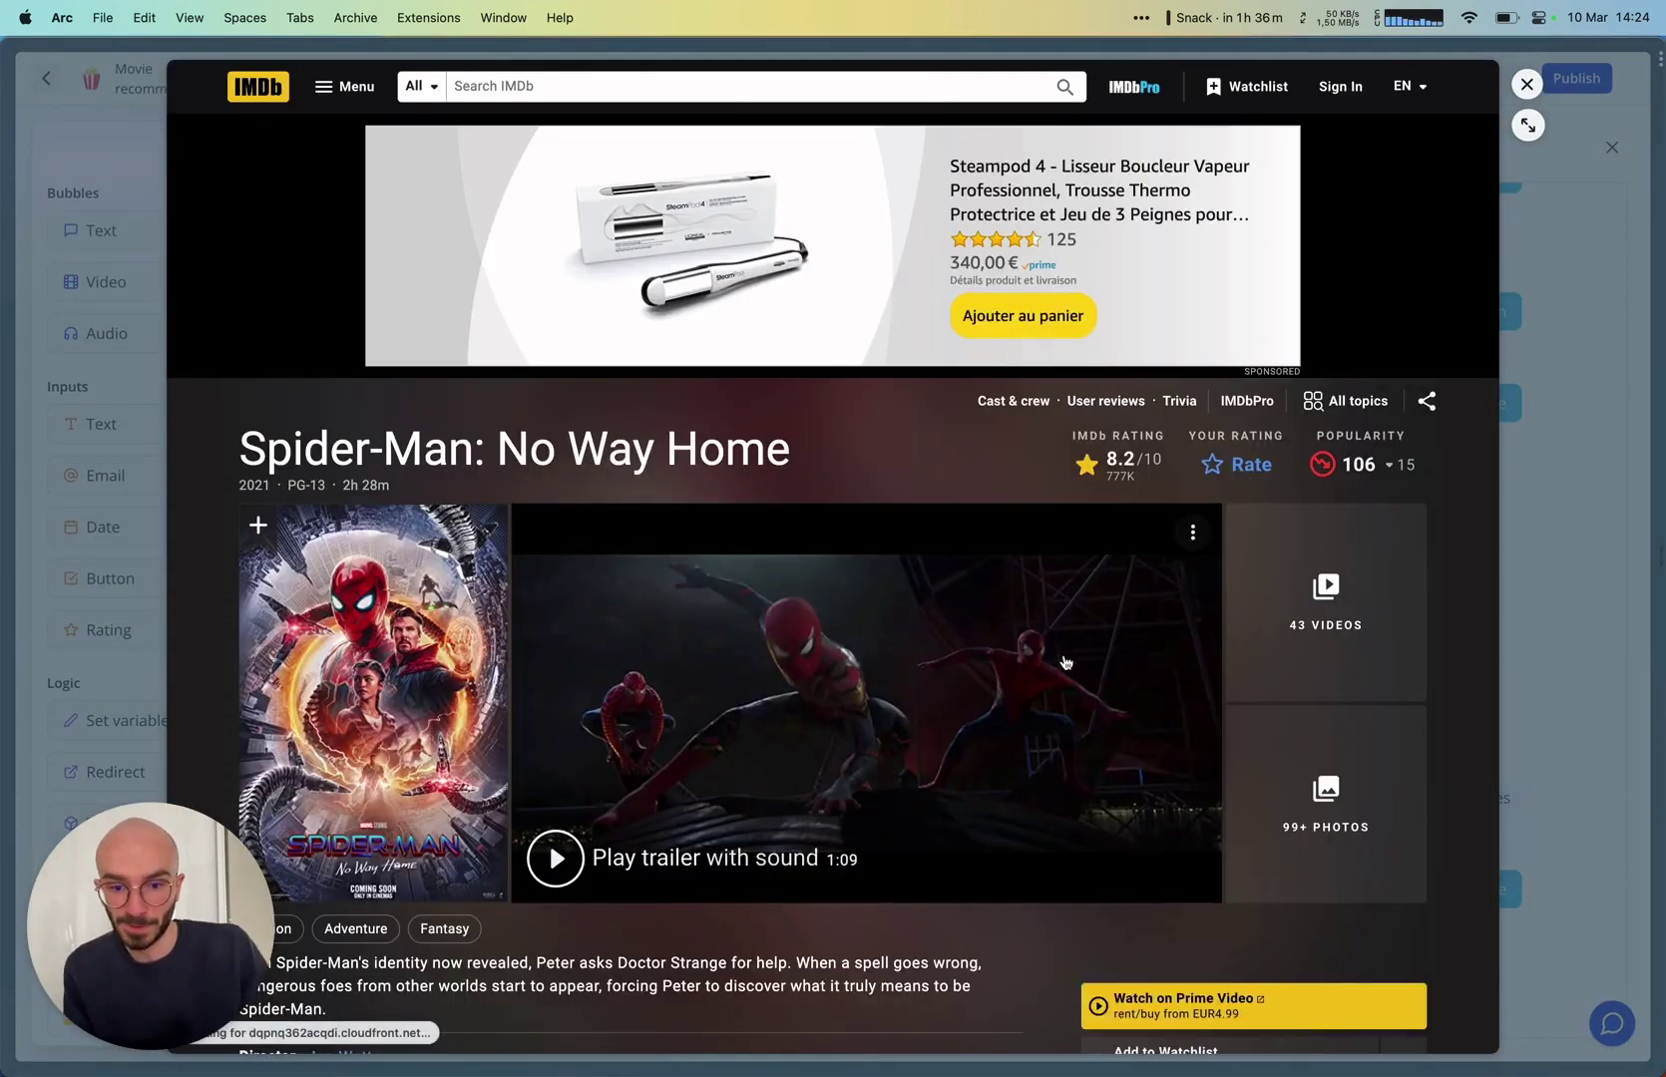
{"action": "scroll", "coordinate": [1066, 661], "scroll_direction": "down", "scroll_amount": 5}
{"action": "scroll", "coordinate": [1066, 661], "scroll_direction": "up", "scroll_amount": 5}
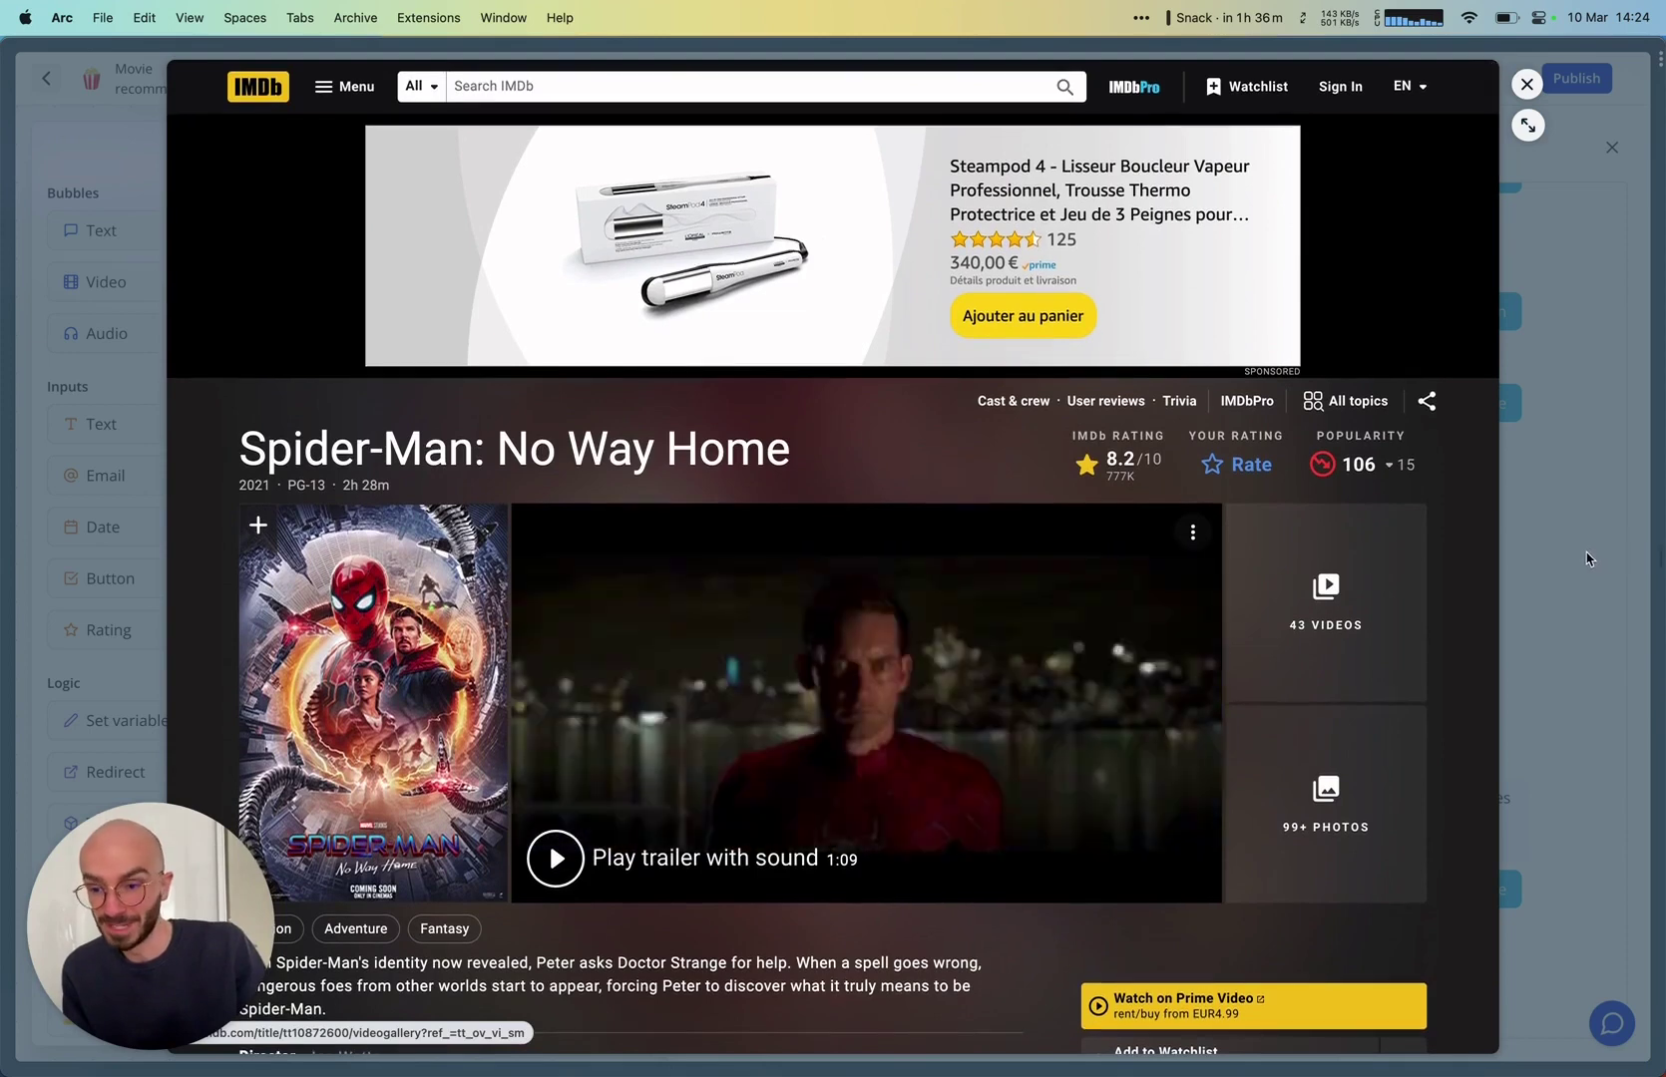
{"action": "left_click", "coordinate": [1590, 559]}
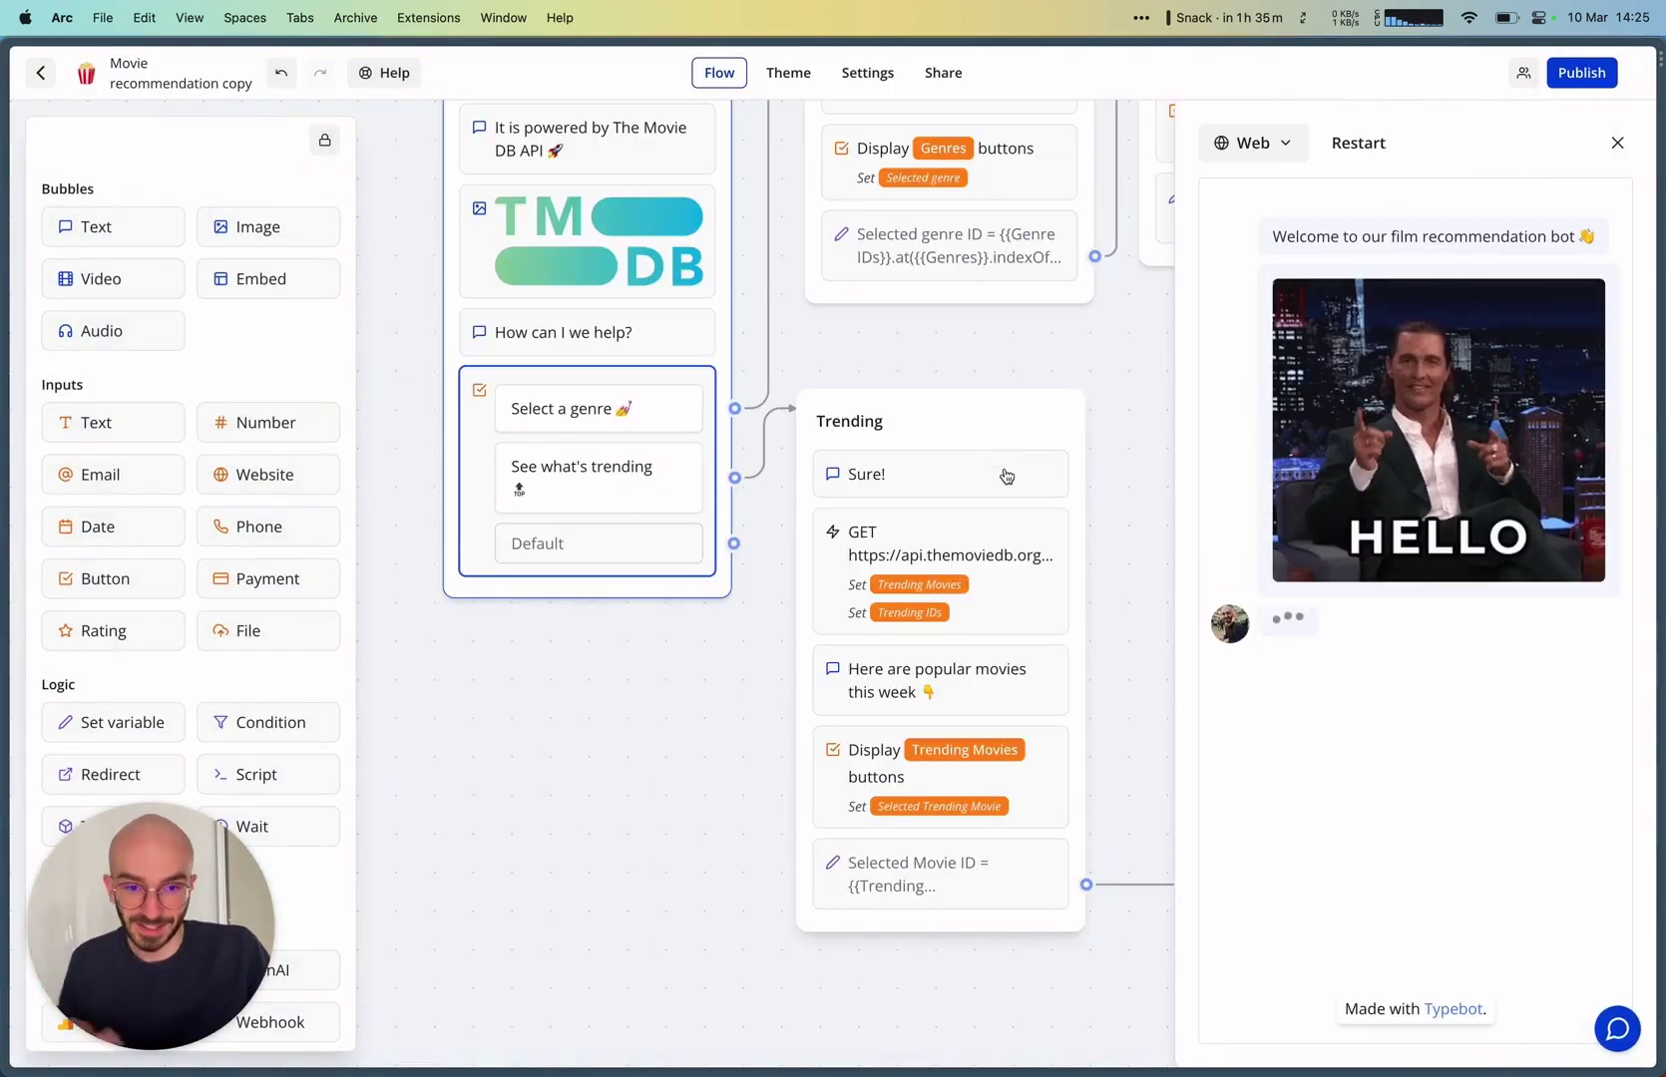
In a widened preview, pick Babylon from the trending movies and read its overview
{"action": "left_click_drag", "start_coordinate": [1166, 610], "coordinate": [606, 565]}
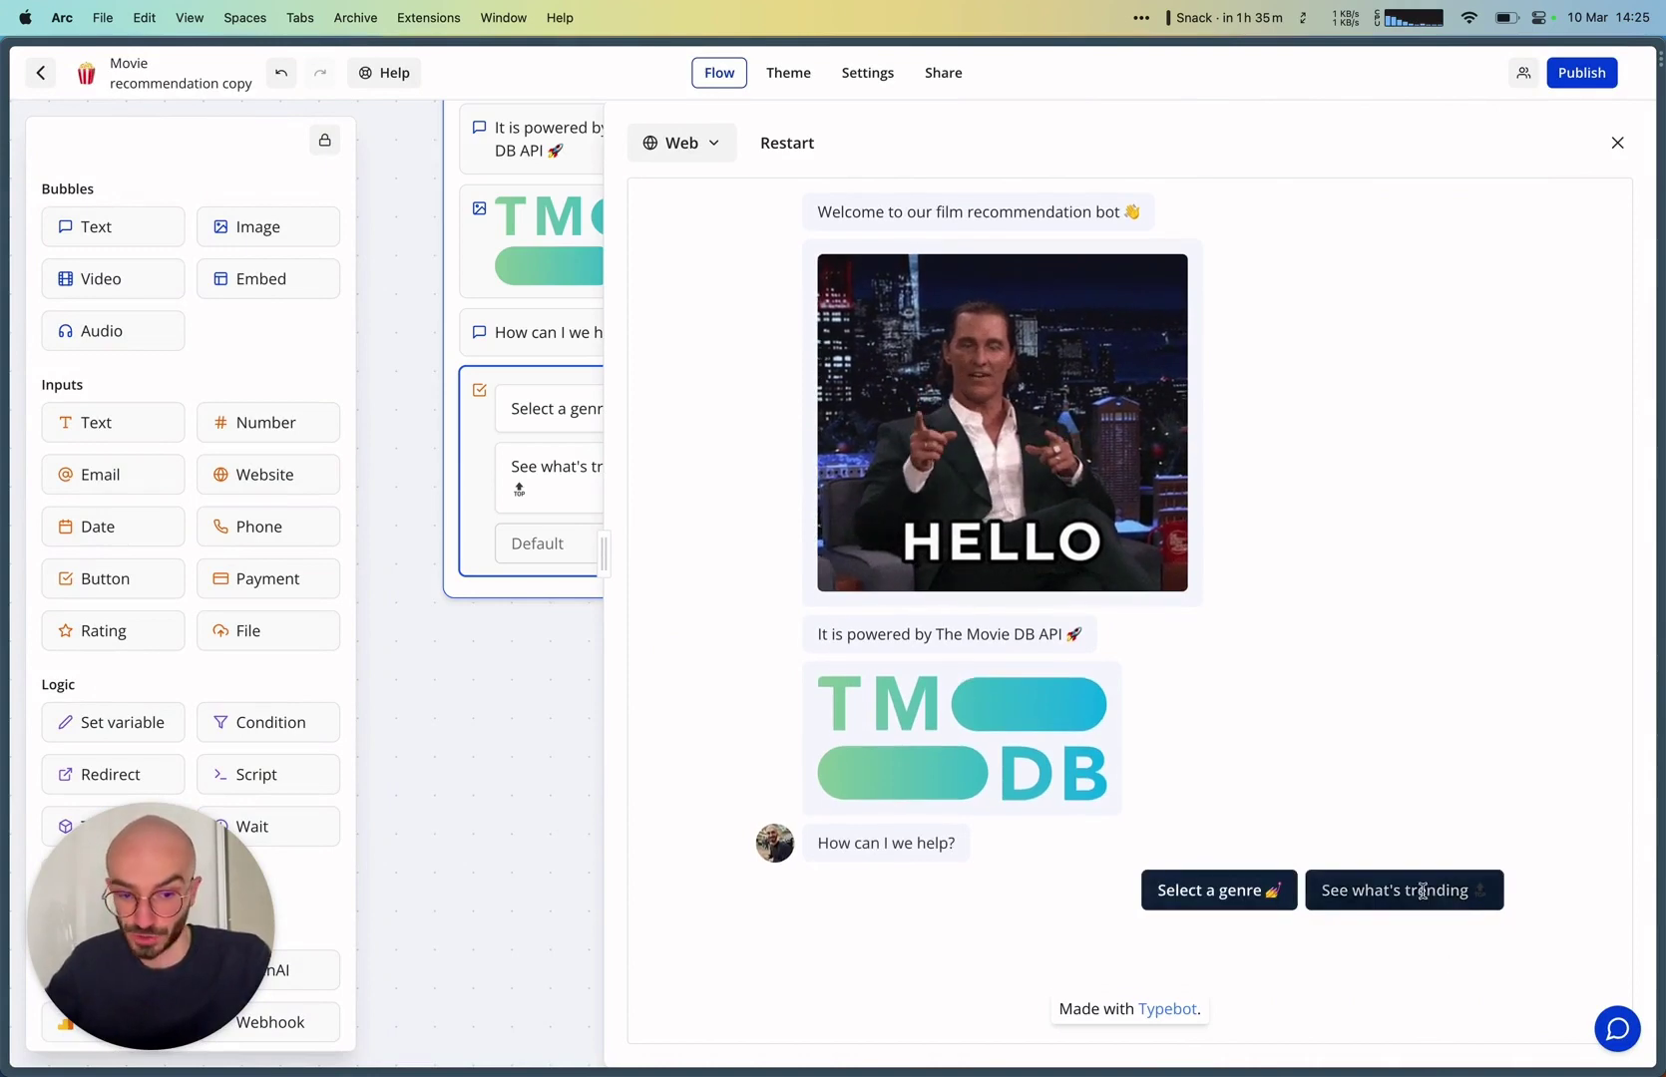
{"action": "left_click", "coordinate": [1420, 894]}
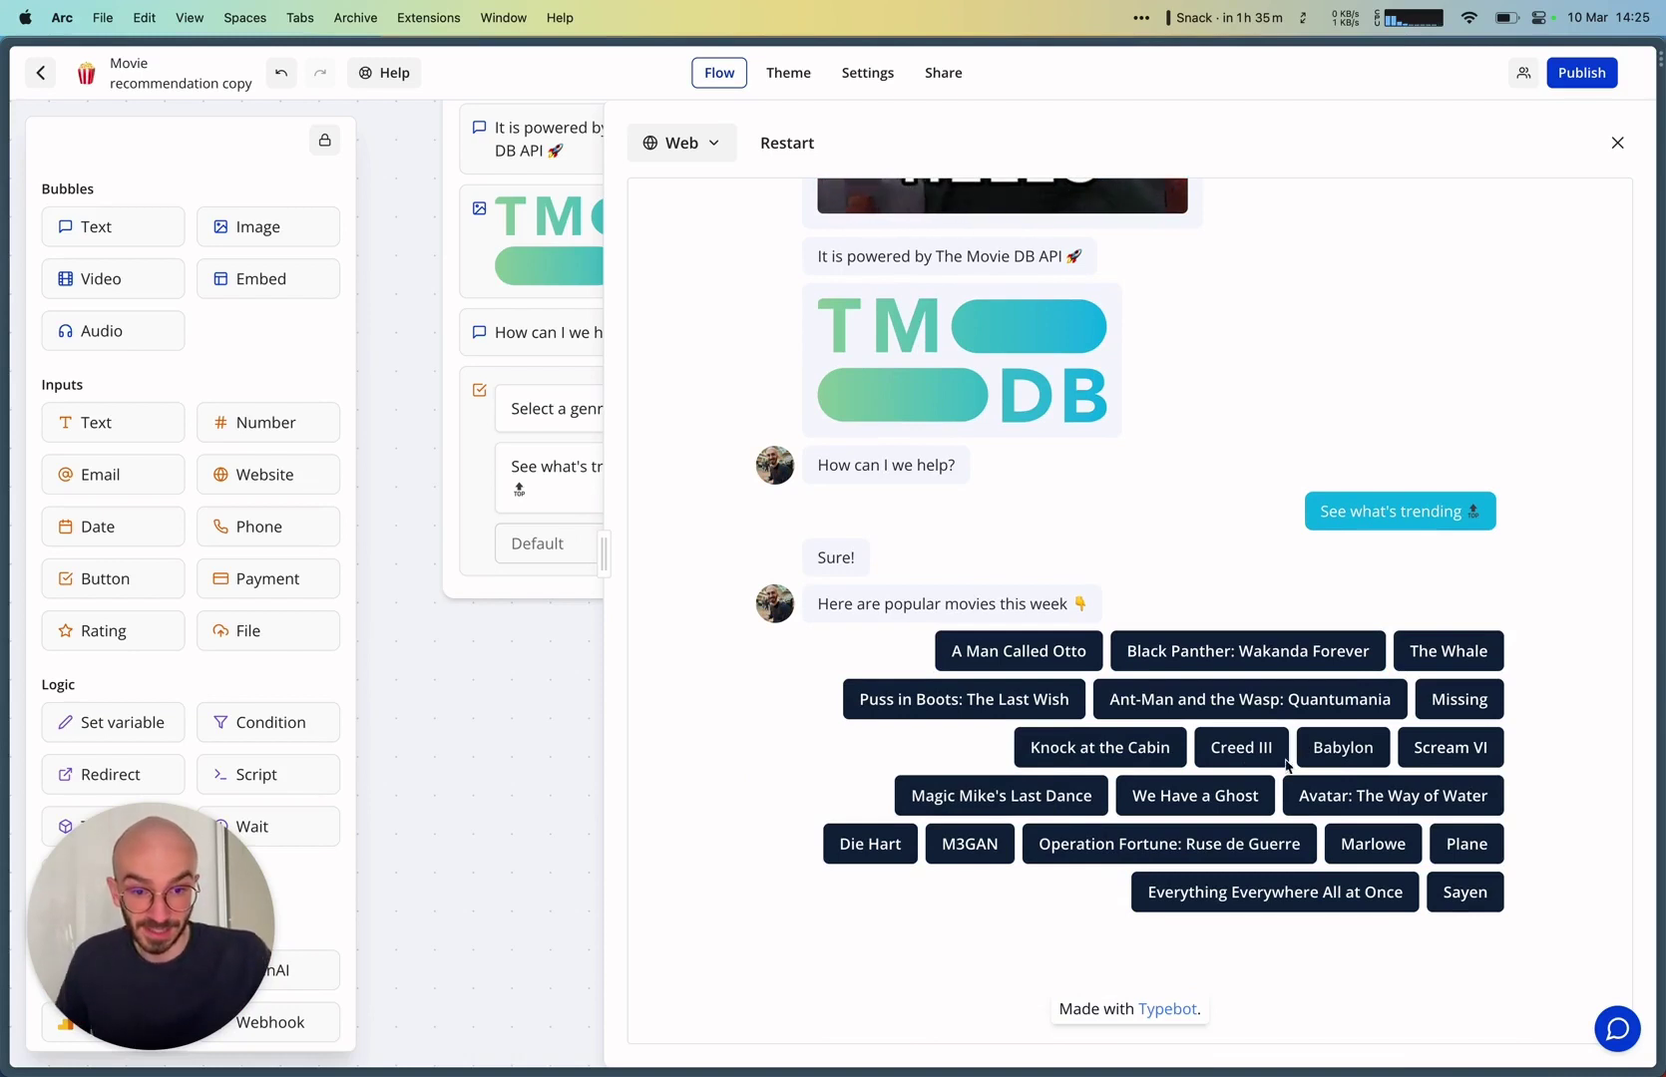
{"action": "left_click", "coordinate": [1328, 747]}
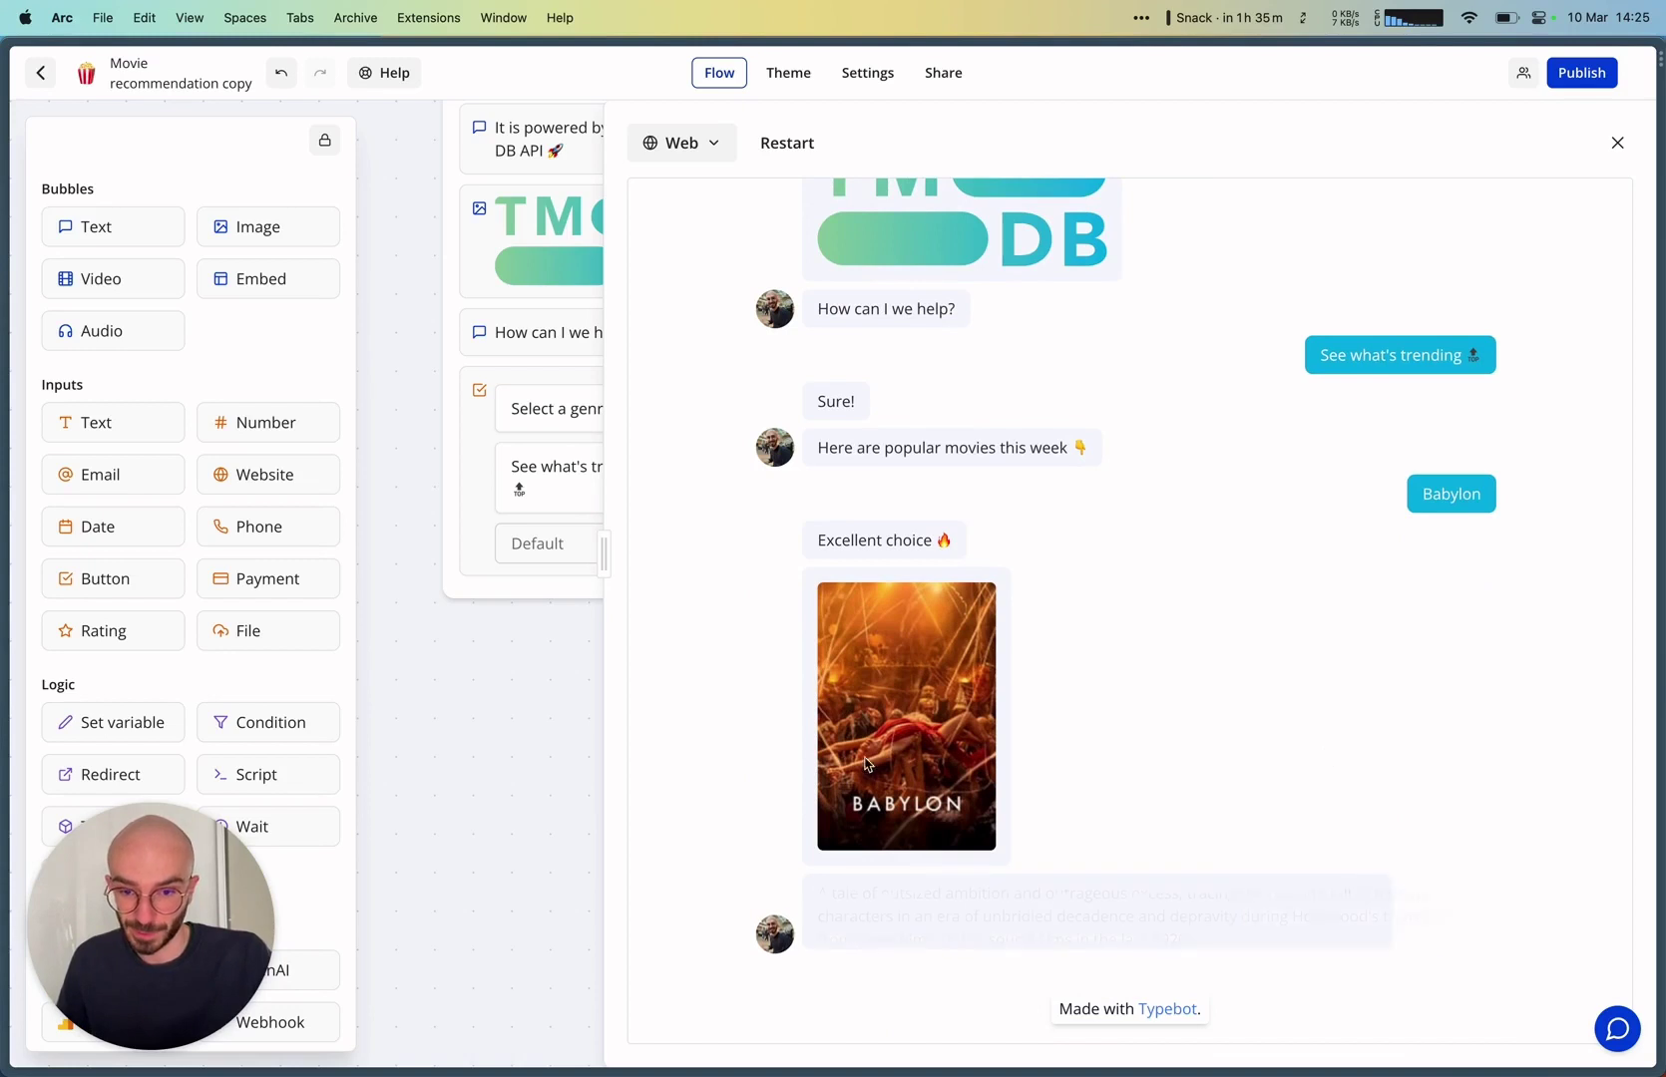
{"action": "left_click_drag", "start_coordinate": [881, 799], "coordinate": [1058, 846]}
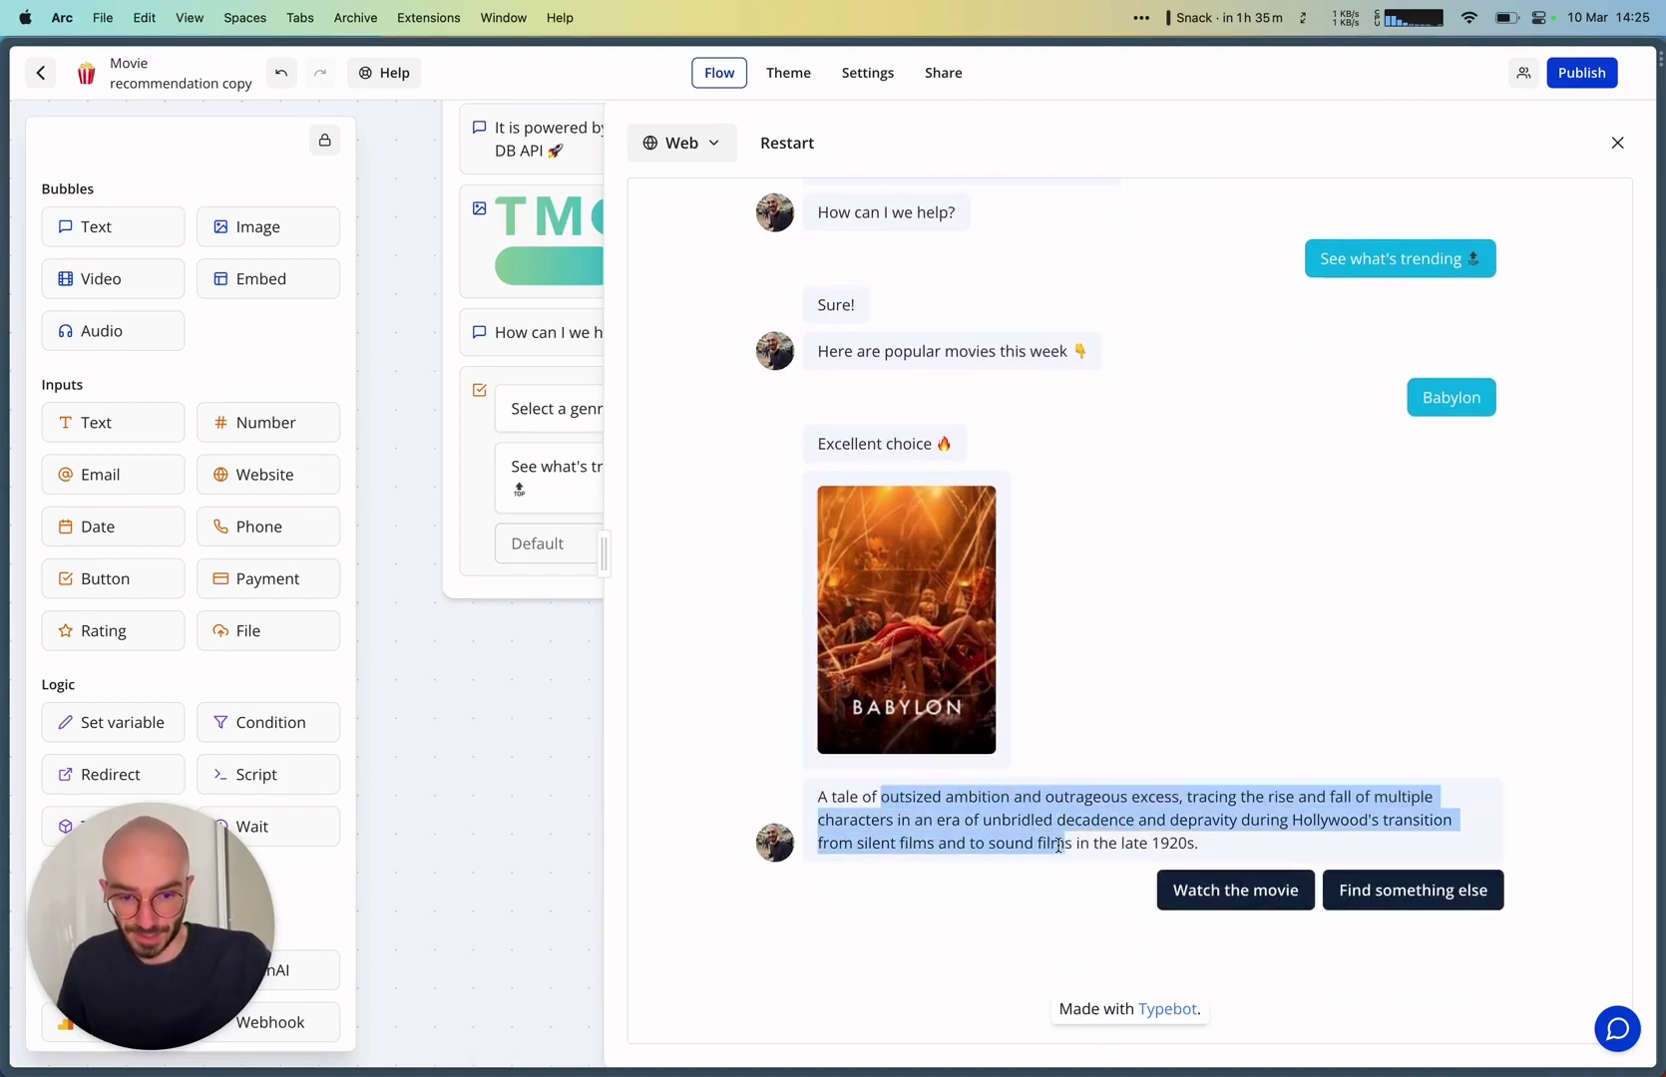
Choose Find something else to return to the menu, then close the preview
{"action": "left_click", "coordinate": [1434, 908]}
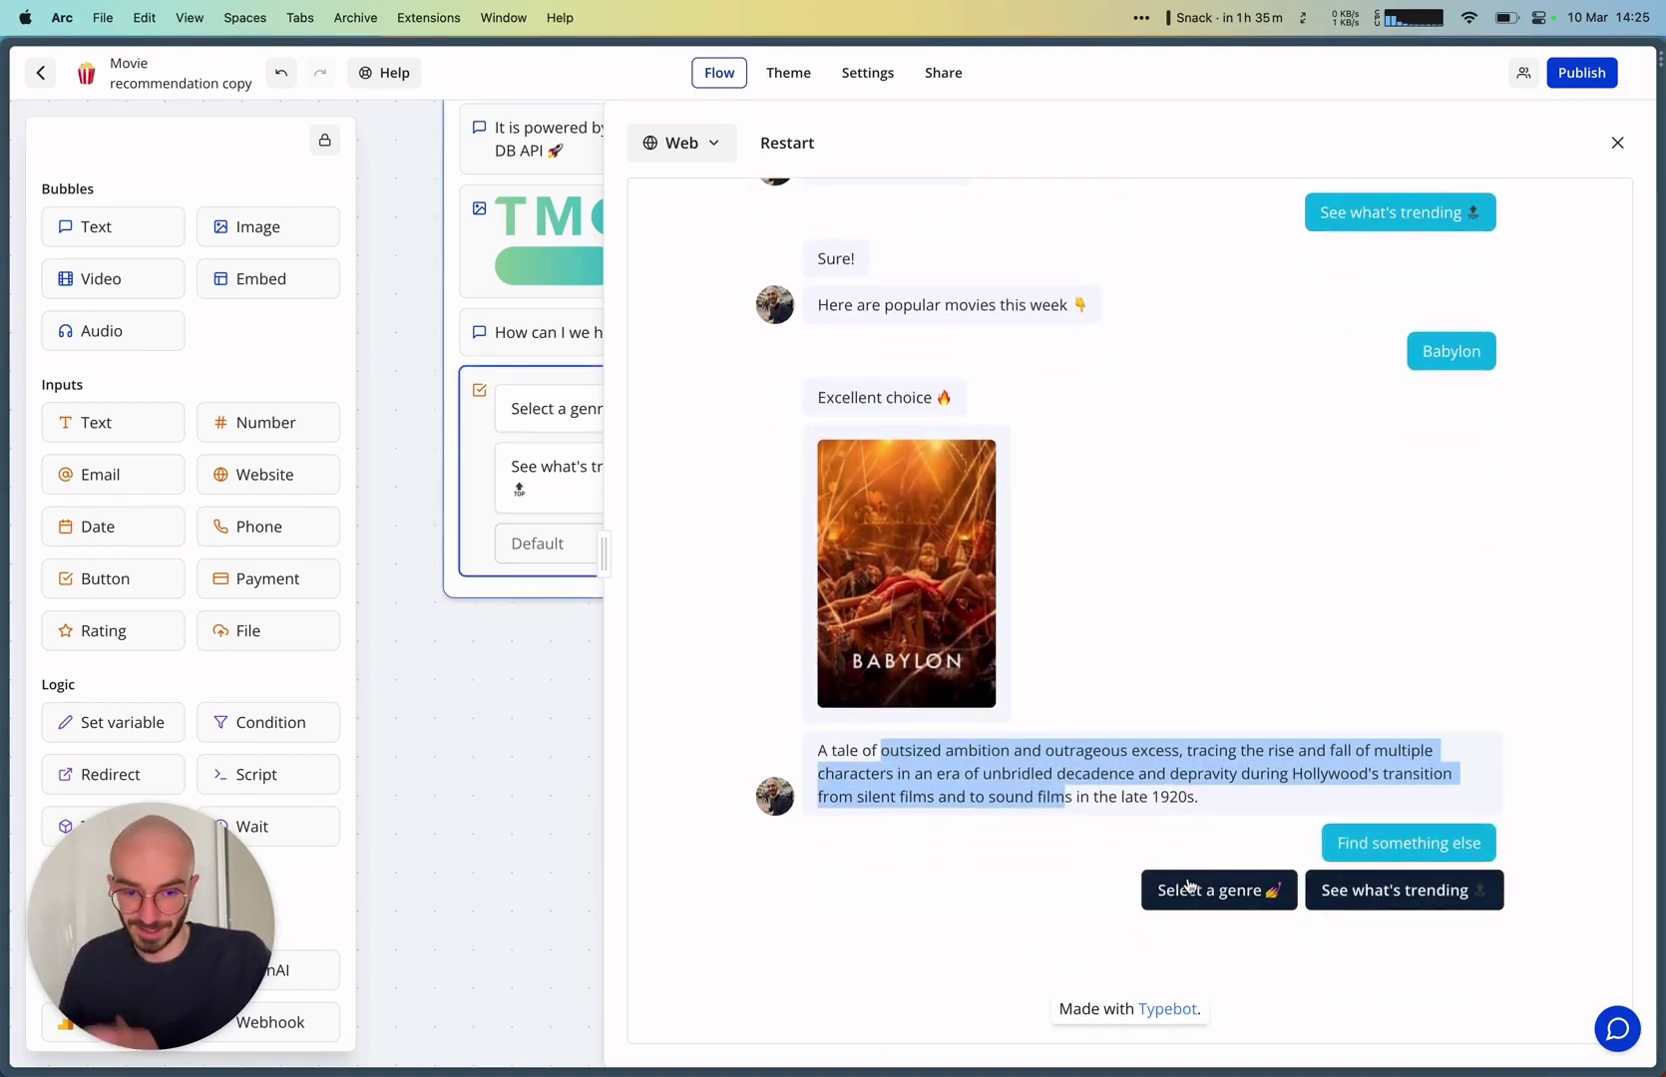
{"action": "left_click", "coordinate": [1617, 144]}
{"action": "scroll", "coordinate": [953, 489], "scroll_direction": "up", "scroll_amount": 3}
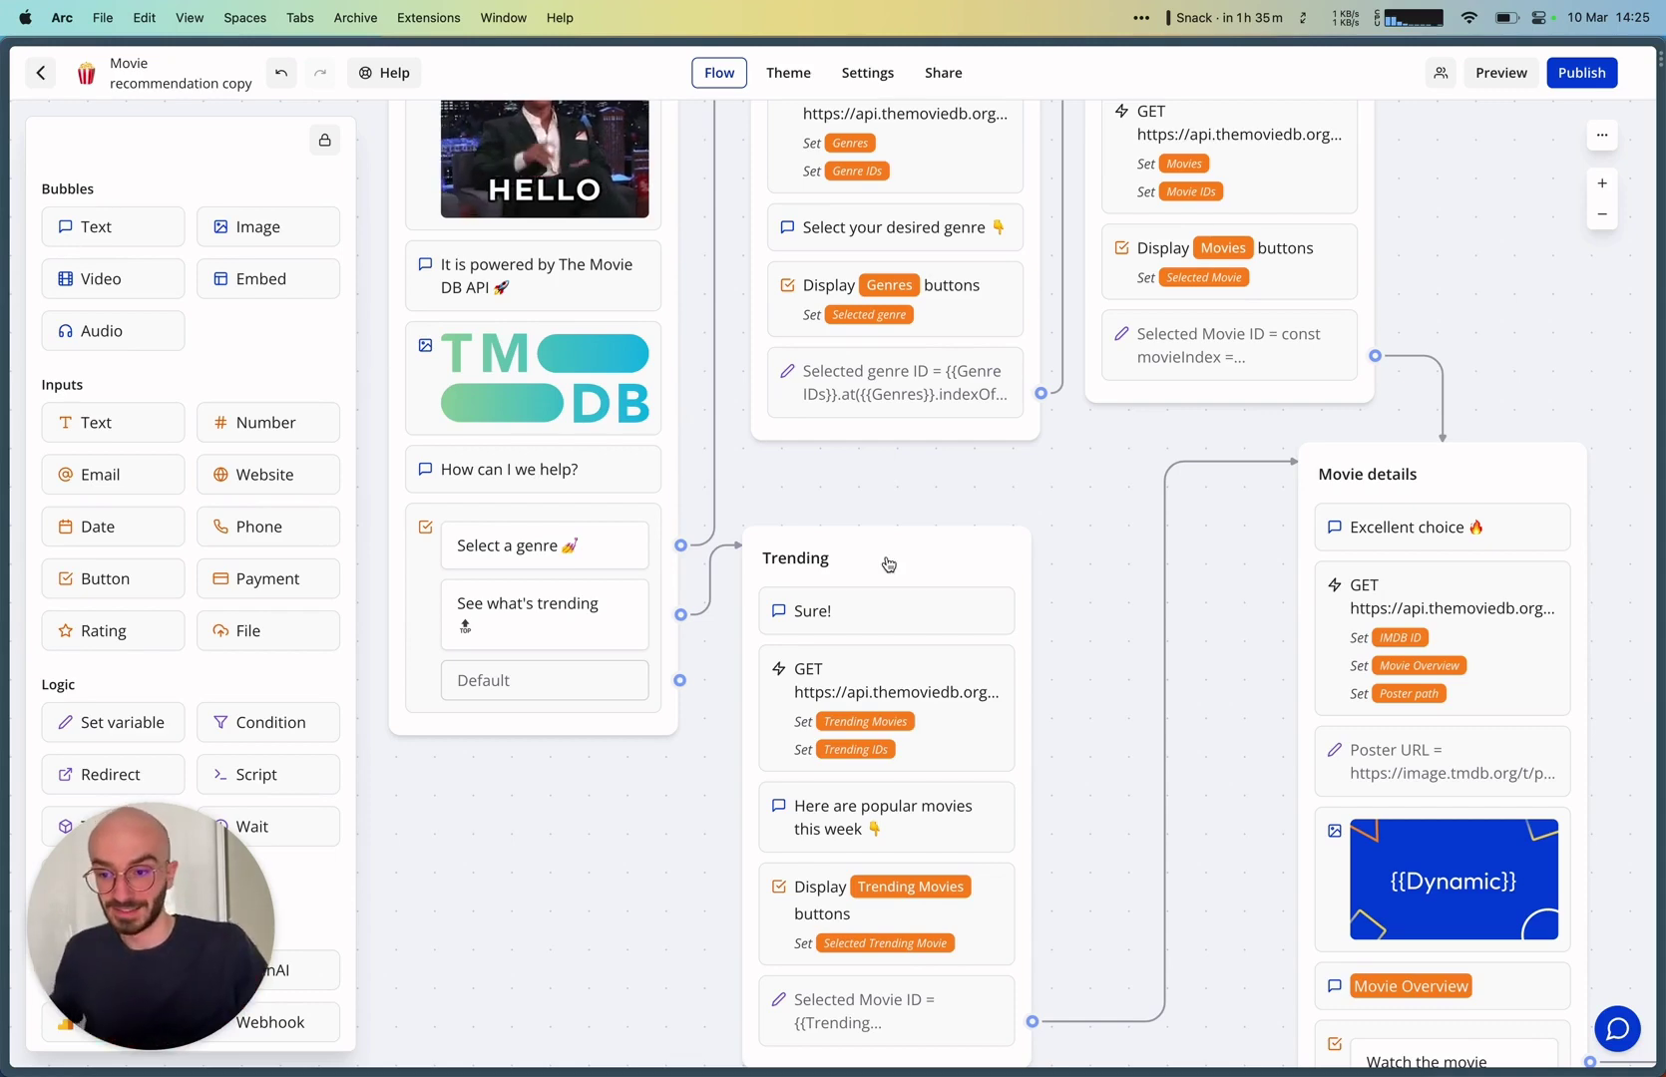
{"action": "scroll", "coordinate": [888, 565], "scroll_direction": "up", "scroll_amount": 5}
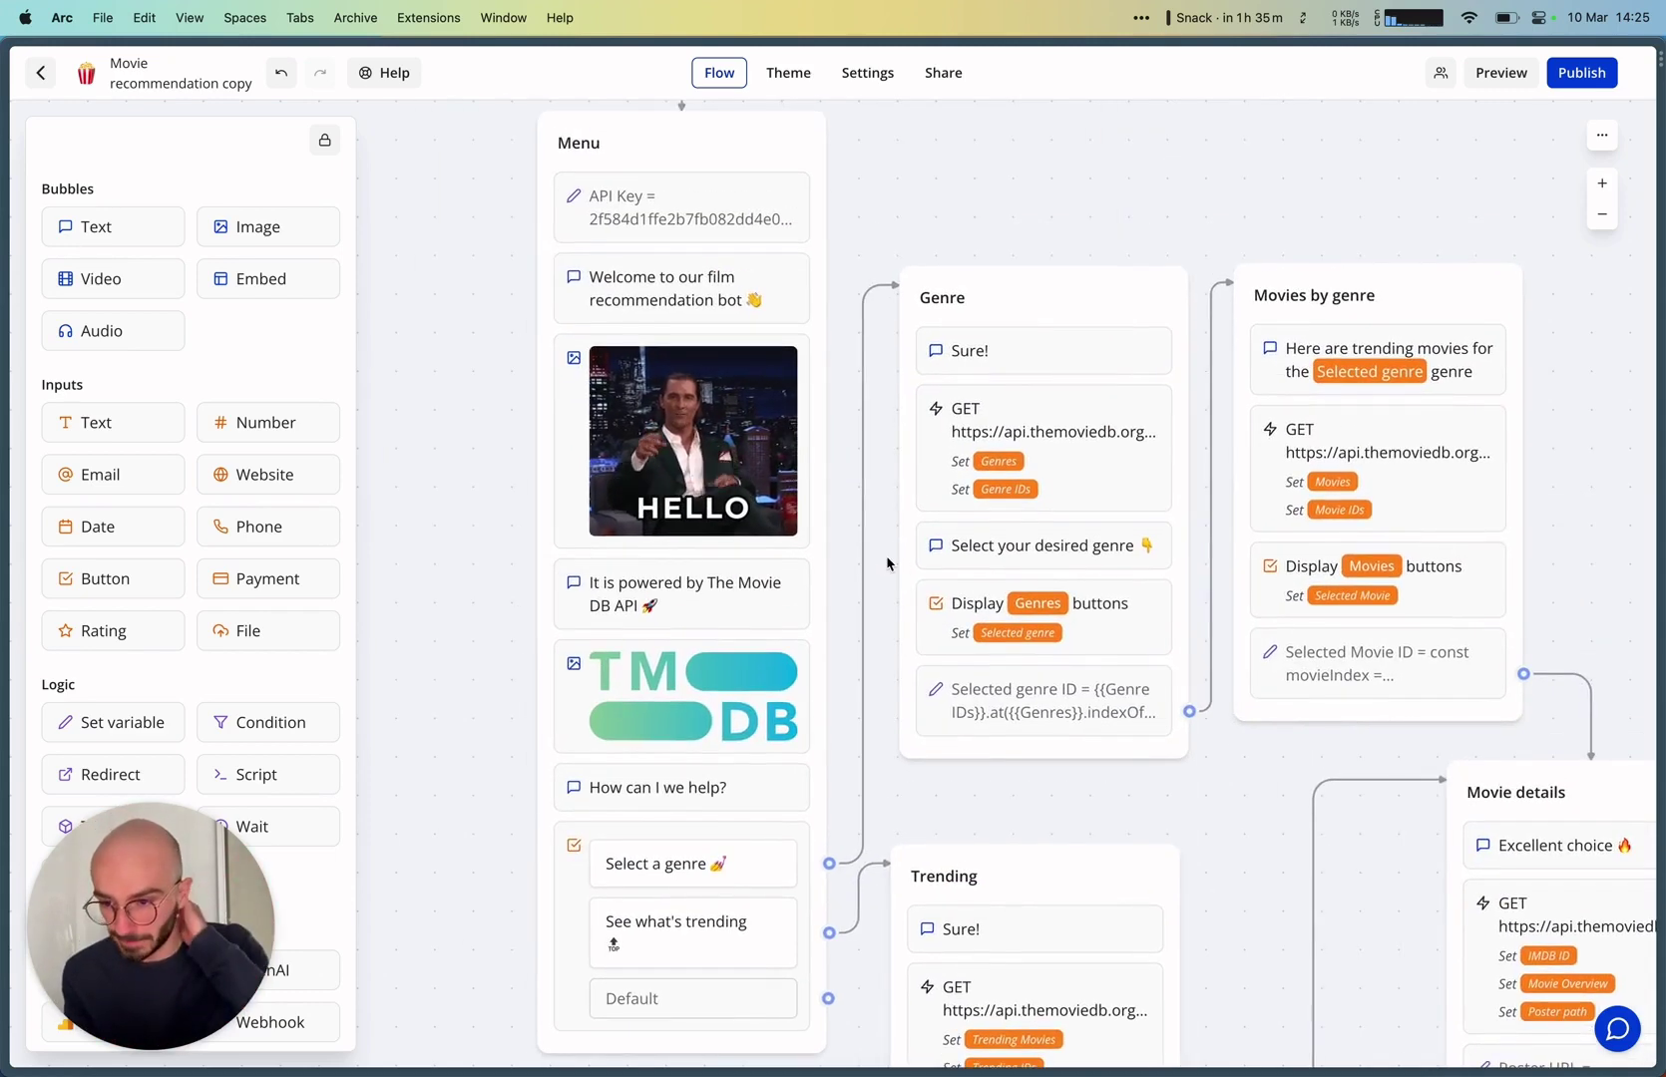